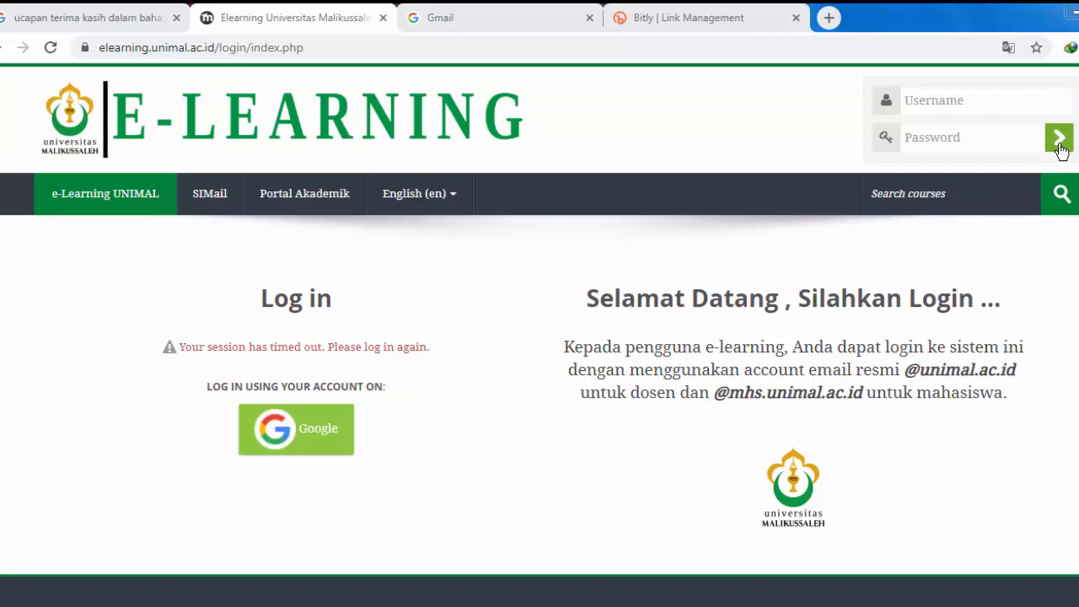
# Log in to the e-learning site with the university Google account, entering the account password.
pyautogui.click(1061, 149)
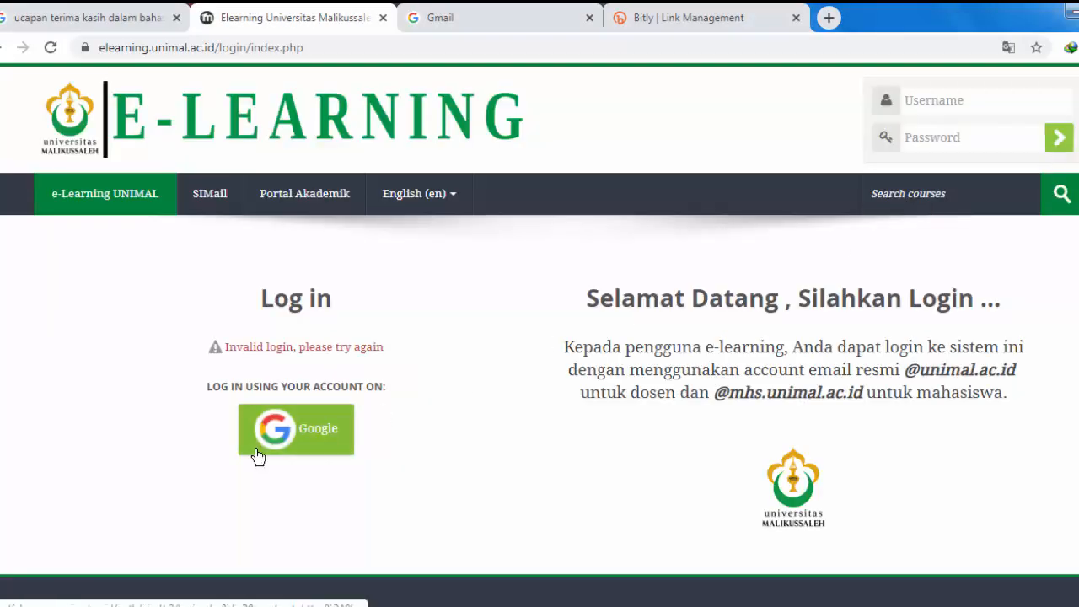
pyautogui.click(320, 432)
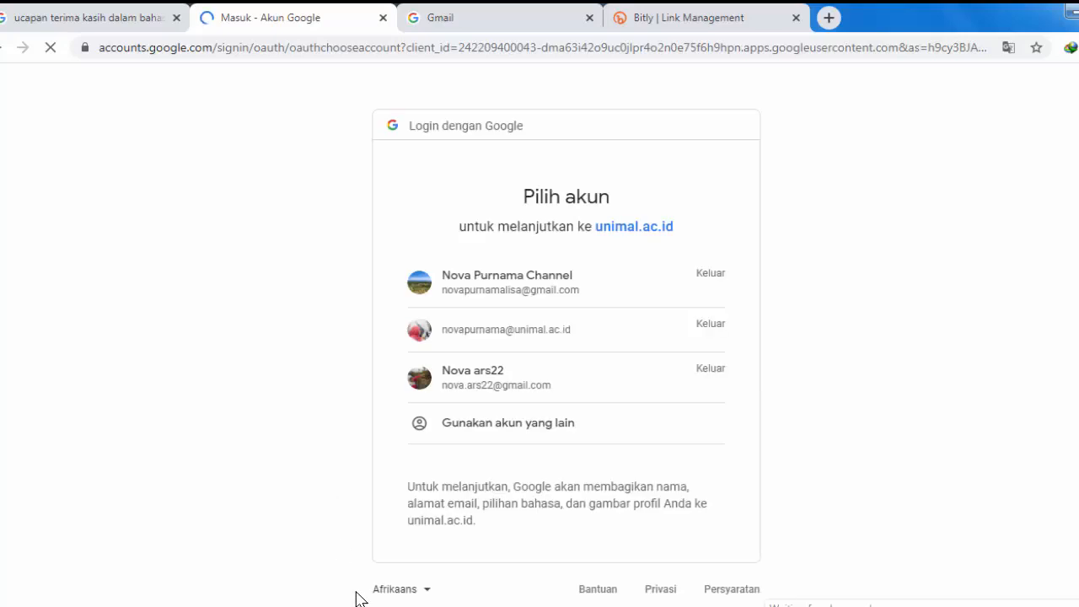
pyautogui.click(496, 331)
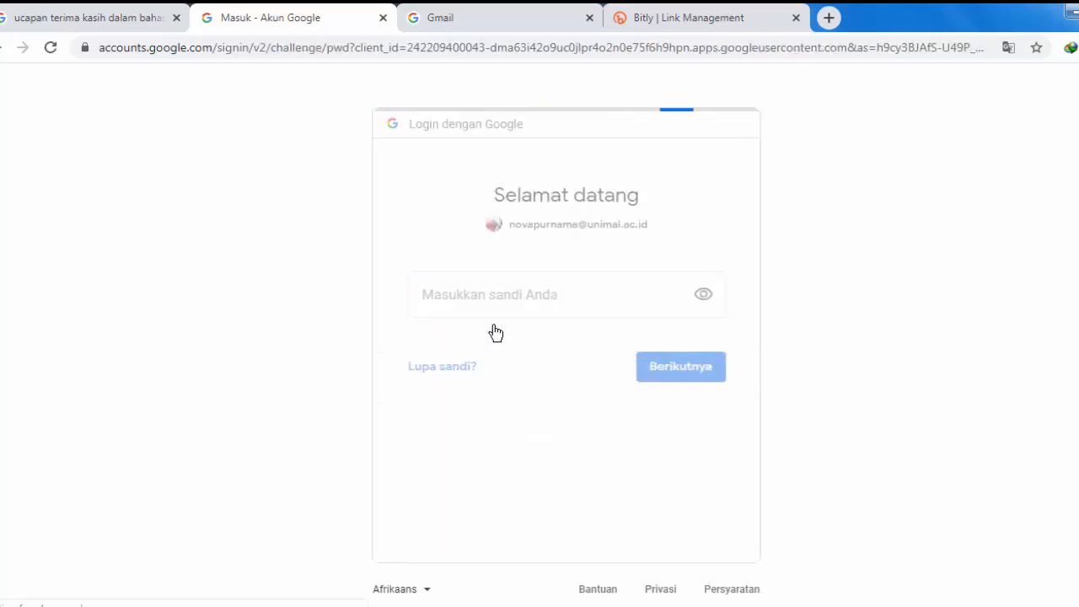
pyautogui.write('•••••')
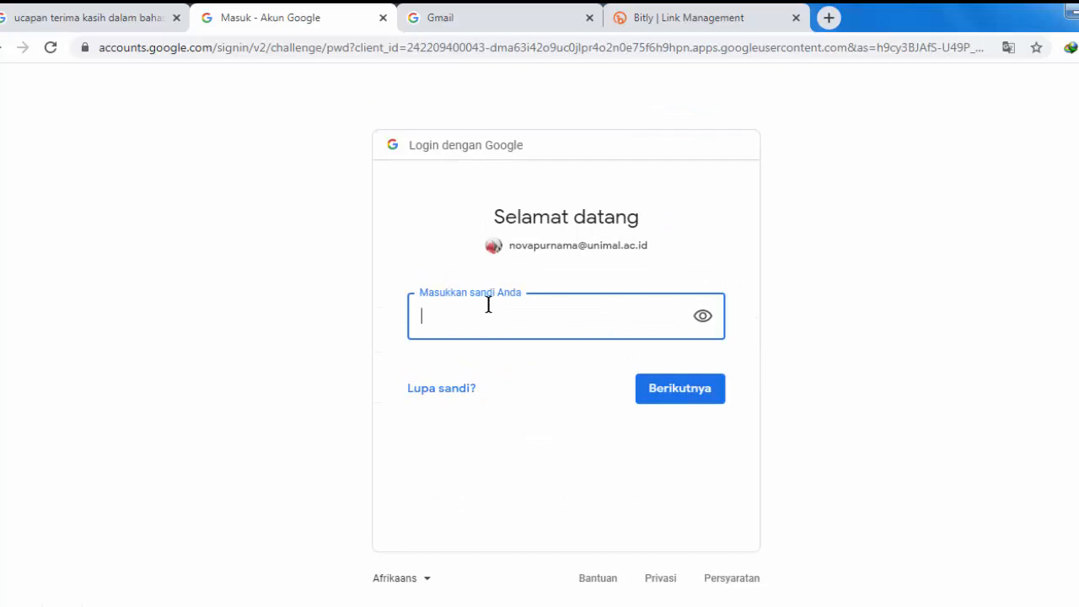
pyautogui.write('••••')
pyautogui.click(681, 405)
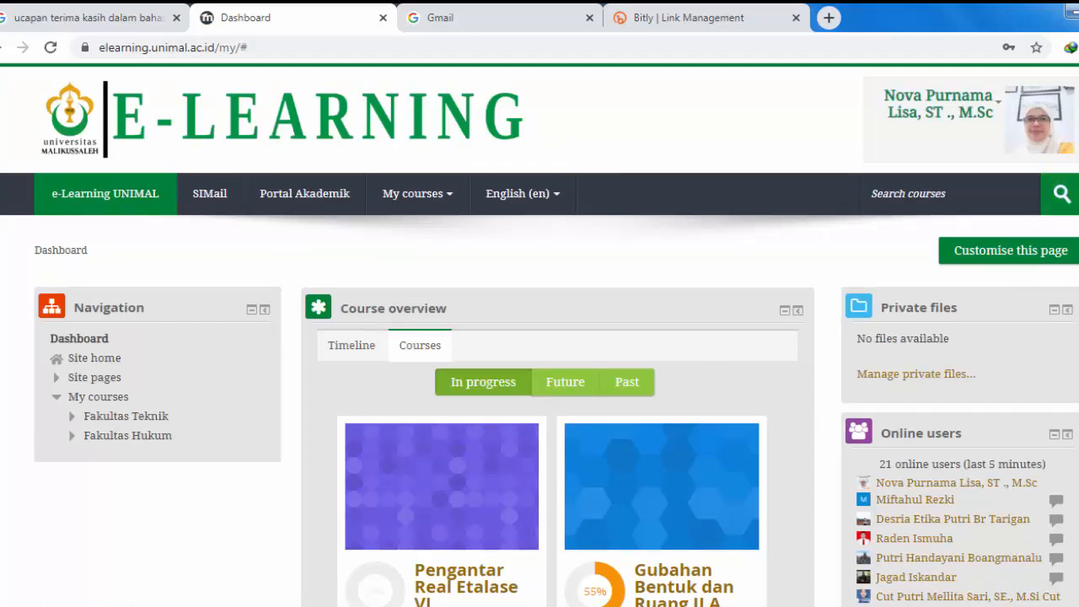
# Open the course Gubahan Bentuk dan Ruang II A, look through its topics and turn on editing mode.
pyautogui.scroll(-4, 540, 338)
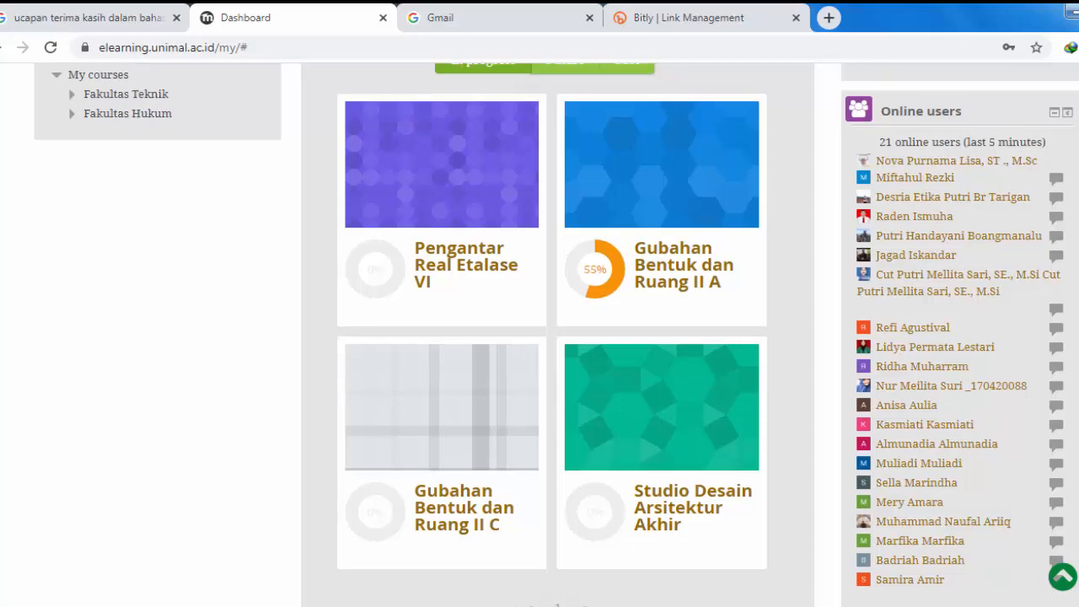
pyautogui.click(673, 278)
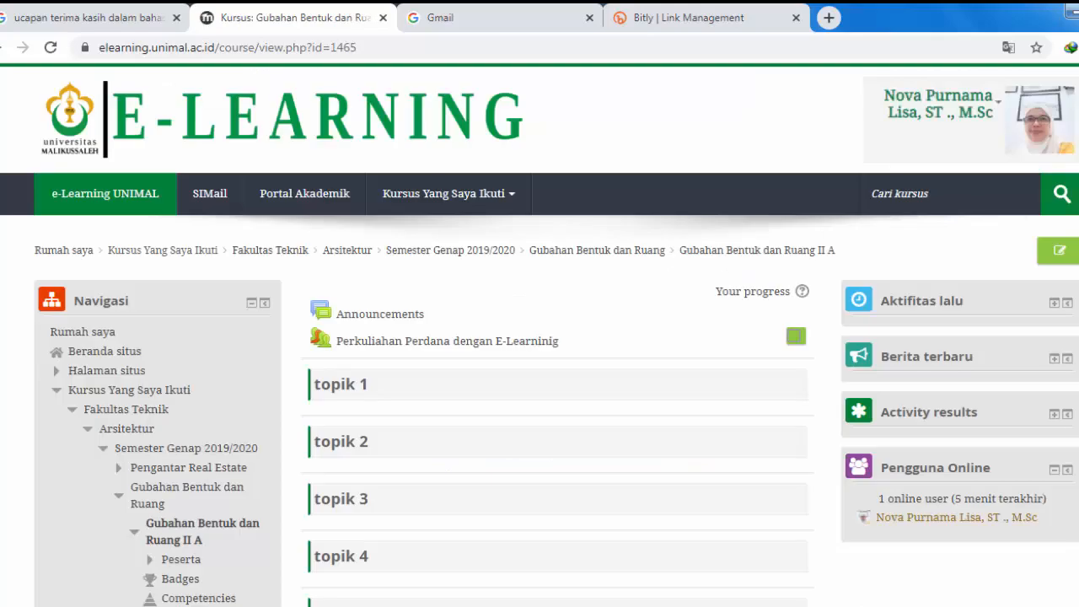
pyautogui.scroll(-15, 540, 337)
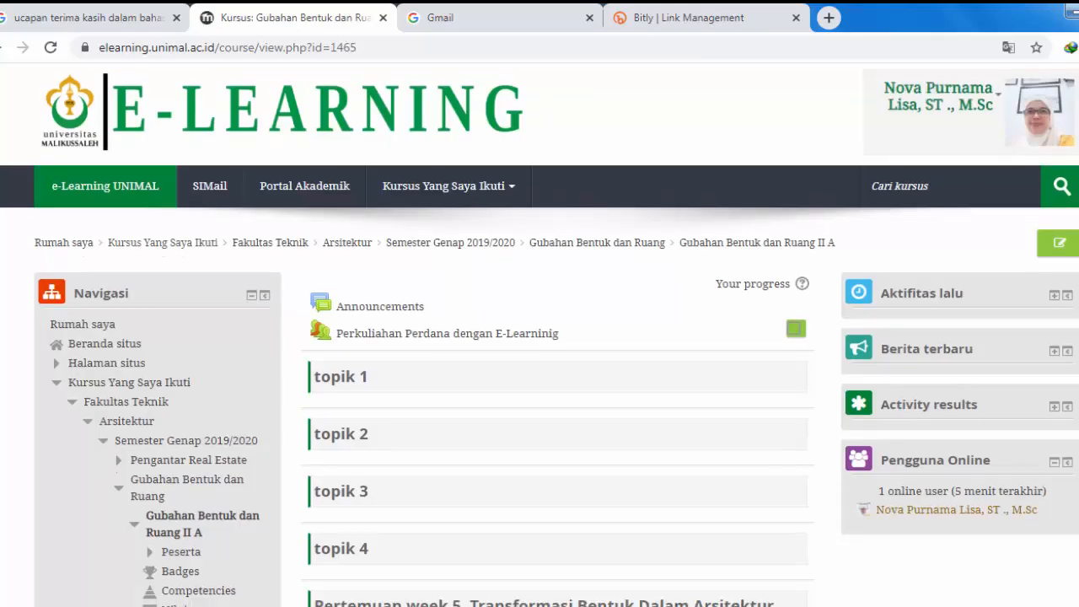
pyautogui.scroll(-3, 1073, 537)
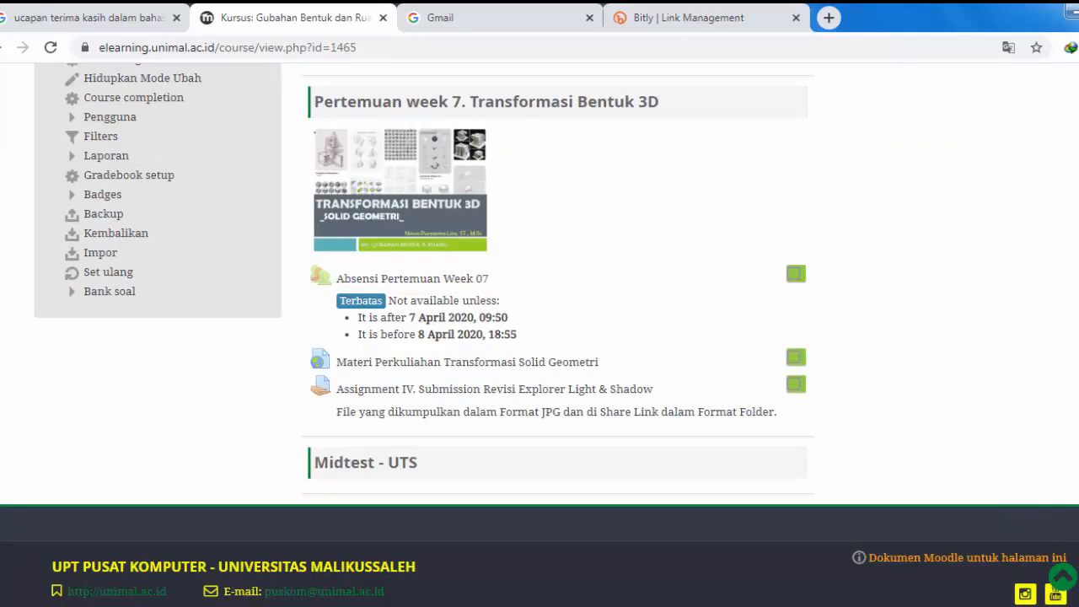
pyautogui.scroll(20, 1075, 221)
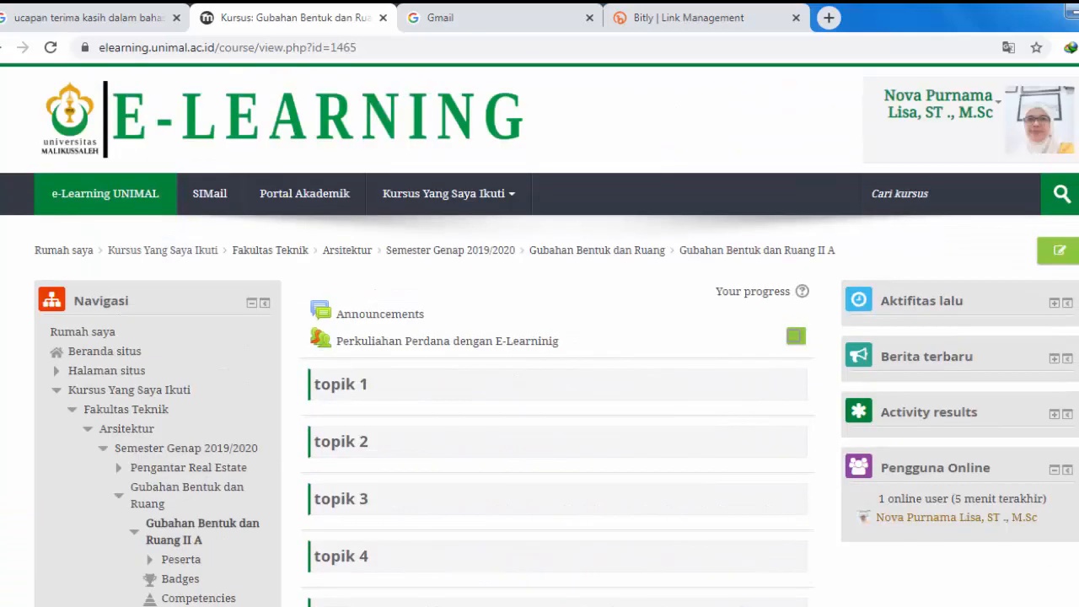
pyautogui.click(1060, 255)
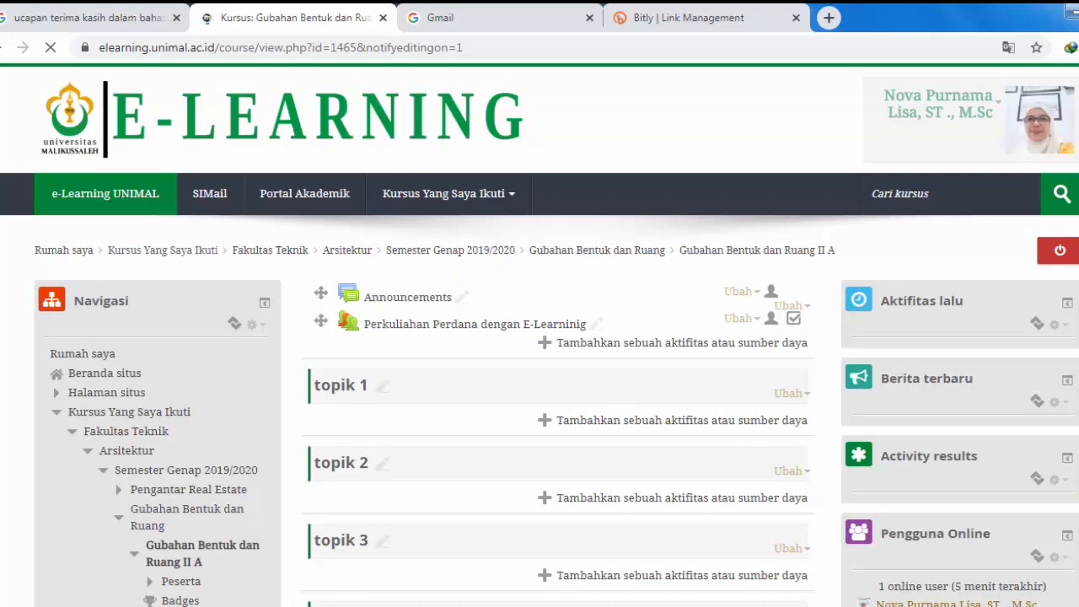
# Add one new topic section after Midtest - UTS at the end of the course.
pyautogui.scroll(-4, 539, 338)
pyautogui.scroll(-15, 539, 338)
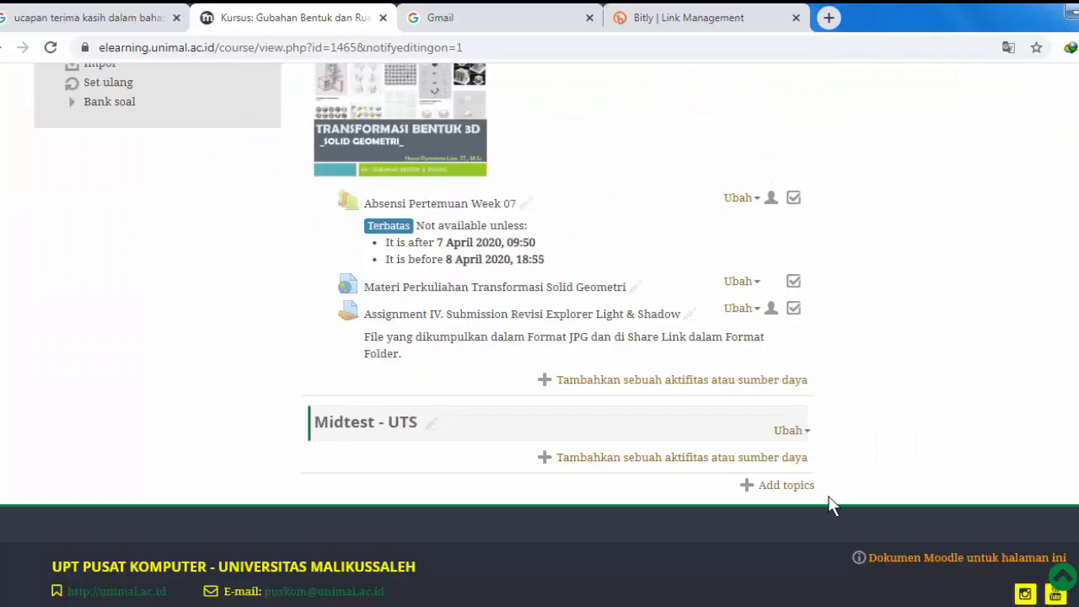
pyautogui.click(749, 488)
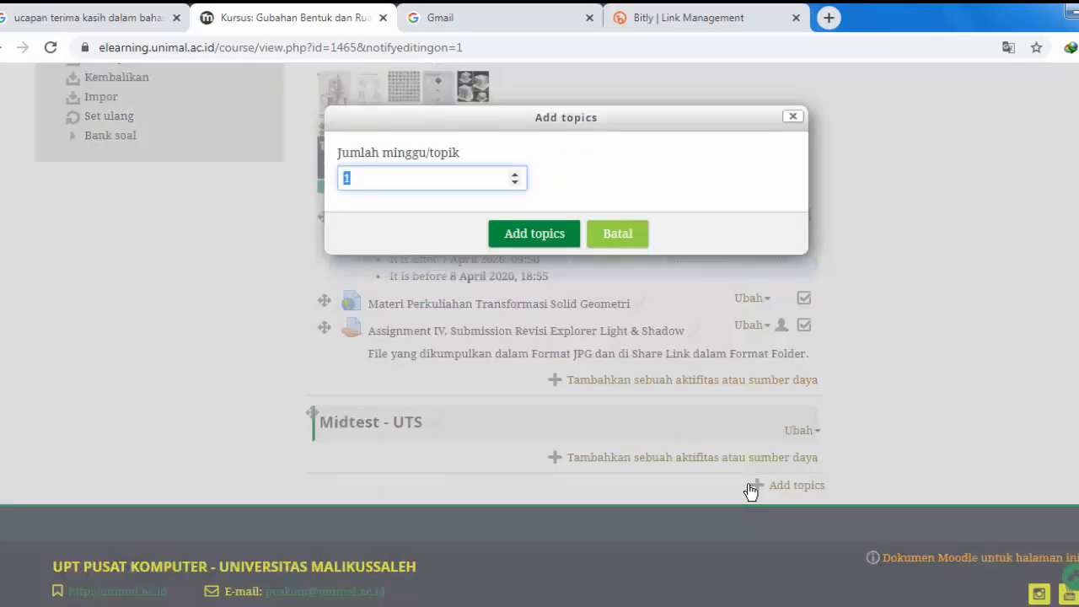
pyautogui.write('3')
pyautogui.click(535, 235)
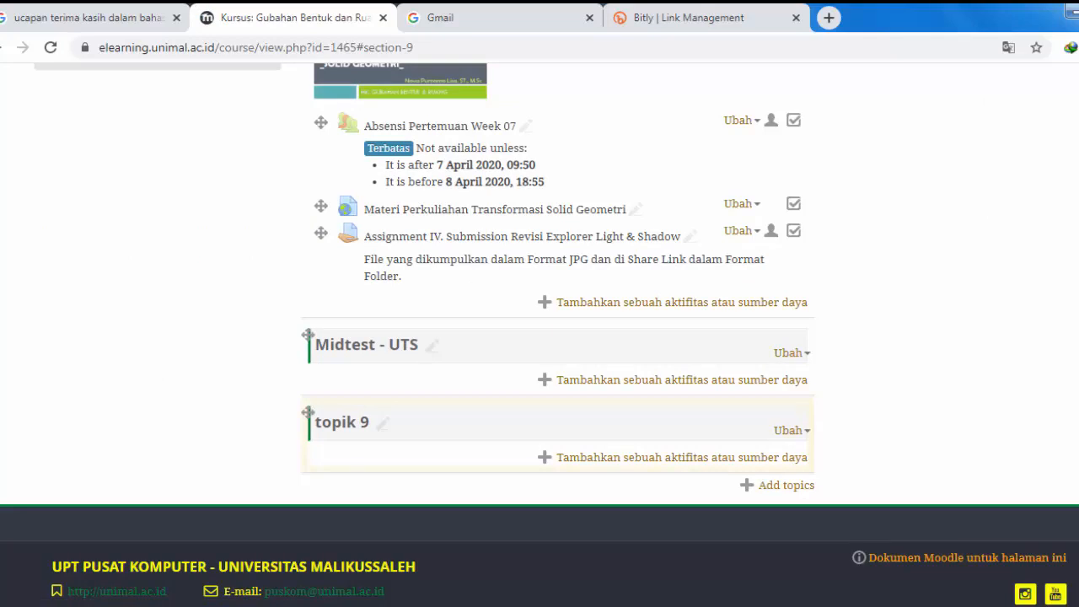
# Rename the Midtest - UTS section as "Midtest - UTS Gubahan Bentuk & Ruang".
pyautogui.scroll(2, 540, 338)
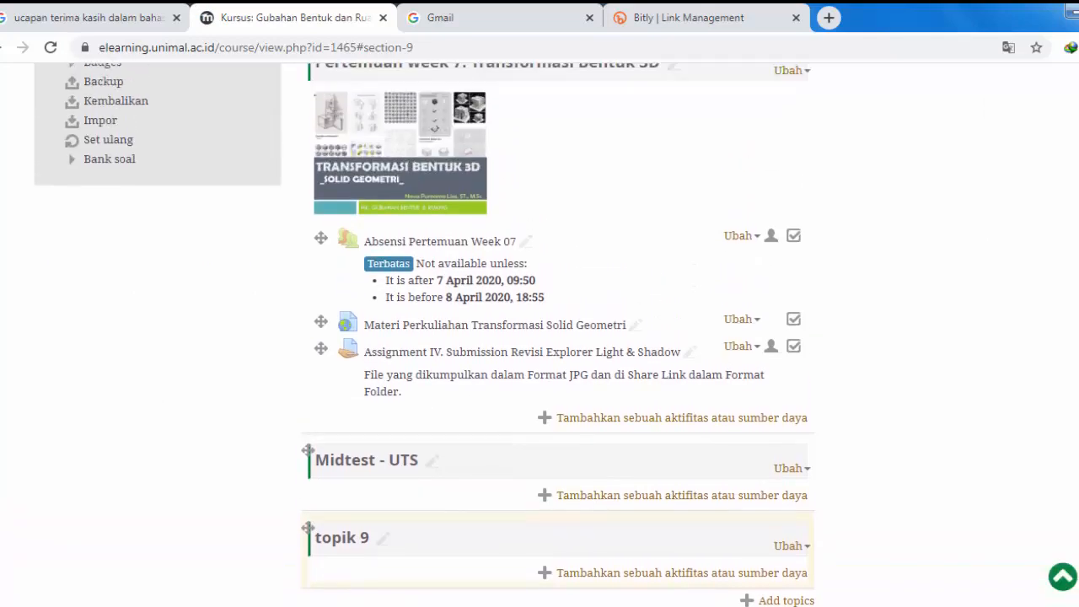
pyautogui.scroll(-2, 539, 337)
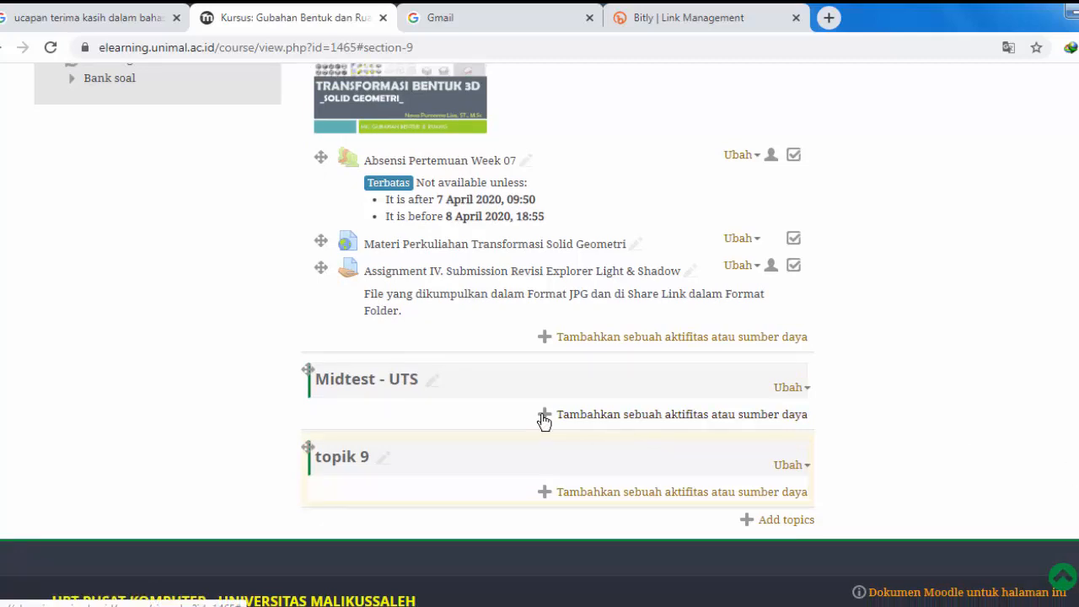
pyautogui.click(430, 391)
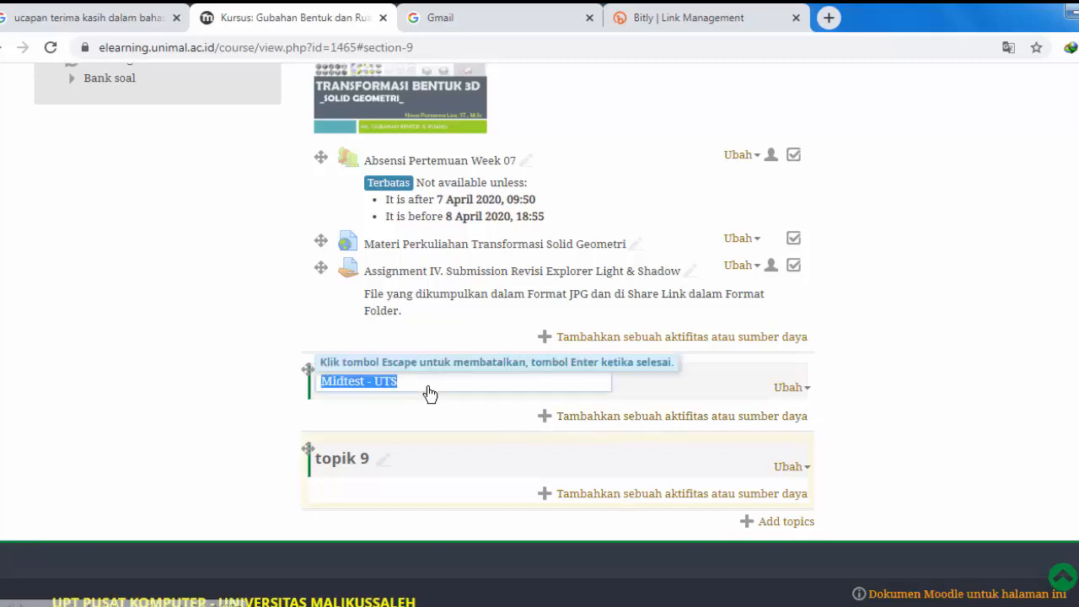
pyautogui.click(426, 386)
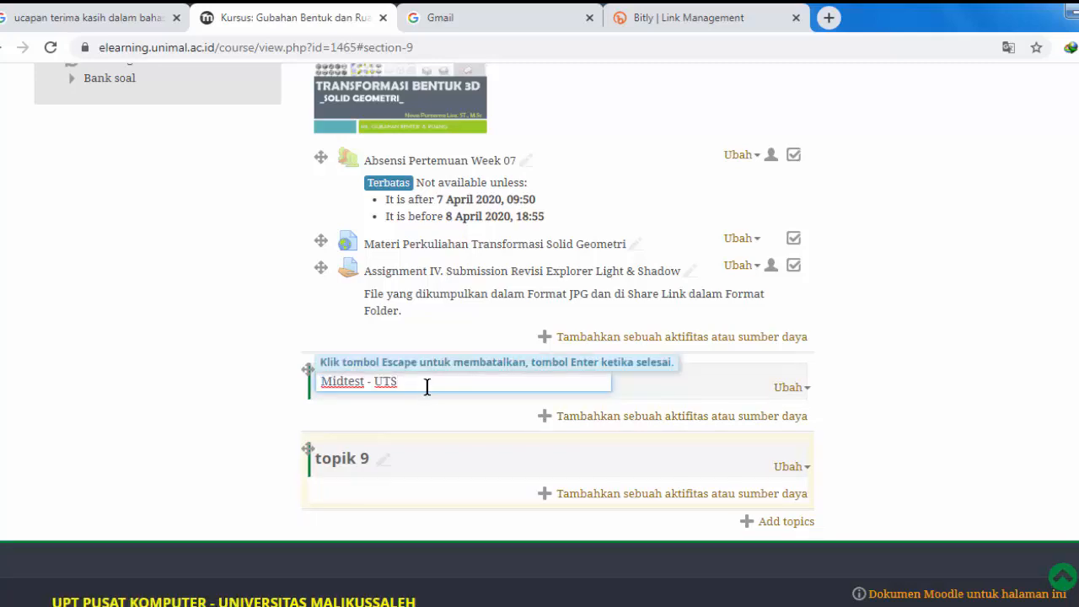
pyautogui.write('Gubahan Bentu ')
pyautogui.write('& Ruang')
pyautogui.click(491, 381)
pyautogui.write('k')
pyautogui.press('Return')
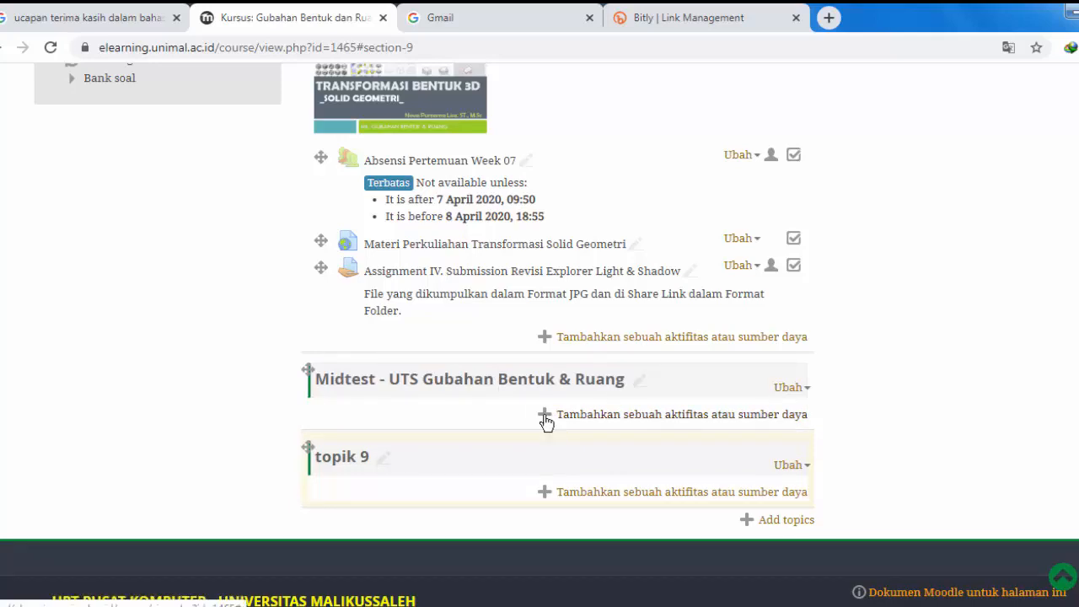
# Add a Kuis activity to the Midtest - UTS Gubahan Bentuk & Ruang section.
pyautogui.click(547, 418)
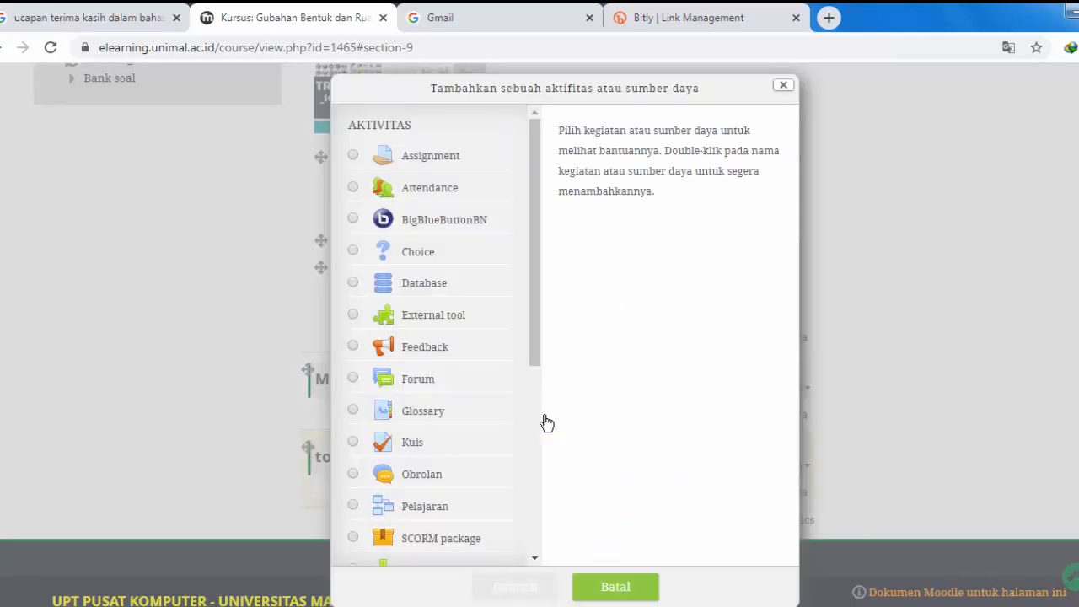
pyautogui.scroll(-2, 529, 324)
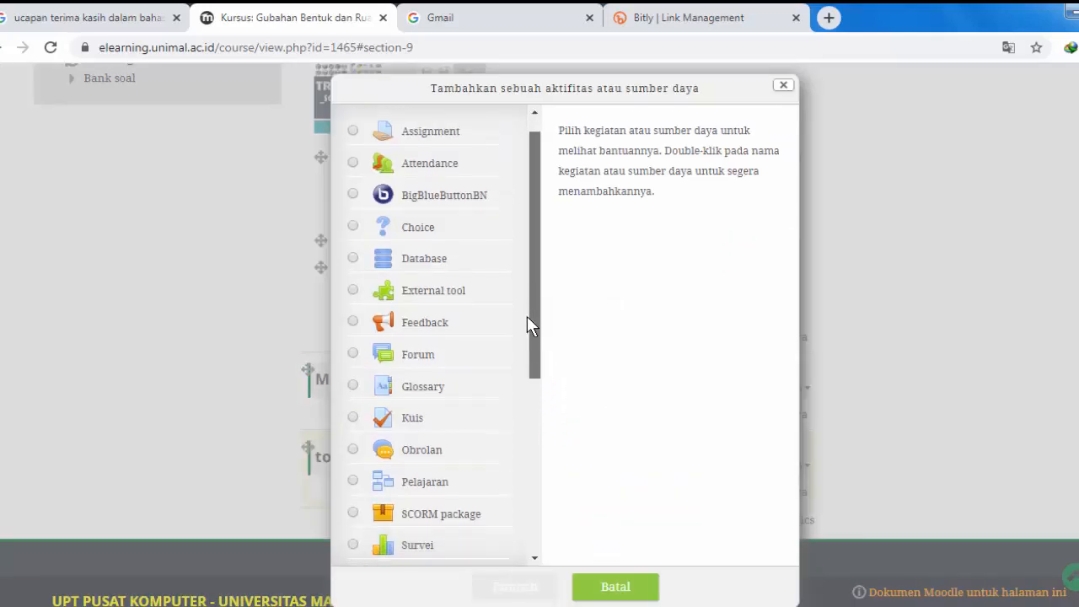
pyautogui.scroll(-2, 527, 325)
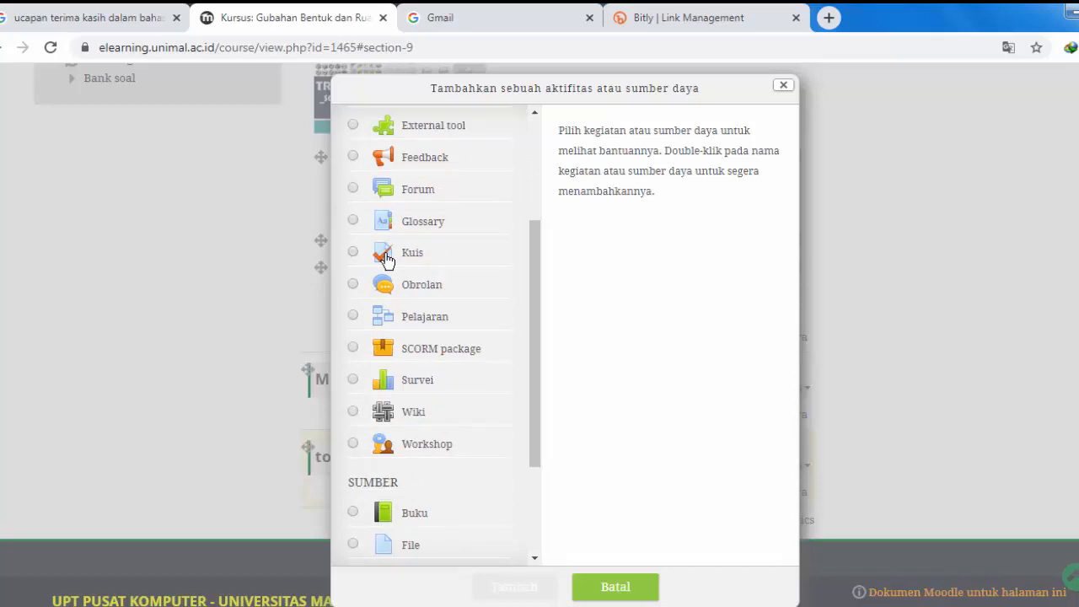
pyautogui.click(388, 261)
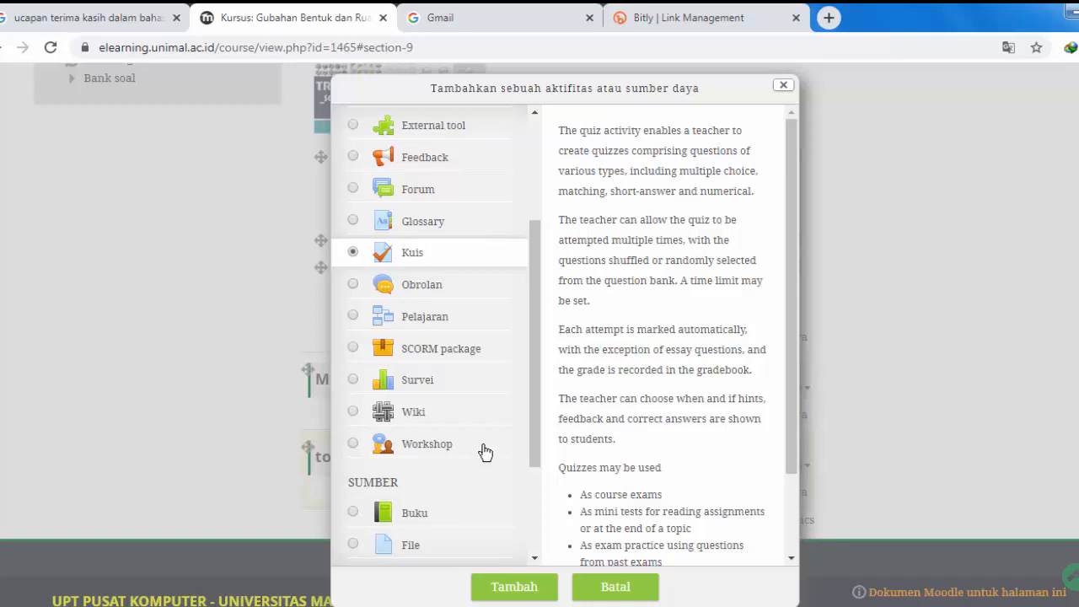
pyautogui.click(508, 590)
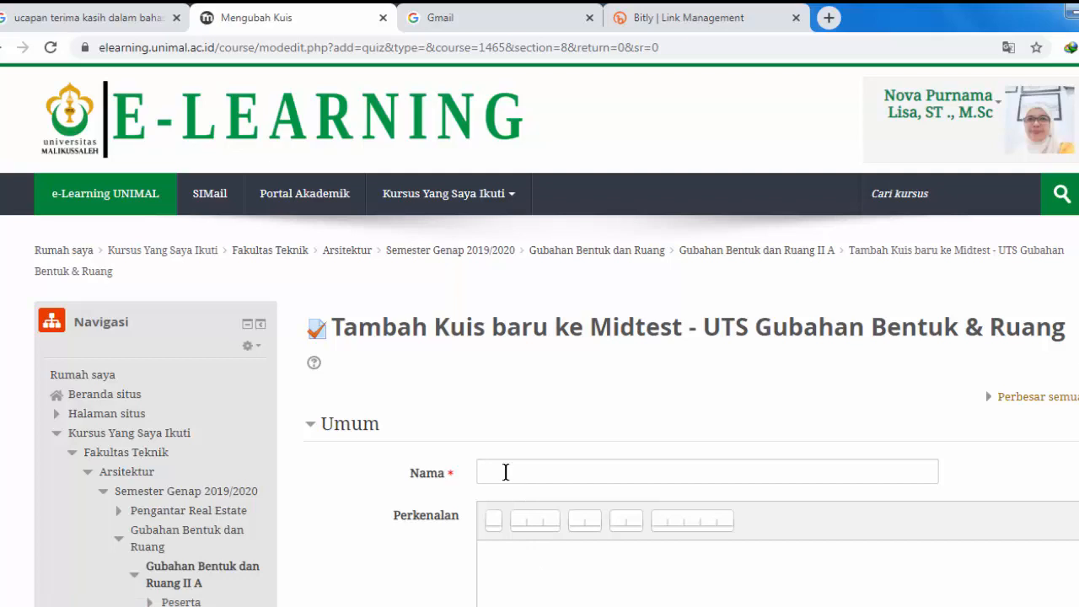
# Name the new quiz "UTS MK. Gubahan Bentuk Dan Ruang".
pyautogui.click(506, 473)
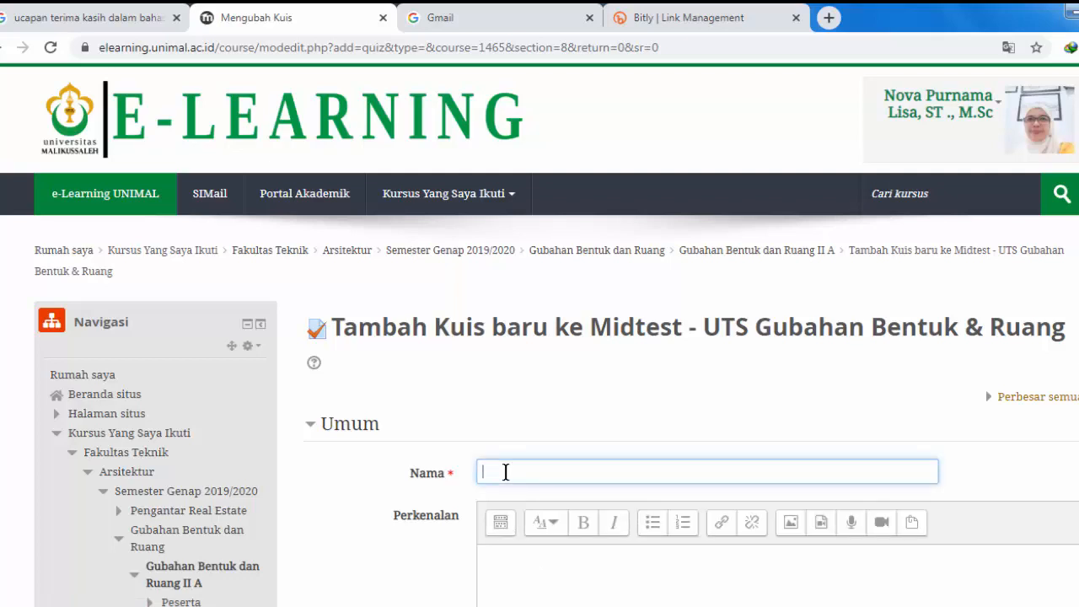
pyautogui.write('u')
pyautogui.write('UT')
pyautogui.write('S MK')
pyautogui.write('. g')
pyautogui.press('BackSpace')
pyautogui.write('Gubahan')
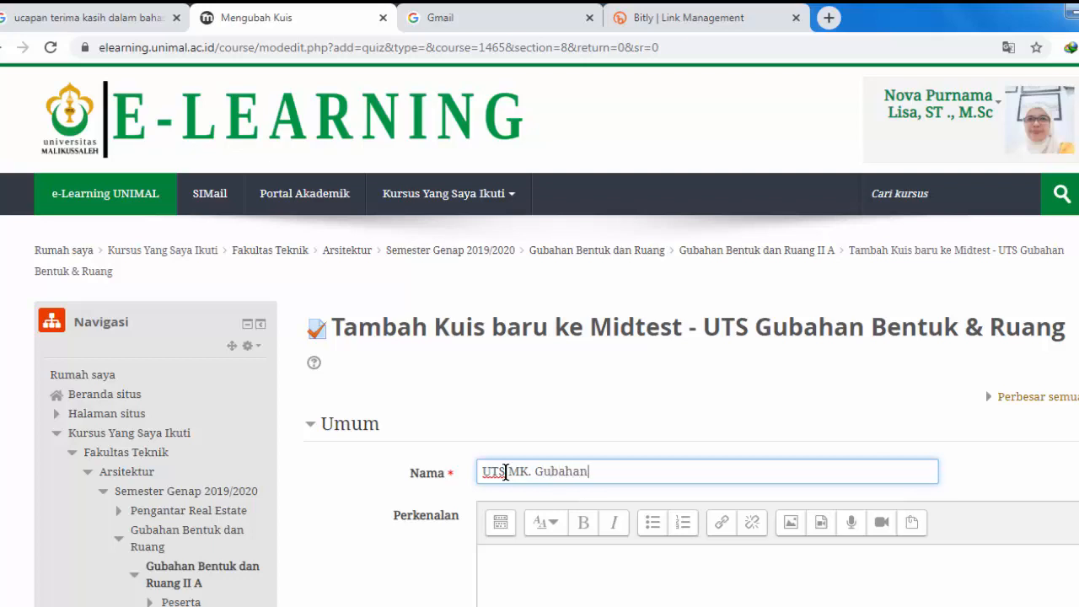
pyautogui.write(' Bentuk Dan Ruang')
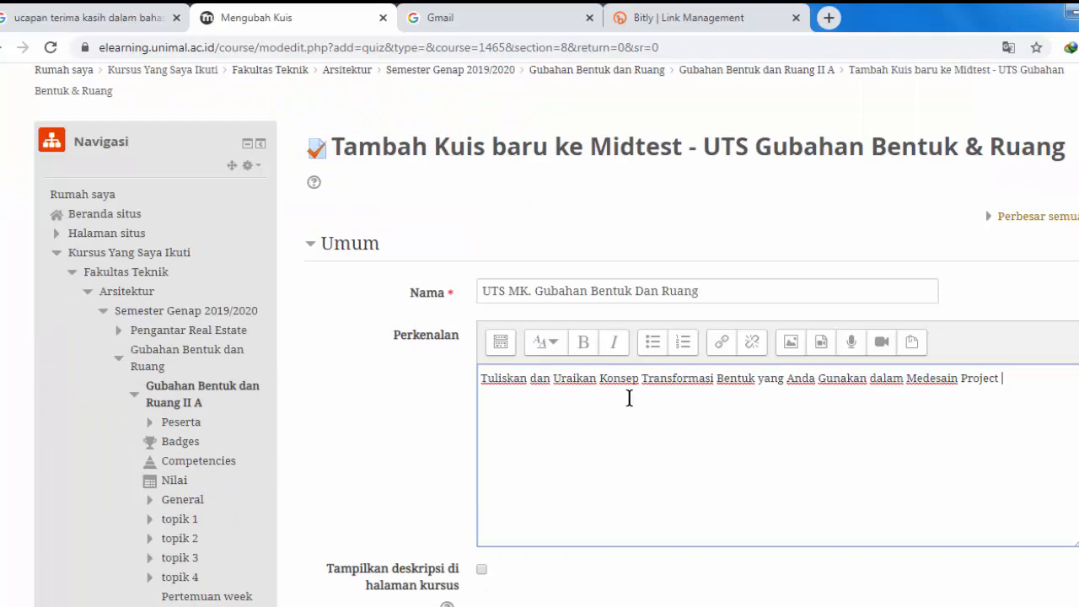
pyautogui.write('3')
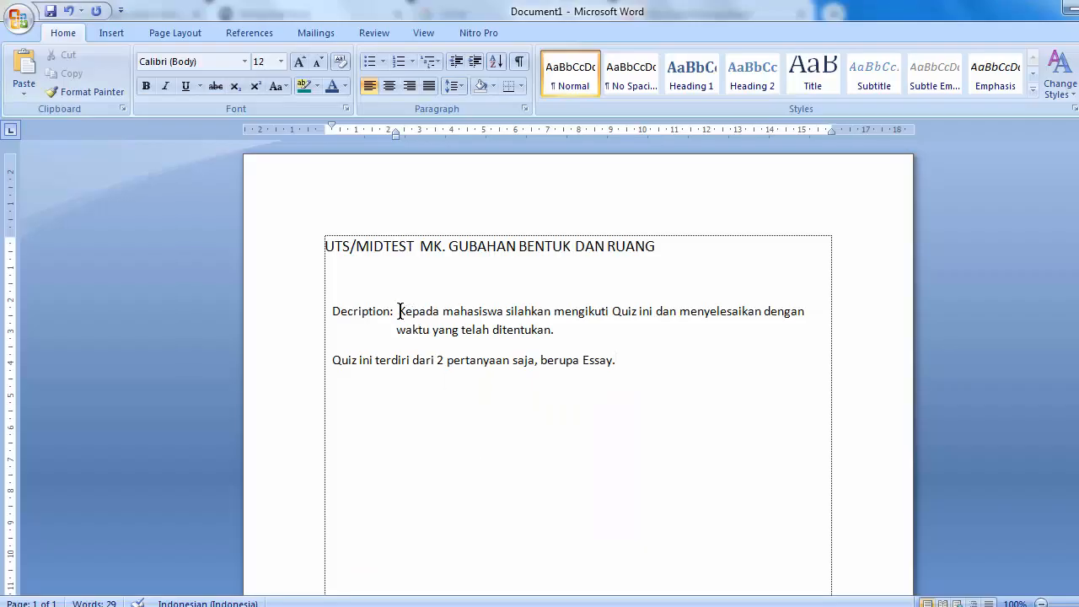
# Copy the description sentence starting "Kepada mahasiswa silahkan mengikuti Quiz ini" from the Word document into the quiz's Perkenalan text in Chrome.
pyautogui.moveTo(400, 311); pyautogui.dragTo(585, 337)
pyautogui.hotkey('ctrl', 'c')
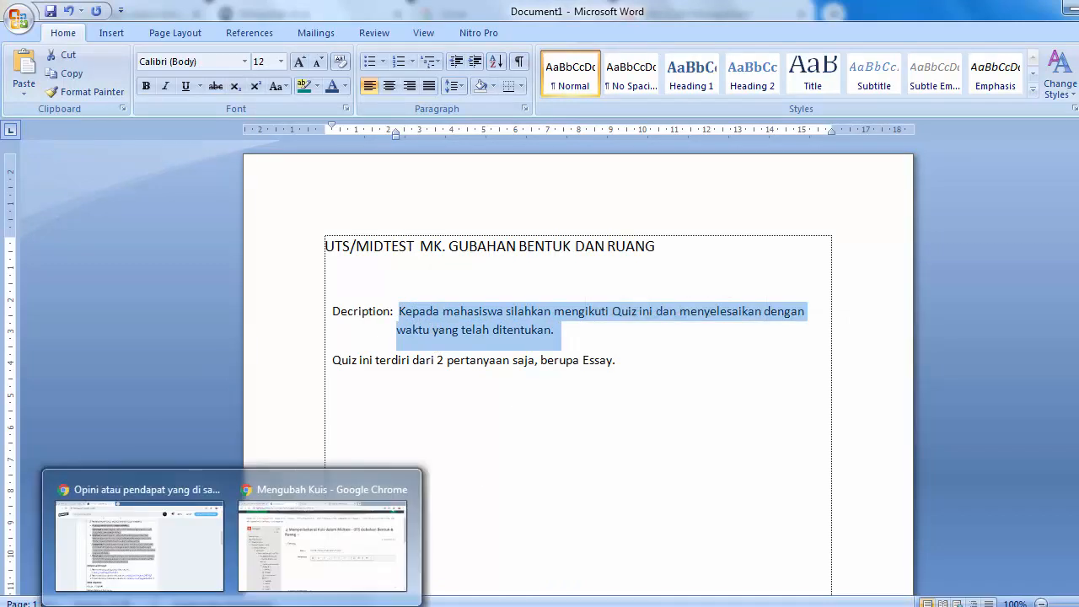
pyautogui.click(299, 568)
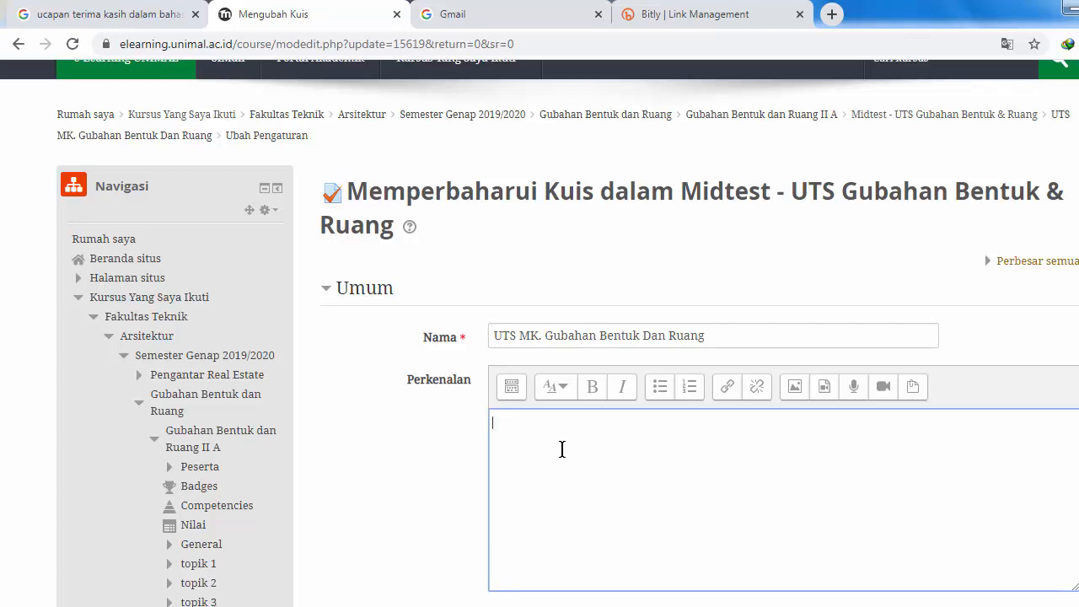
pyautogui.hotkey('ctrl', 'v')
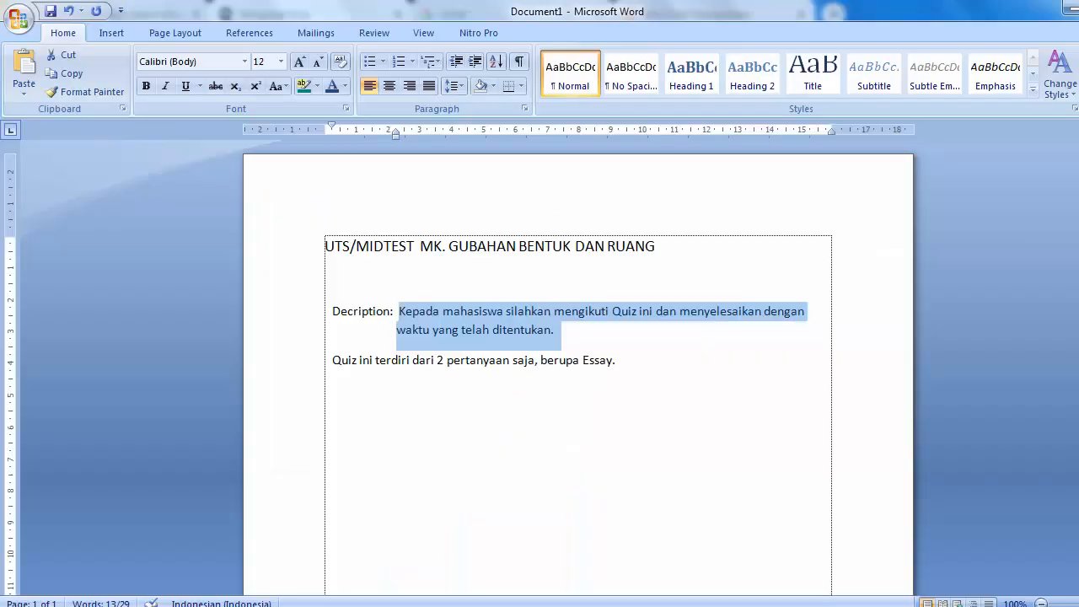
# Copy "Quiz ini terdiri dari 2 pertanyaan saja, berupa Essay." from the Word document into the quiz's Perkenalan text in Chrome as a second paragraph.
pyautogui.click(405, 464)
pyautogui.click(637, 364)
pyautogui.moveTo(637, 365); pyautogui.dragTo(335, 364)
pyautogui.hotkey('ctrl', 'c')
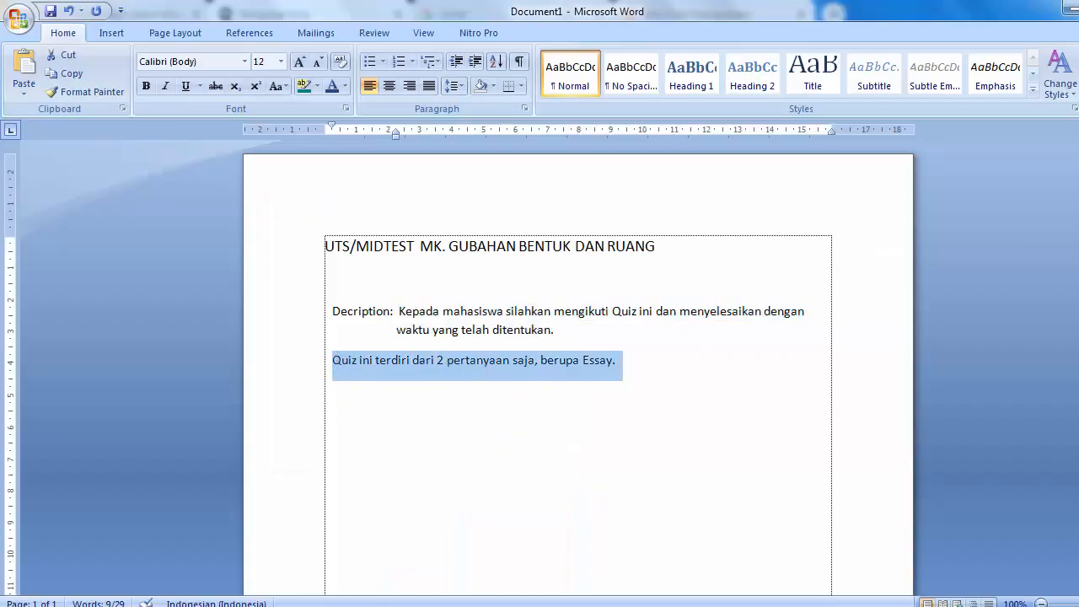
pyautogui.moveTo(308, 600)
pyautogui.click(326, 513)
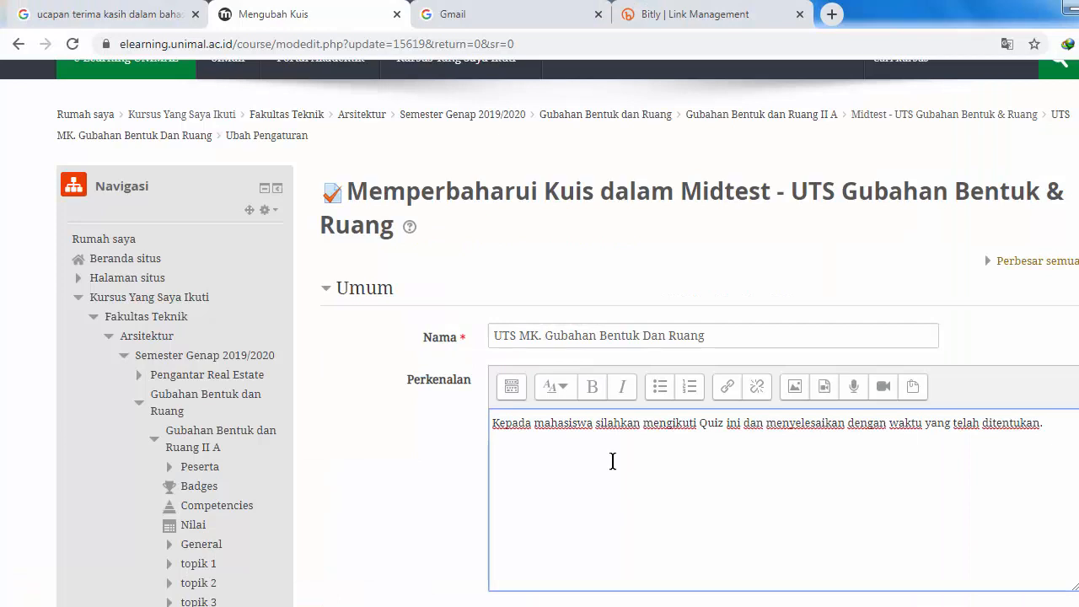
pyautogui.hotkey('ctrl', 'v')
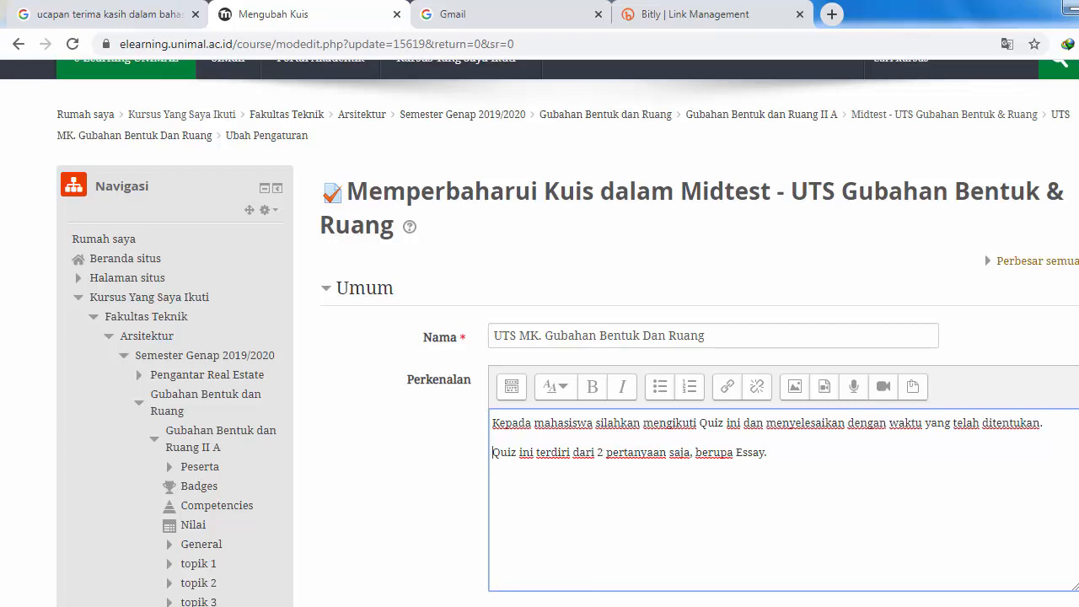
pyautogui.scroll(2, 540, 332)
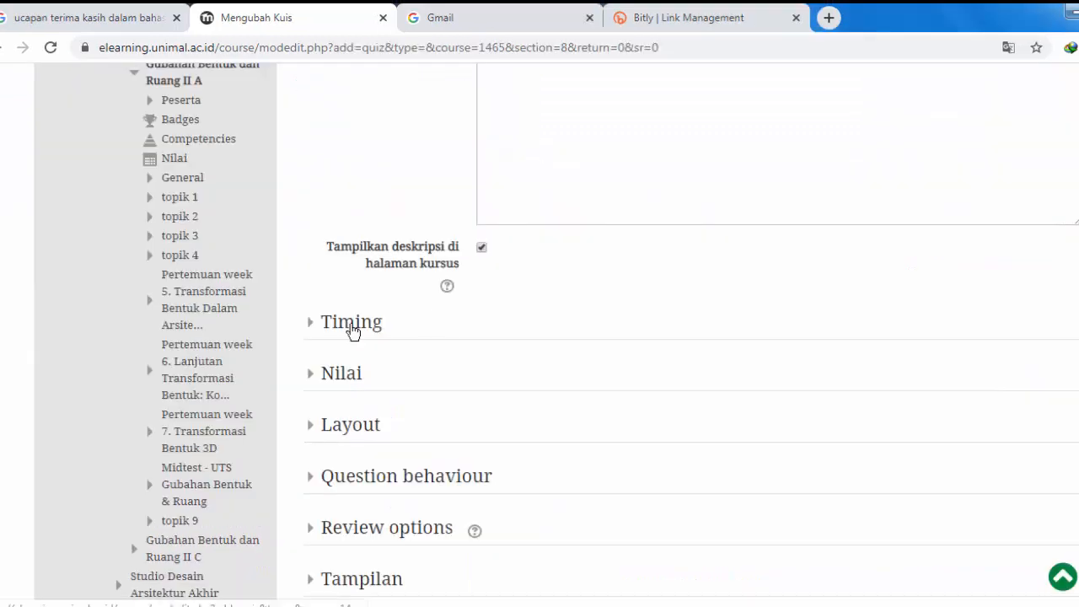
# Enable the quiz's start time (Kuis dimulai) in the Timing settings and set it to 21:00, keeping the date 11 April 2020.
pyautogui.click(352, 329)
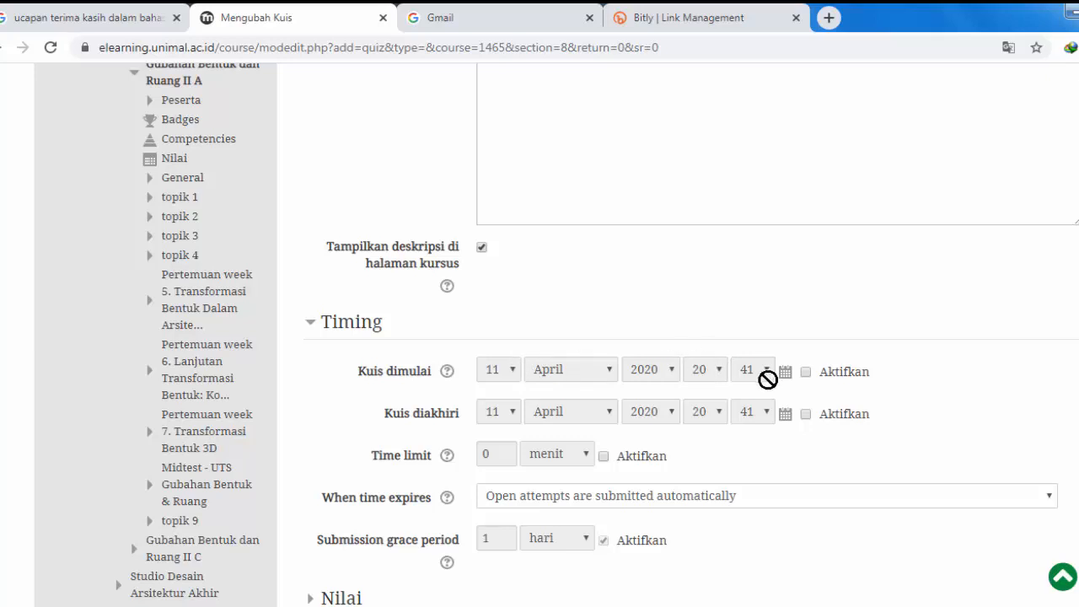
pyautogui.click(807, 373)
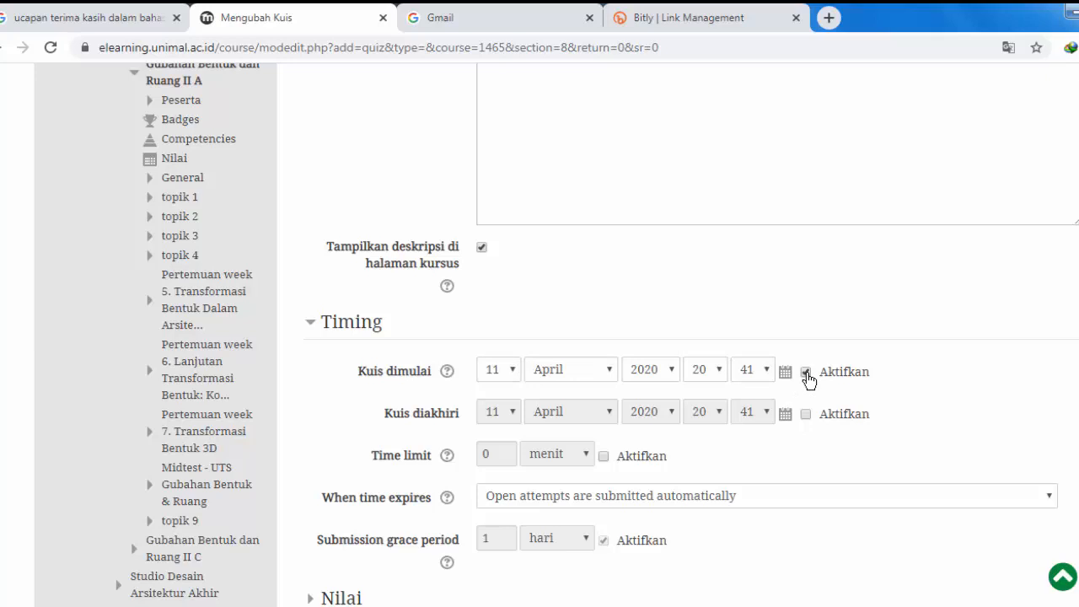
pyautogui.click(718, 374)
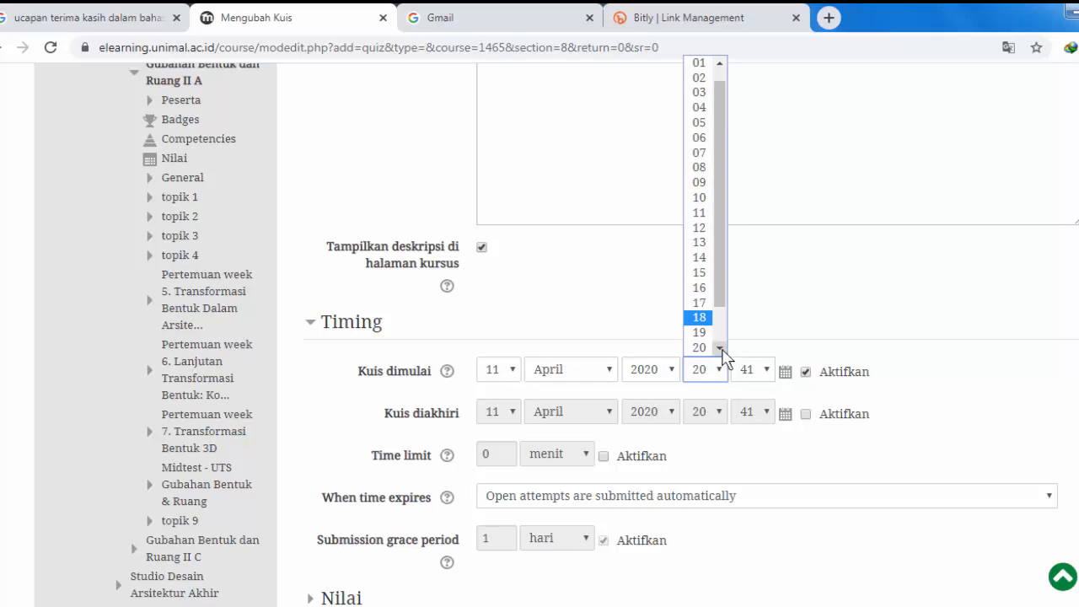
pyautogui.moveTo(727, 295); pyautogui.dragTo(723, 340)
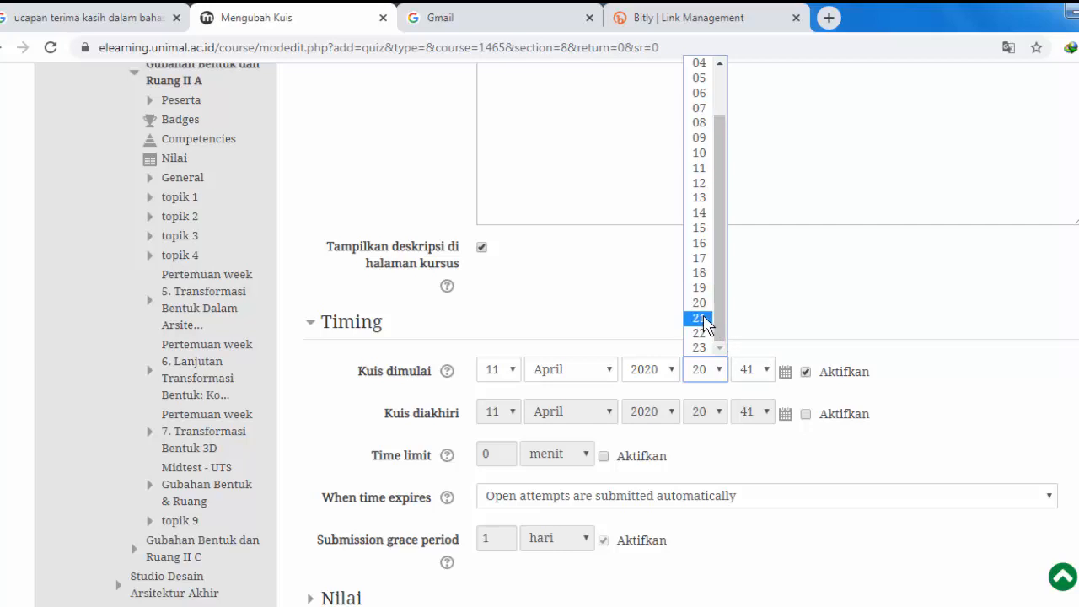
pyautogui.click(701, 319)
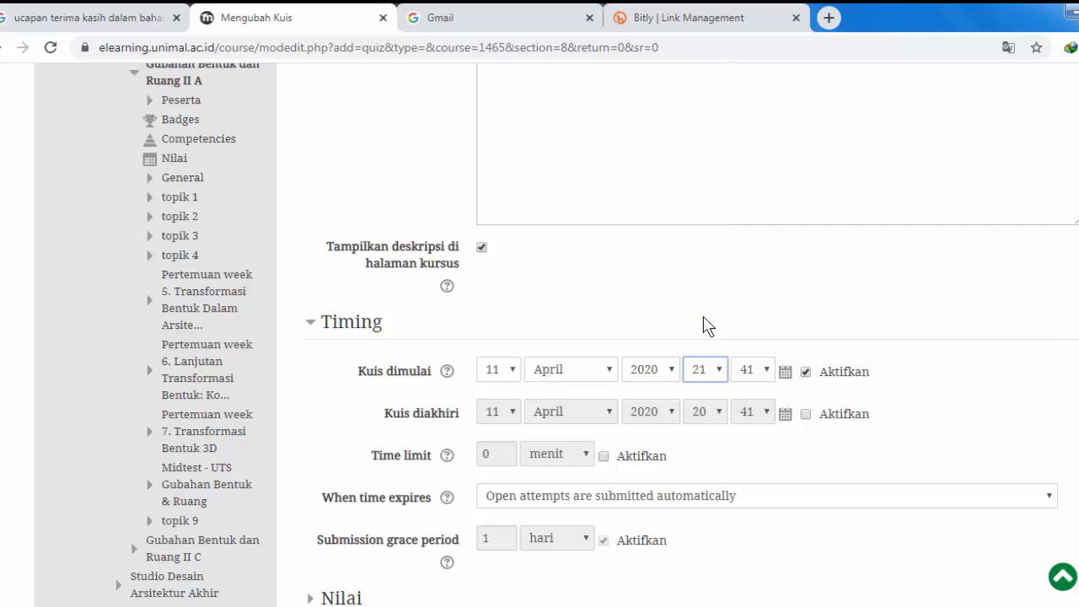
pyautogui.click(770, 377)
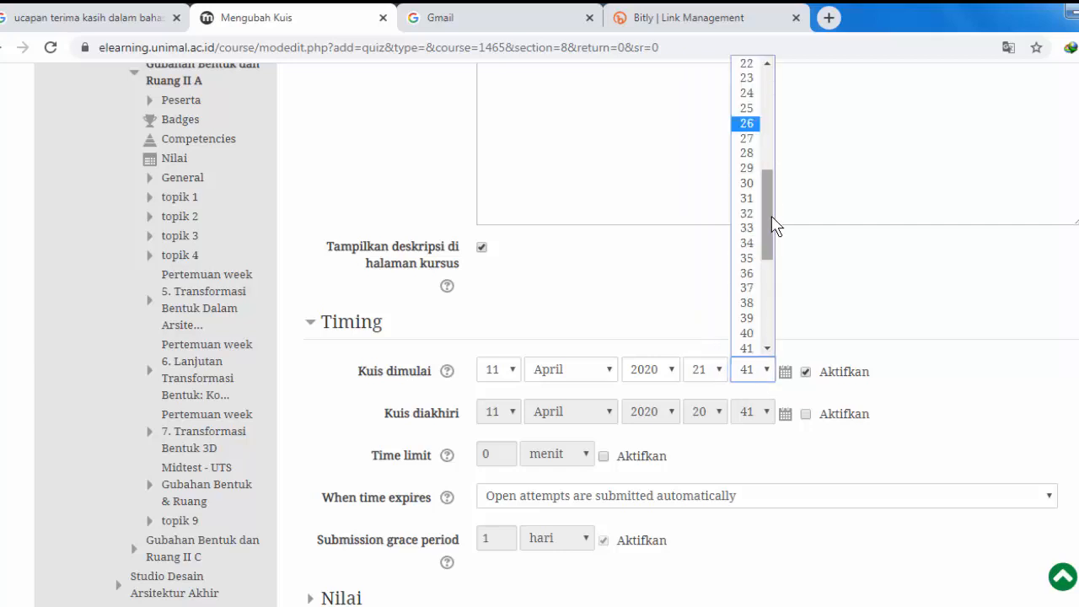
pyautogui.moveTo(777, 203); pyautogui.dragTo(767, 77)
pyautogui.click(747, 69)
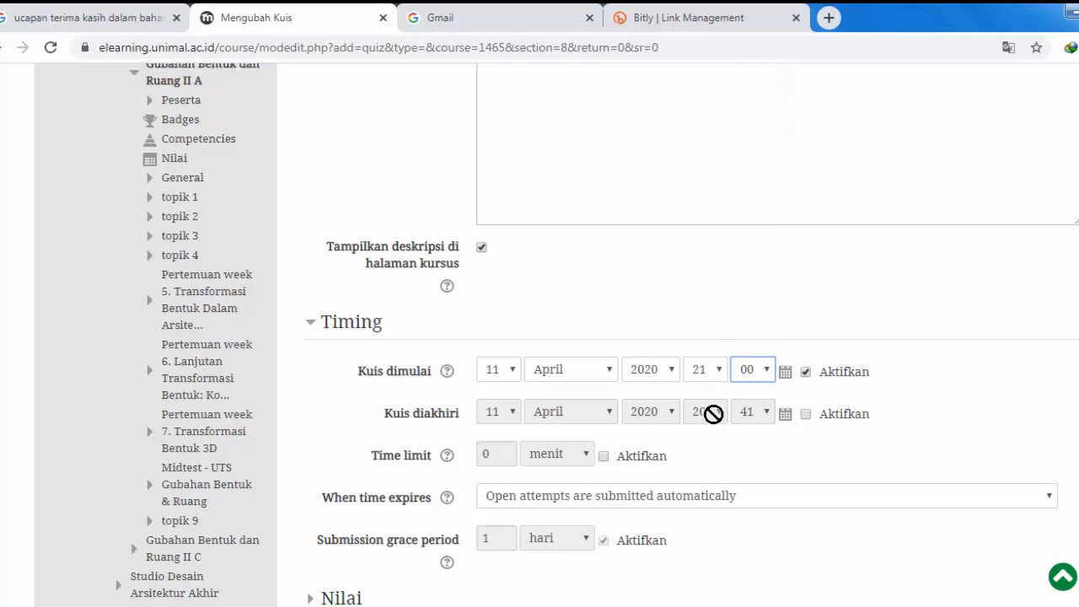
# Enable the quiz's end time (Kuis diakhiri) and set it to 21:30 on 11 April 2020.
pyautogui.click(806, 414)
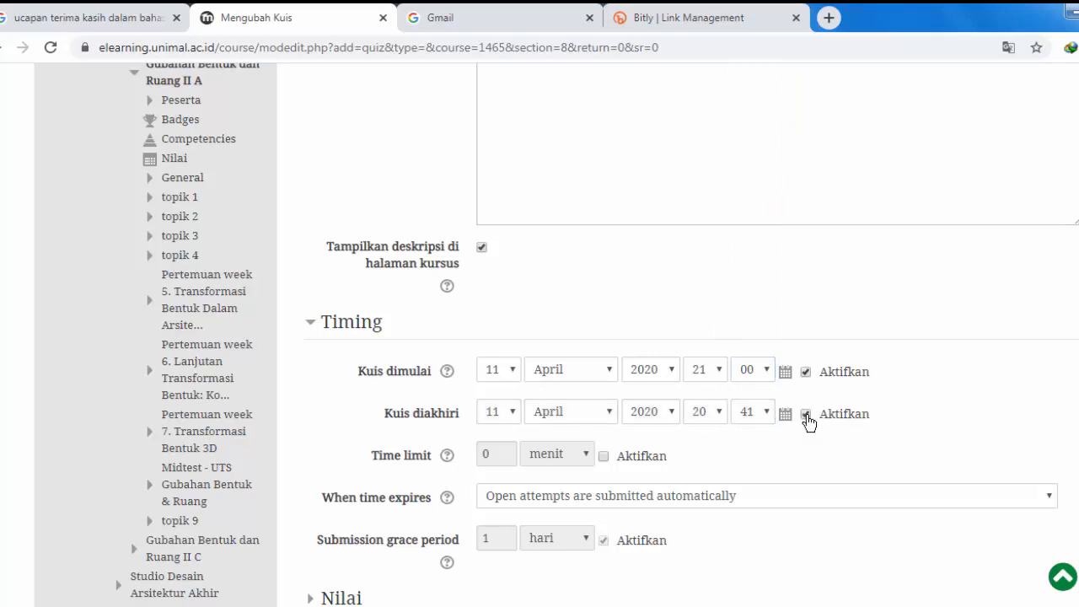
pyautogui.click(721, 415)
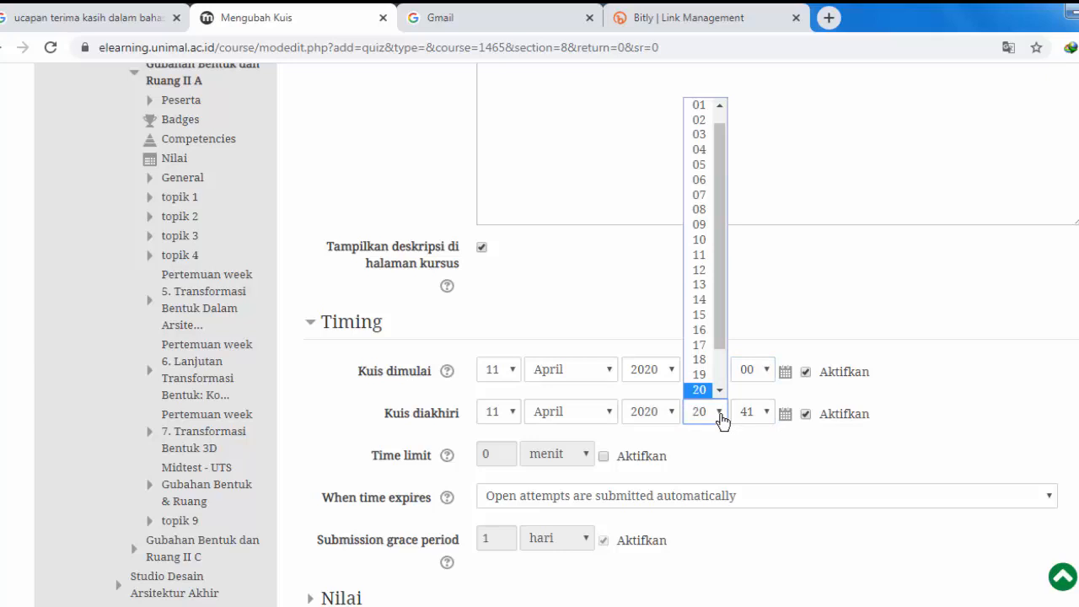
pyautogui.scroll(-1, 719, 393)
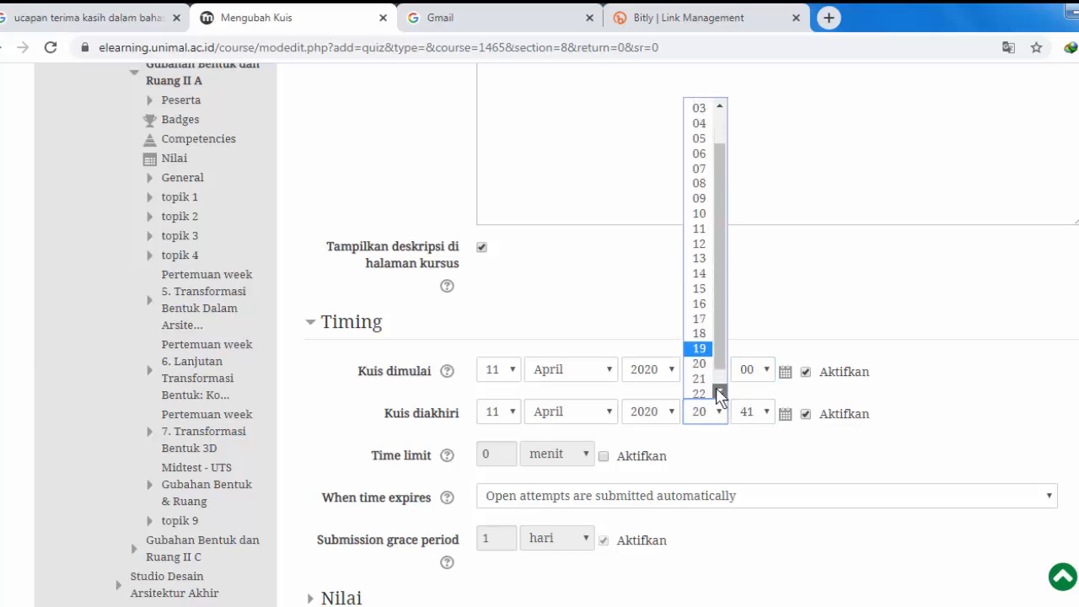
pyautogui.click(702, 375)
pyautogui.click(767, 415)
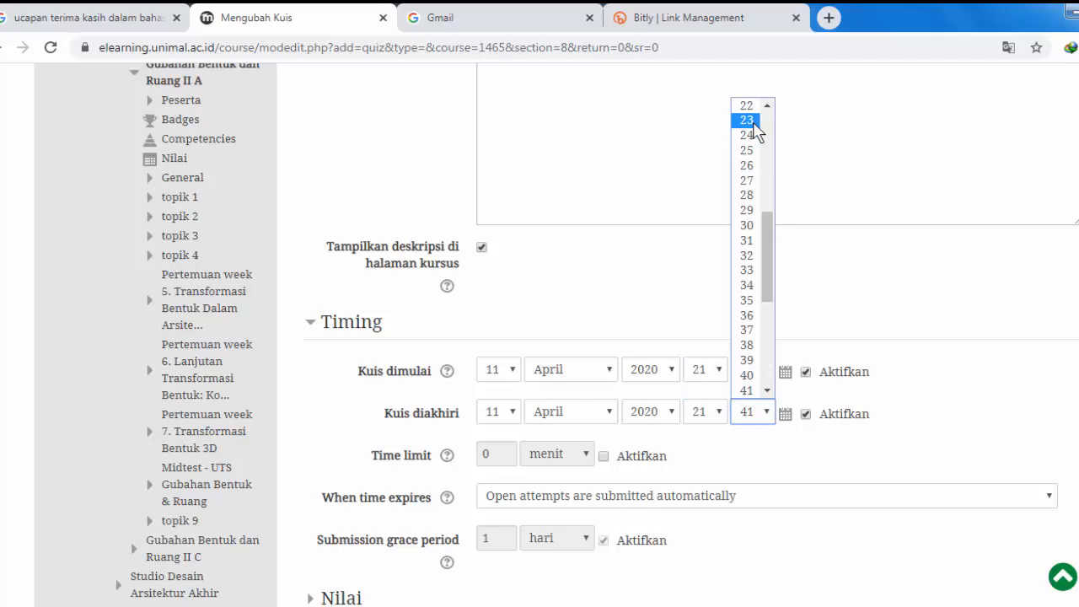
pyautogui.click(752, 223)
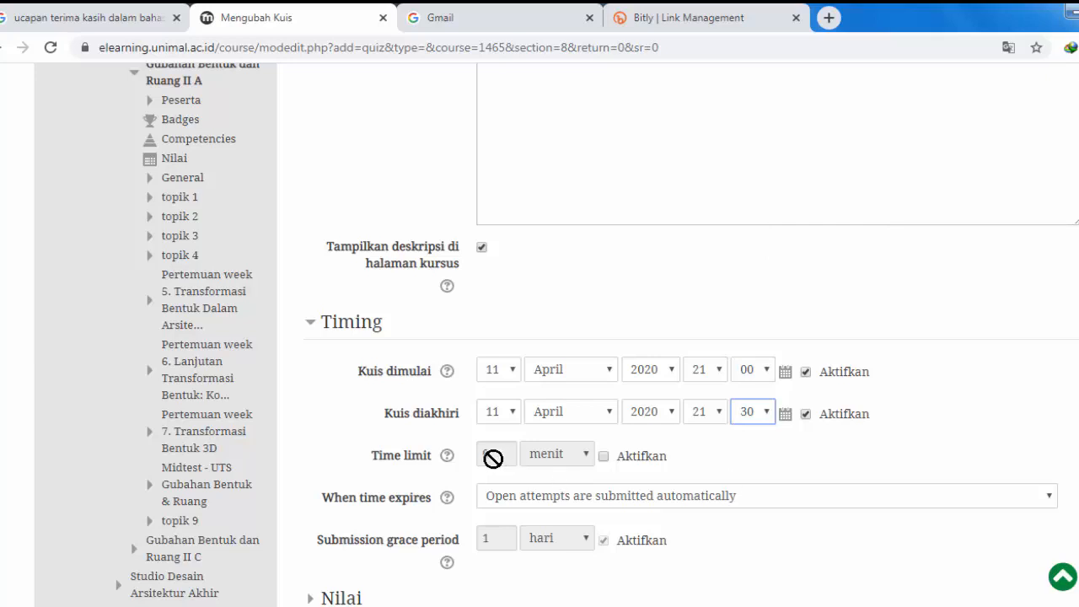
# Enable the quiz's time limit and set it to 30 menit.
pyautogui.click(603, 460)
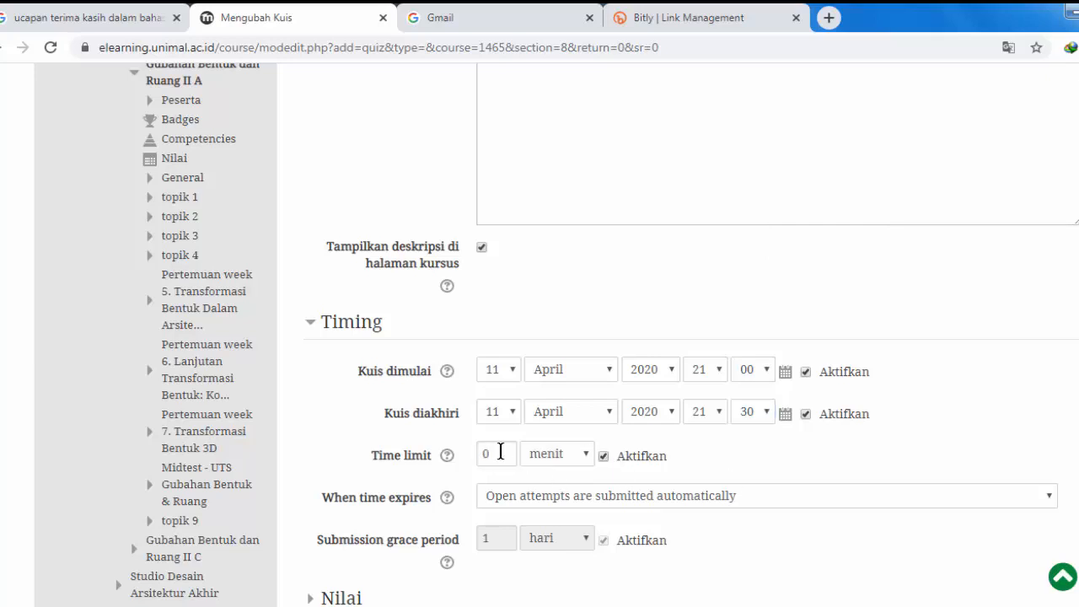
pyautogui.click(500, 453)
pyautogui.press('BackSpace')
pyautogui.write('30')
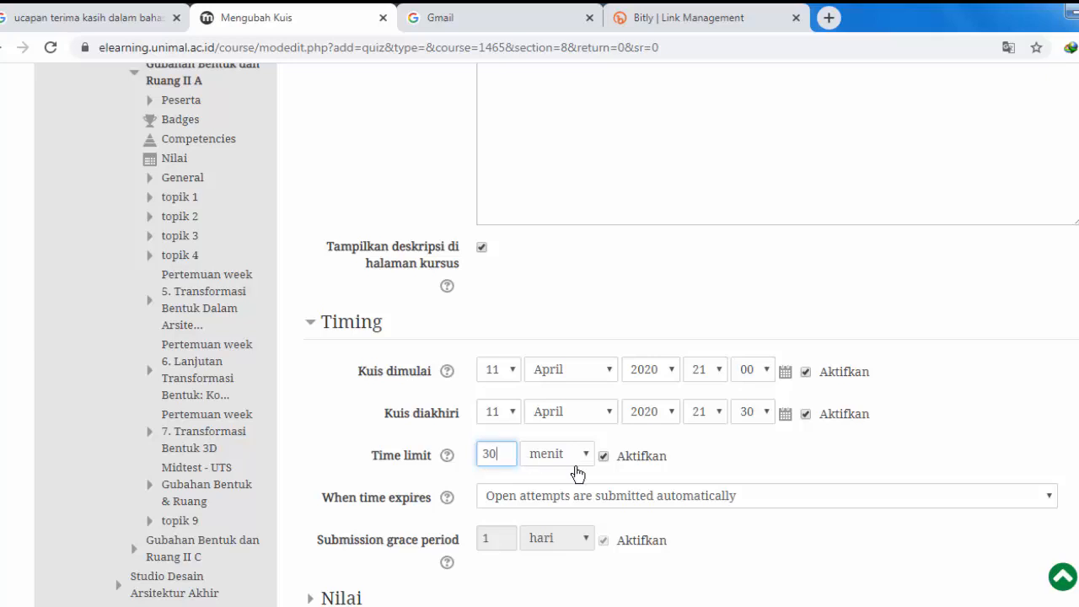
# Expand the Nilai settings and examine the grade category, passing grade, allowed attempts and grading method.
pyautogui.scroll(-3, 574, 337)
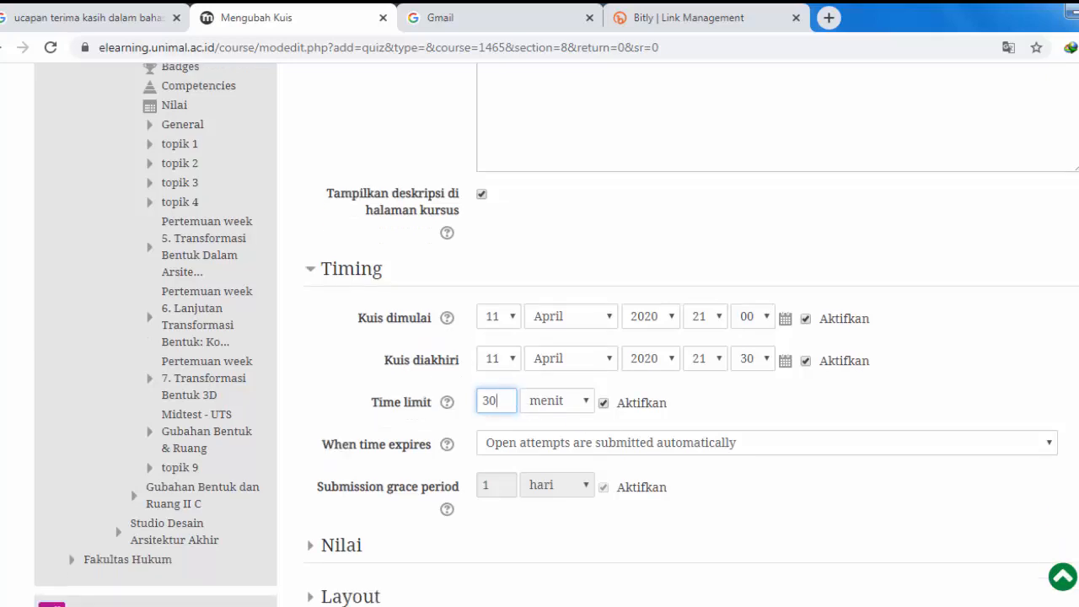
pyautogui.scroll(-5, 573, 337)
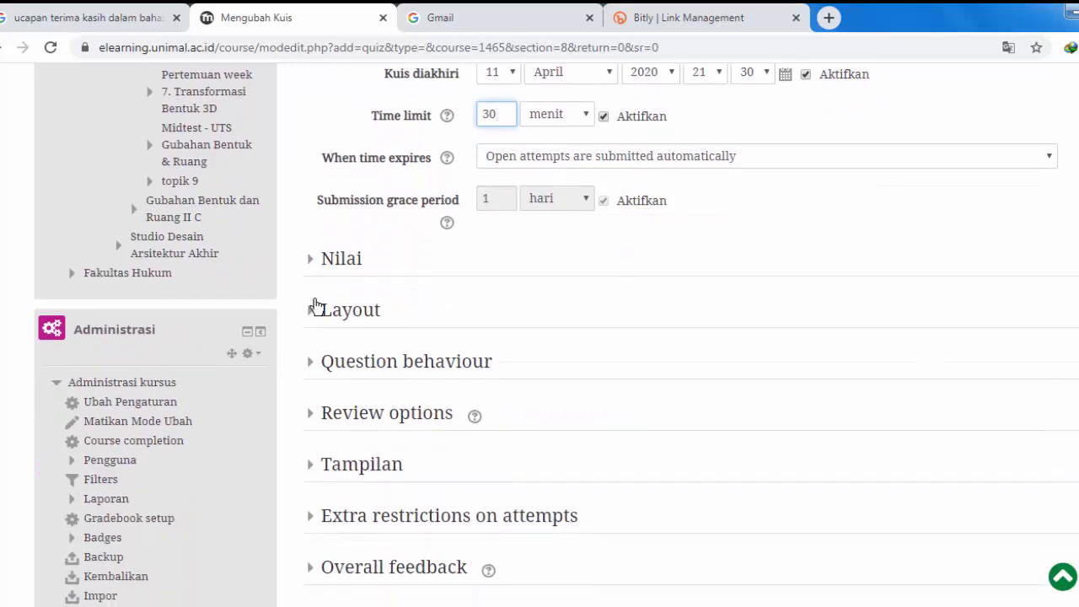
pyautogui.click(331, 264)
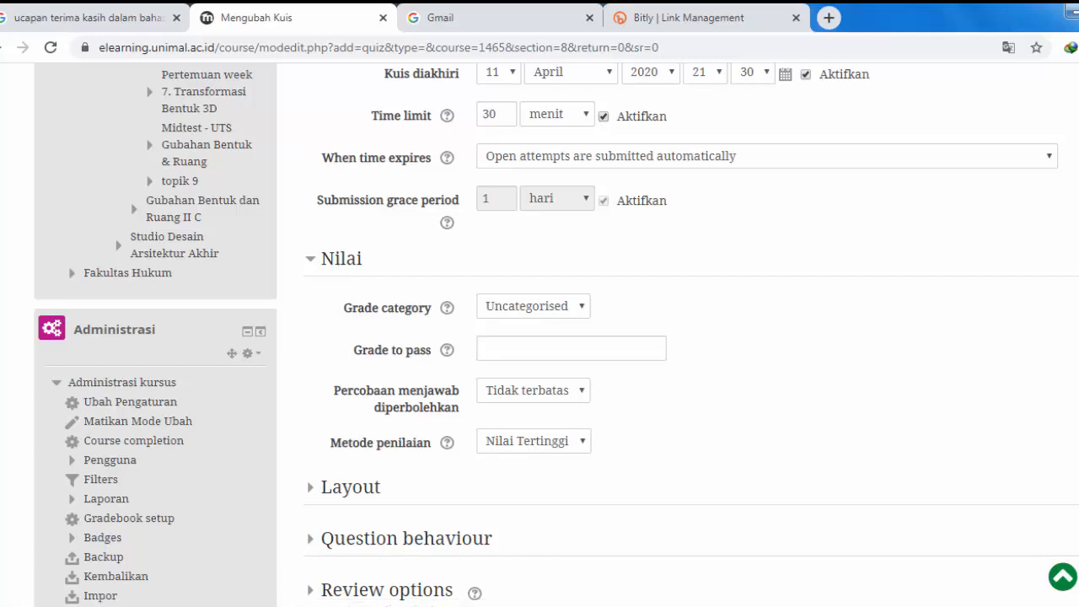
pyautogui.scroll(-2, 557, 334)
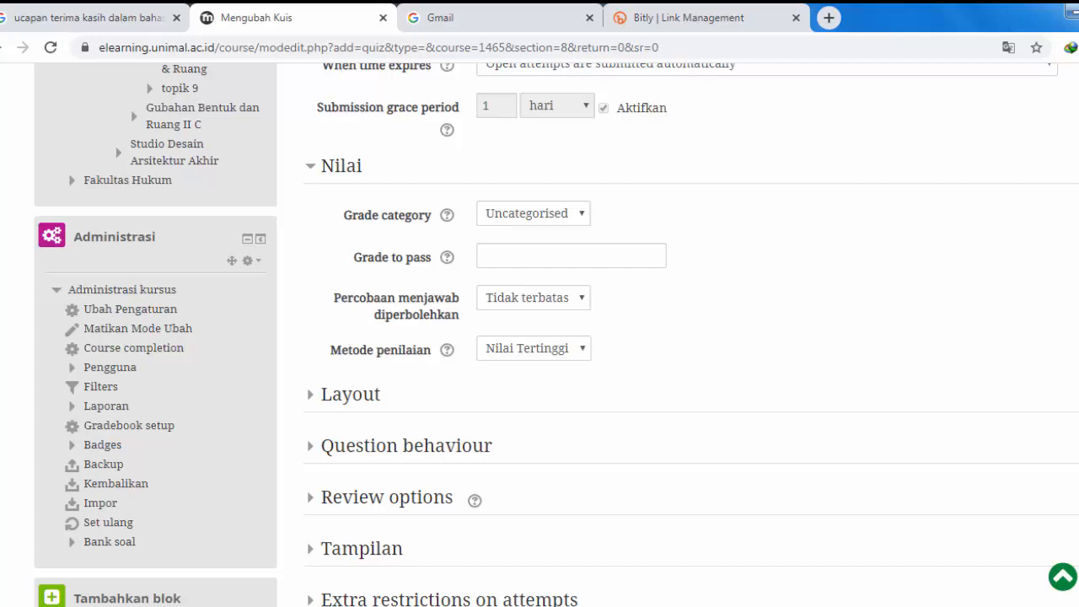
pyautogui.scroll(-1, 556, 334)
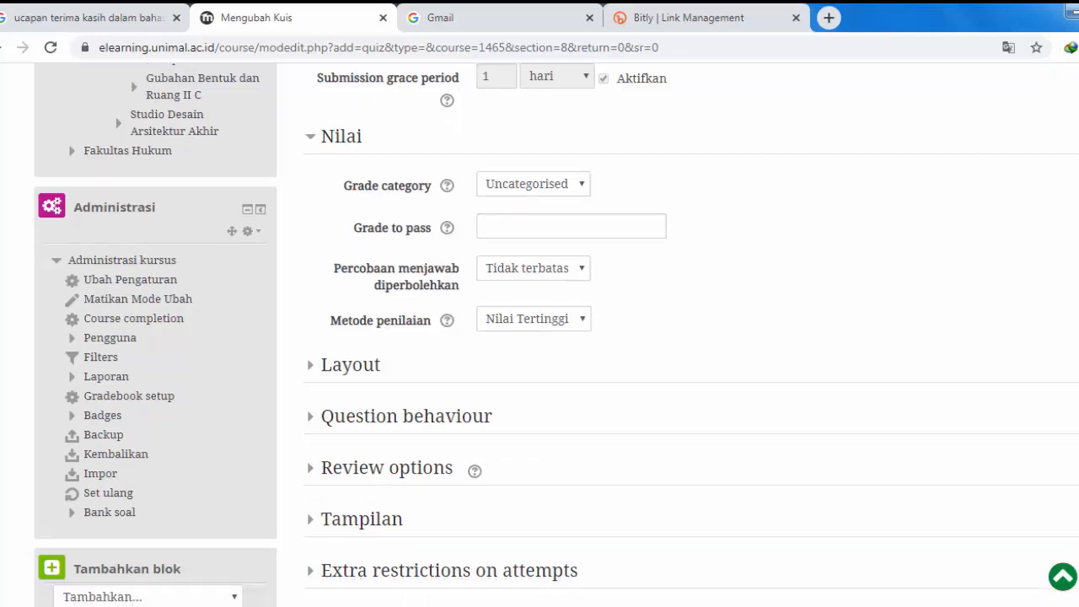
# Add a Date restriction under Restrict access that allows students in from 11 April 2020 at 21:00.
pyautogui.scroll(-3, 556, 334)
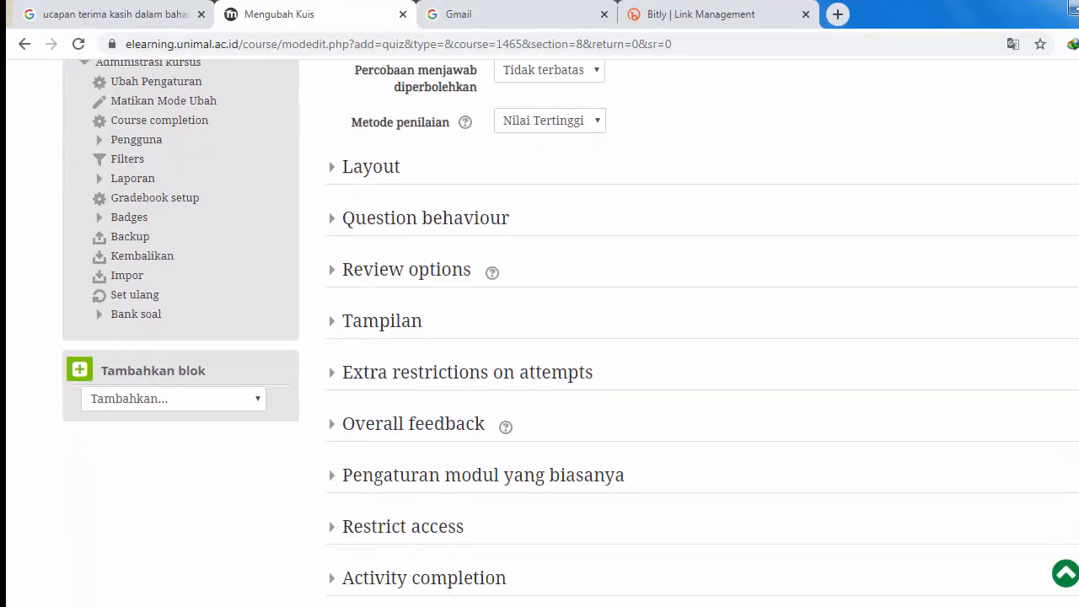
pyautogui.click(456, 487)
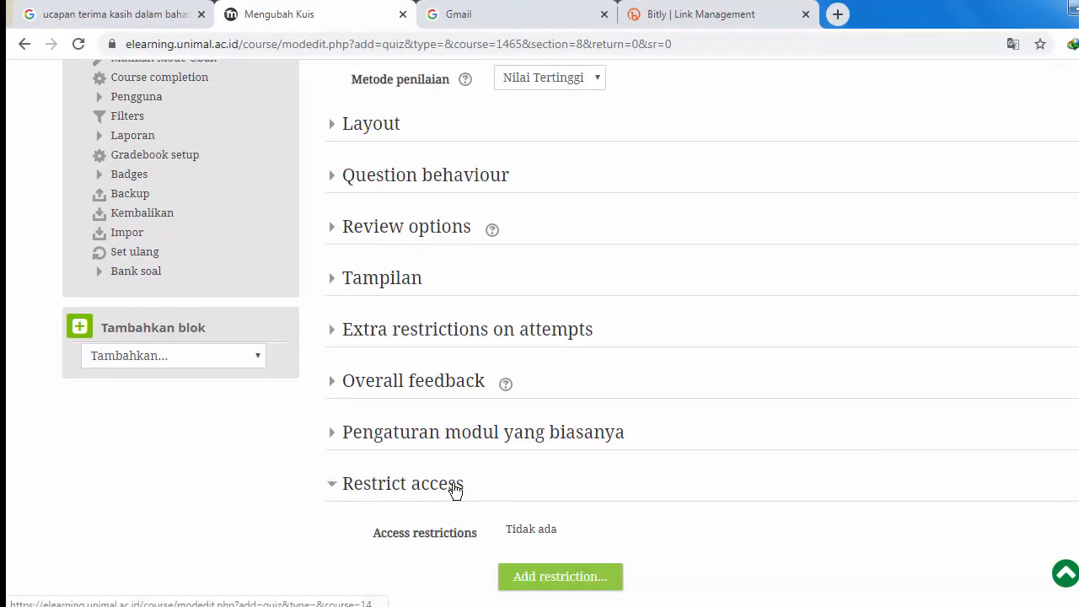
pyautogui.scroll(-1, 571, 333)
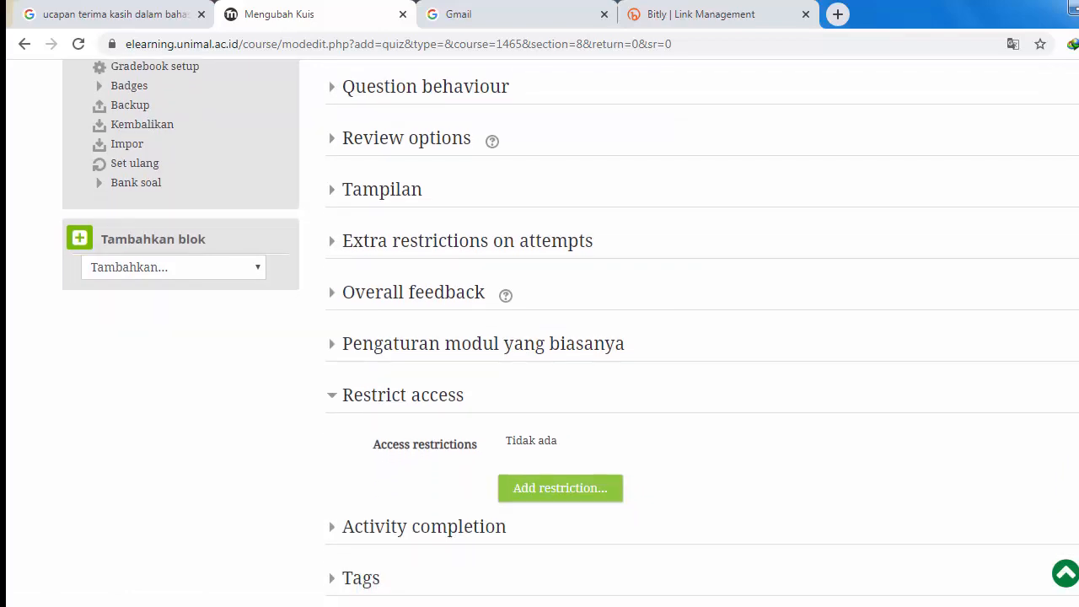
pyautogui.scroll(-1, 571, 333)
pyautogui.click(556, 468)
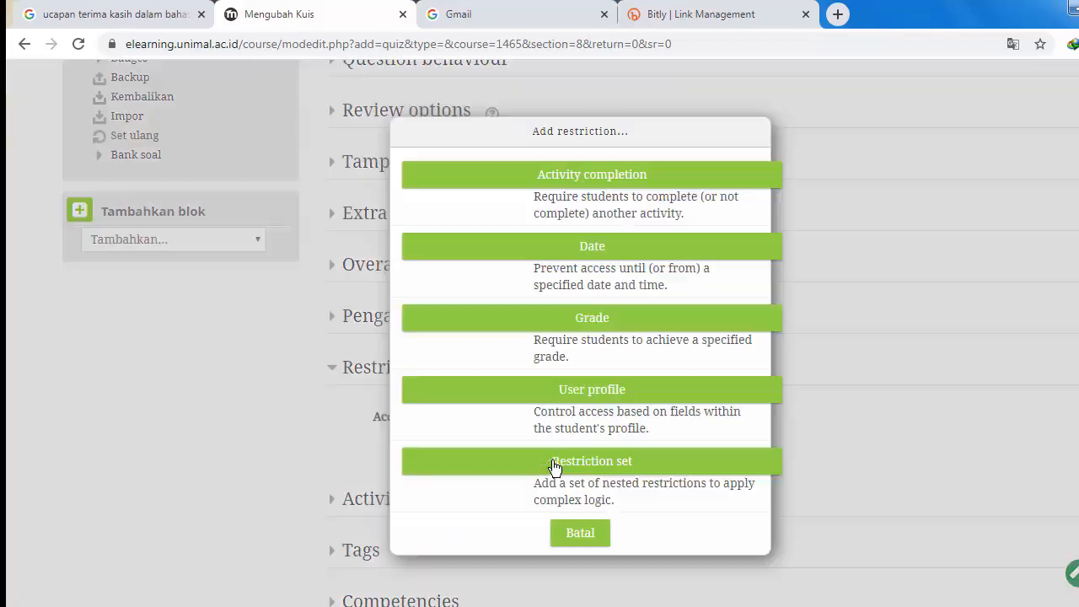
pyautogui.click(570, 251)
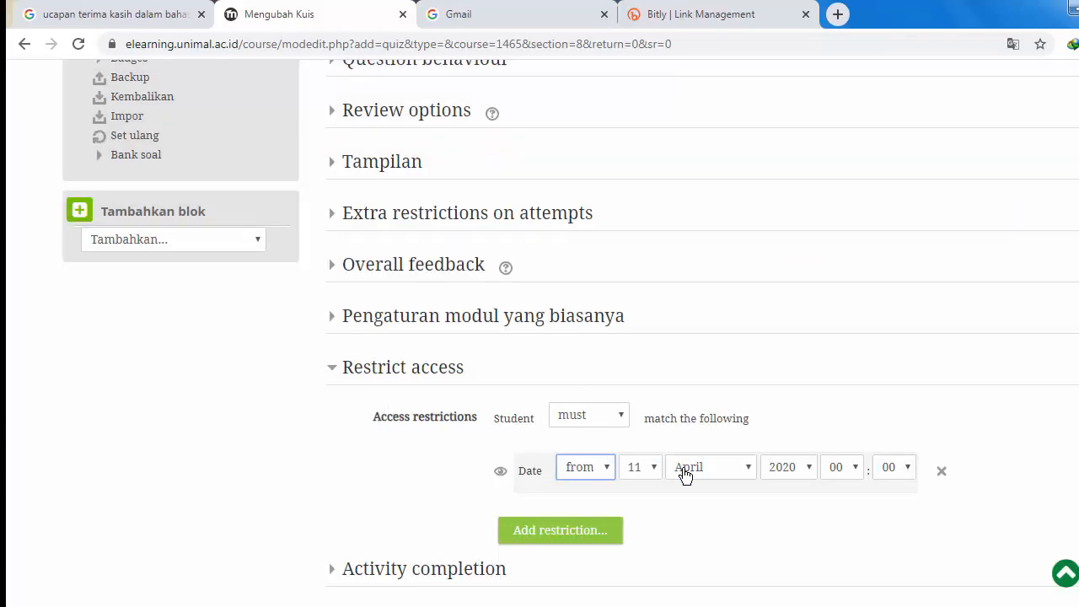
pyautogui.click(856, 474)
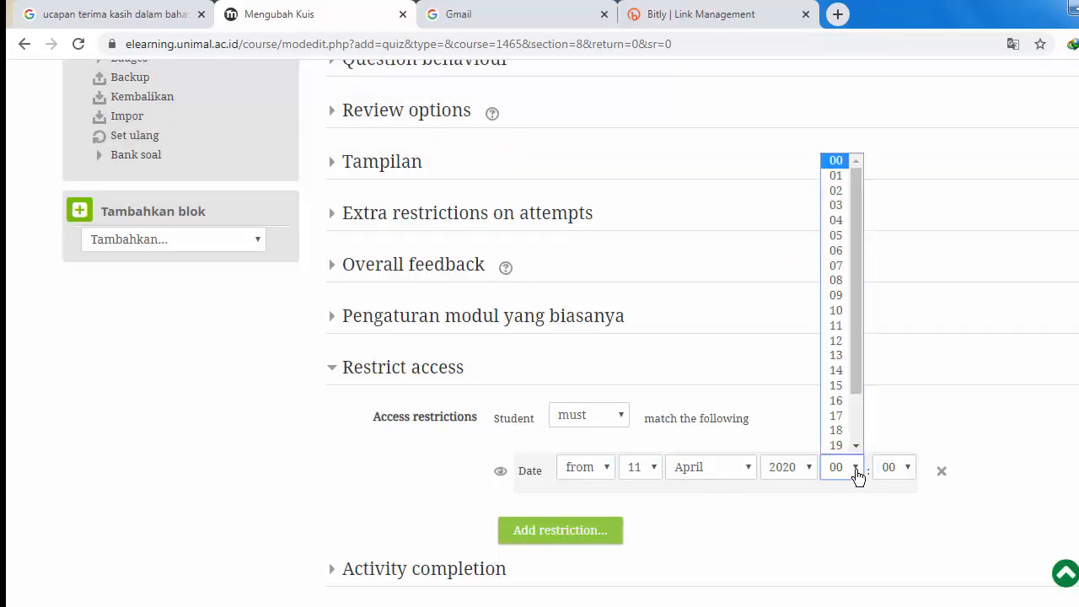
pyautogui.click(856, 447)
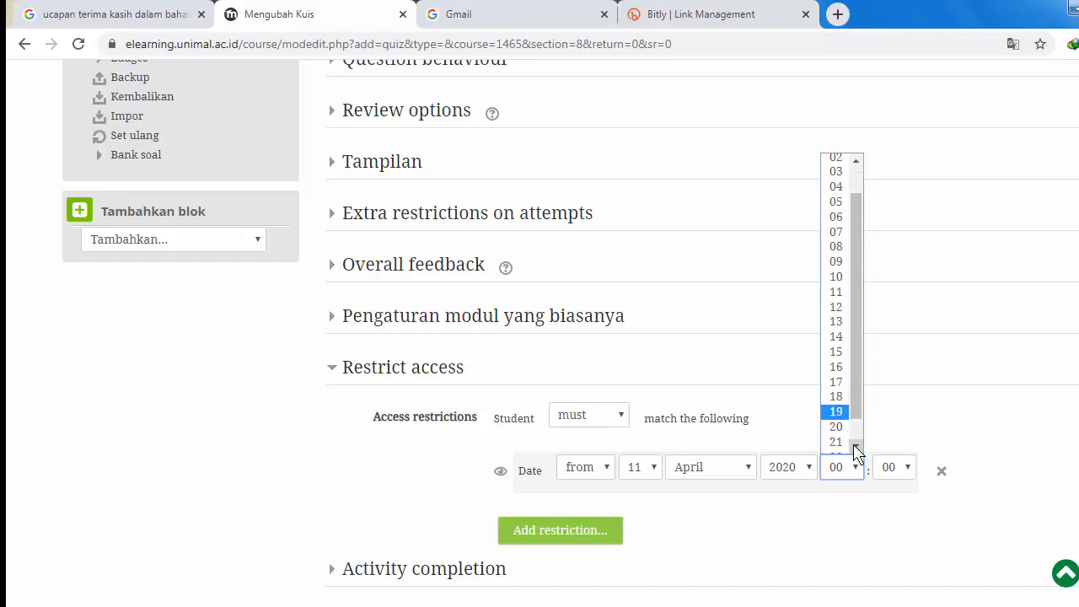
pyautogui.click(844, 442)
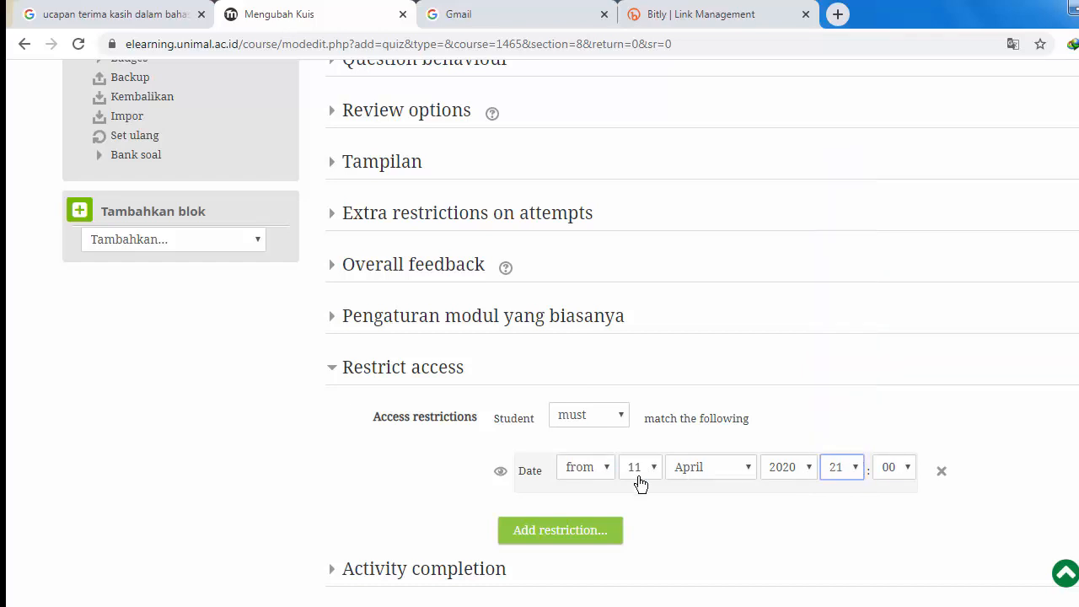
# Add a second Date restriction that allows access until 11 April 2020 at 21:30.
pyautogui.click(562, 532)
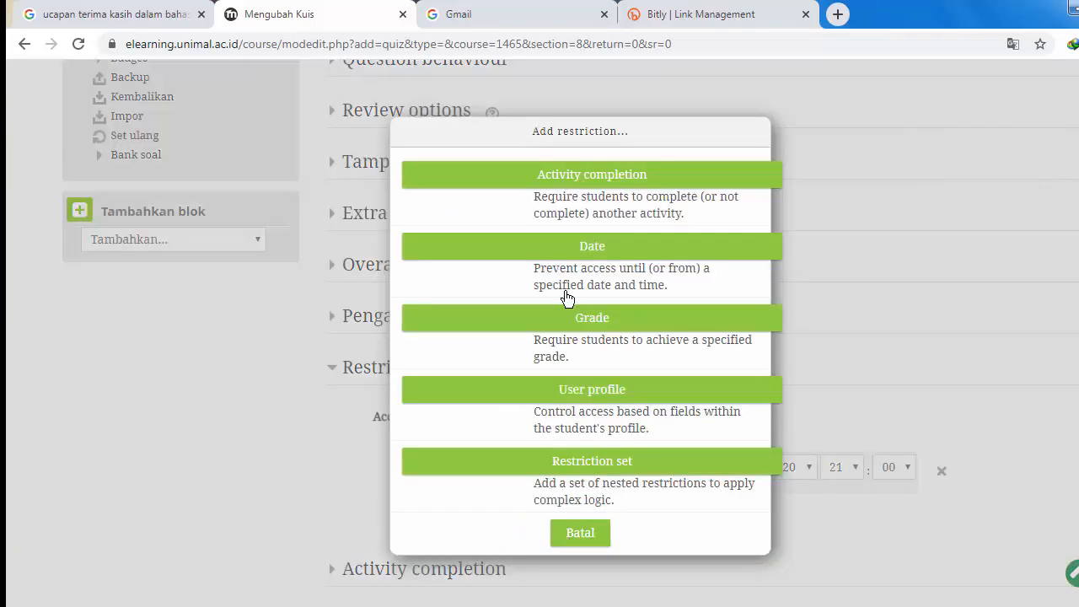
pyautogui.click(567, 246)
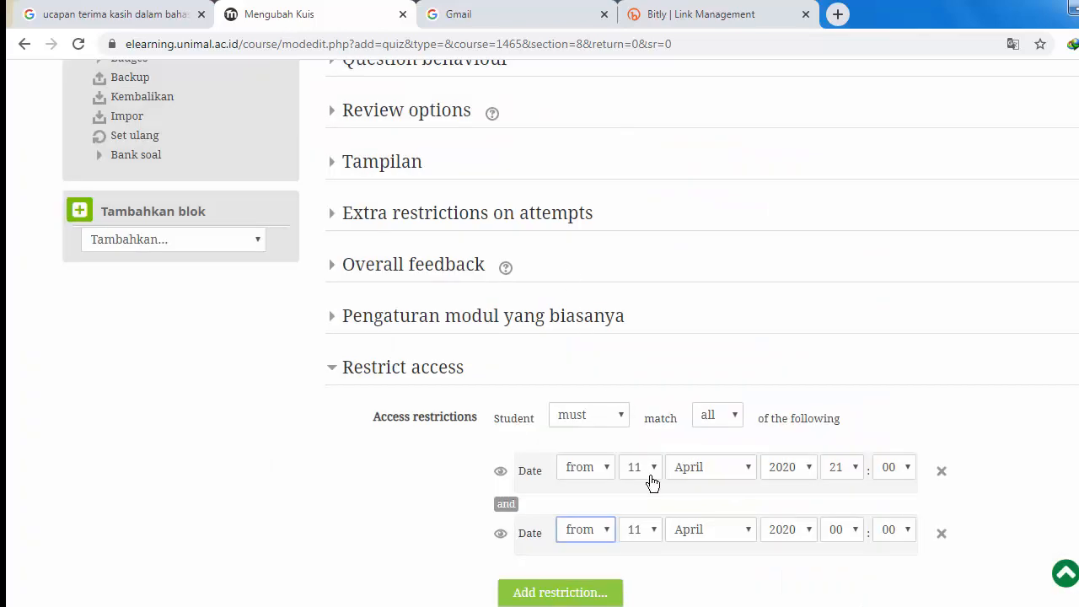
pyautogui.click(851, 533)
pyautogui.click(856, 508)
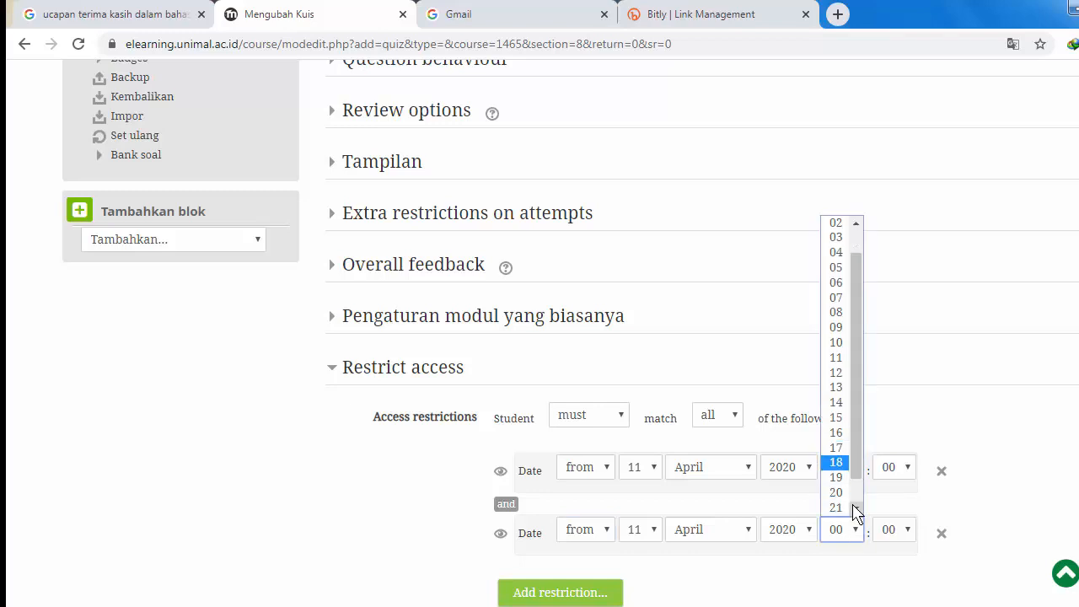
pyautogui.click(904, 535)
pyautogui.click(907, 534)
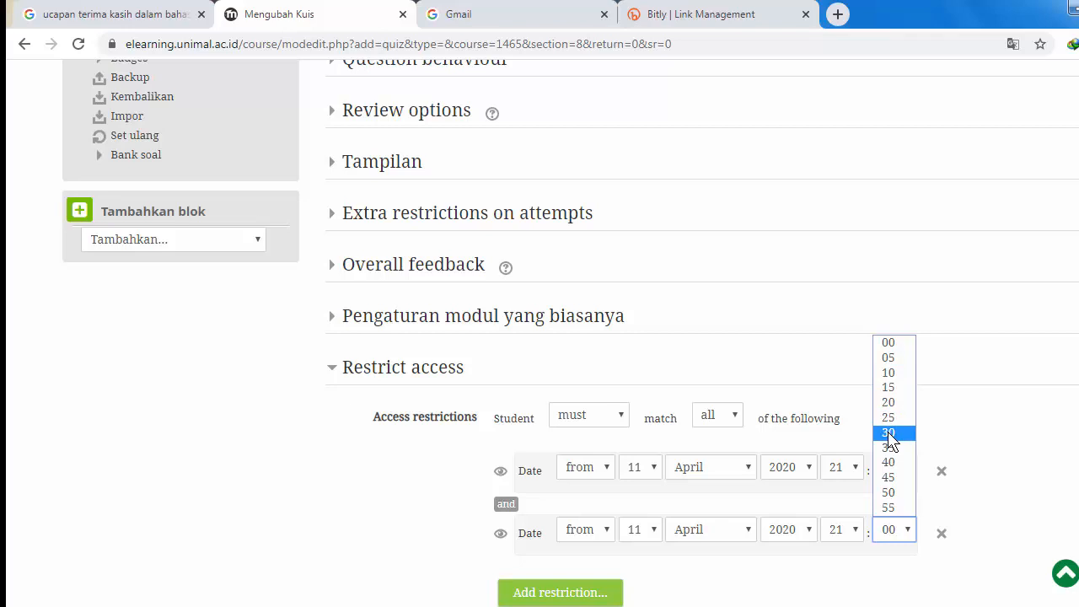
pyautogui.click(889, 432)
pyautogui.scroll(-3, 990, 441)
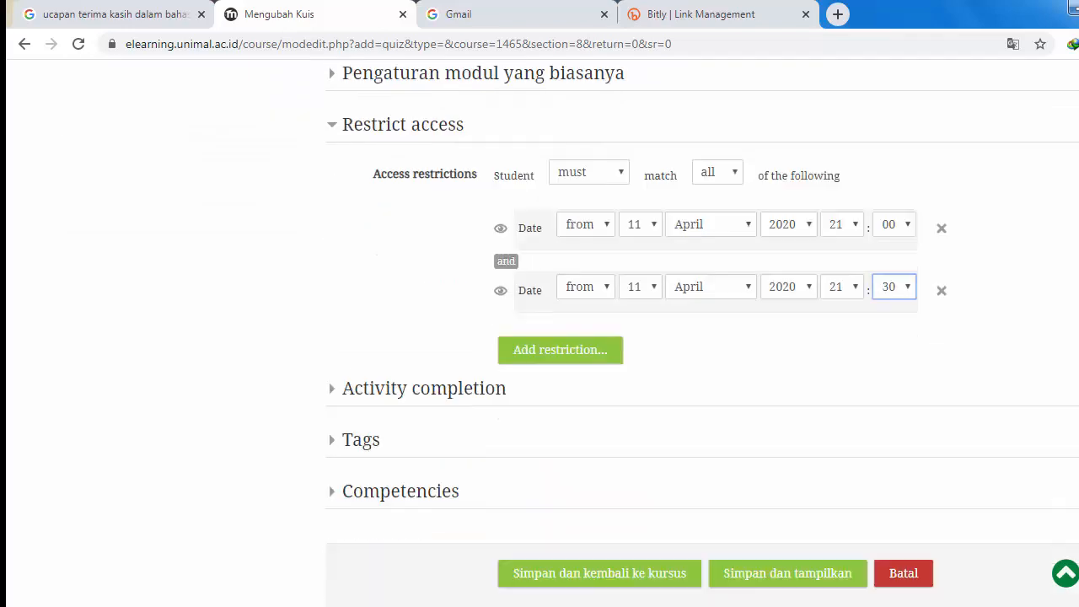
pyautogui.click(606, 270)
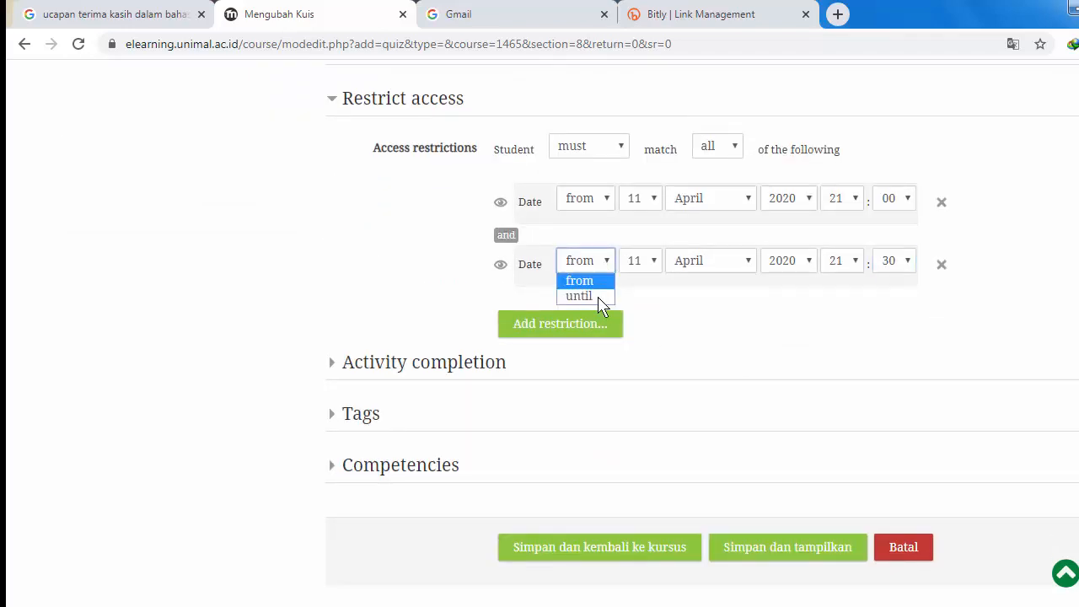
pyautogui.click(598, 298)
pyautogui.click(599, 328)
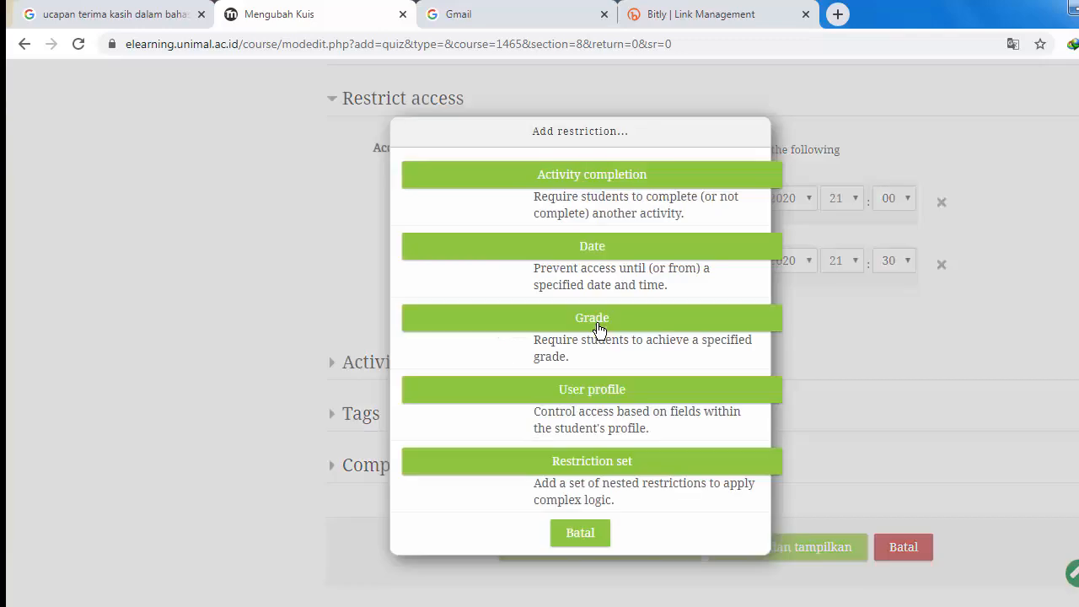
pyautogui.click(592, 534)
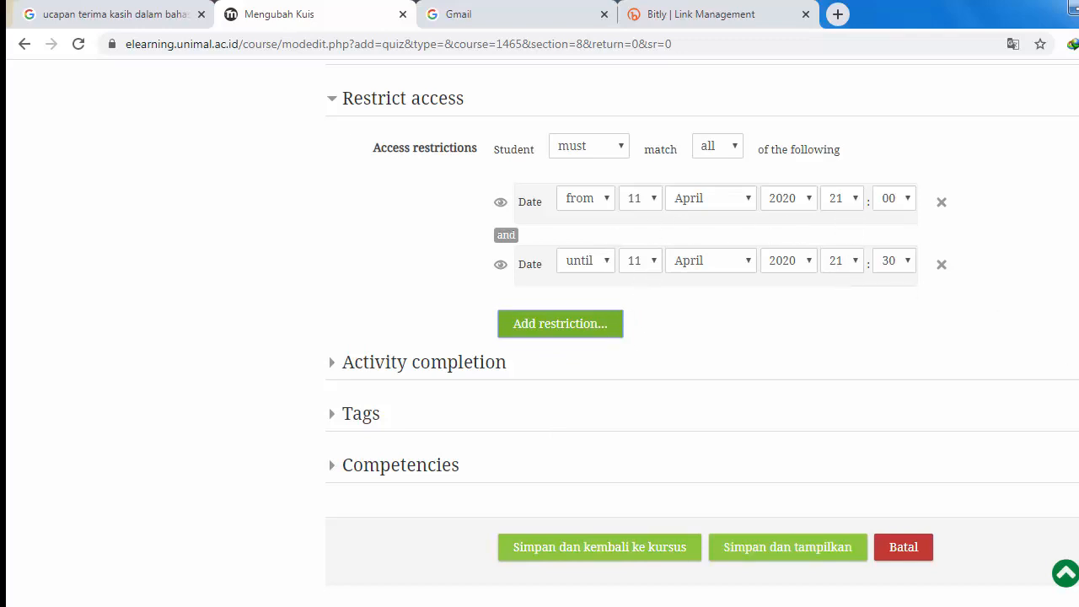
# Under Activity completion, enable the expected completion date and set it to 11 April 2020 at 21:30.
pyautogui.scroll(-2, 702, 335)
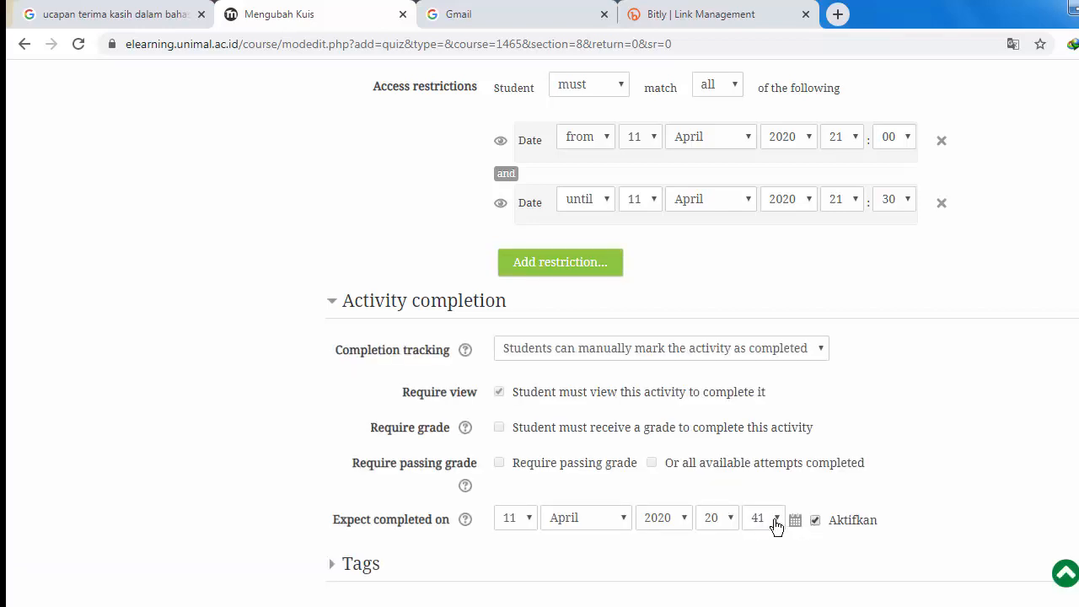
pyautogui.click(776, 519)
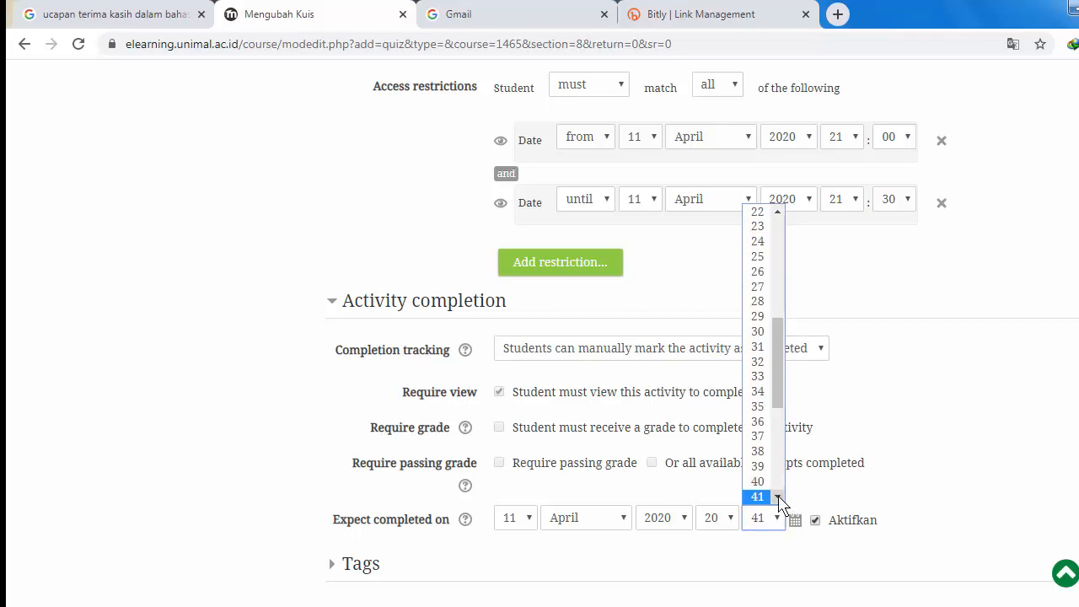
pyautogui.click(764, 336)
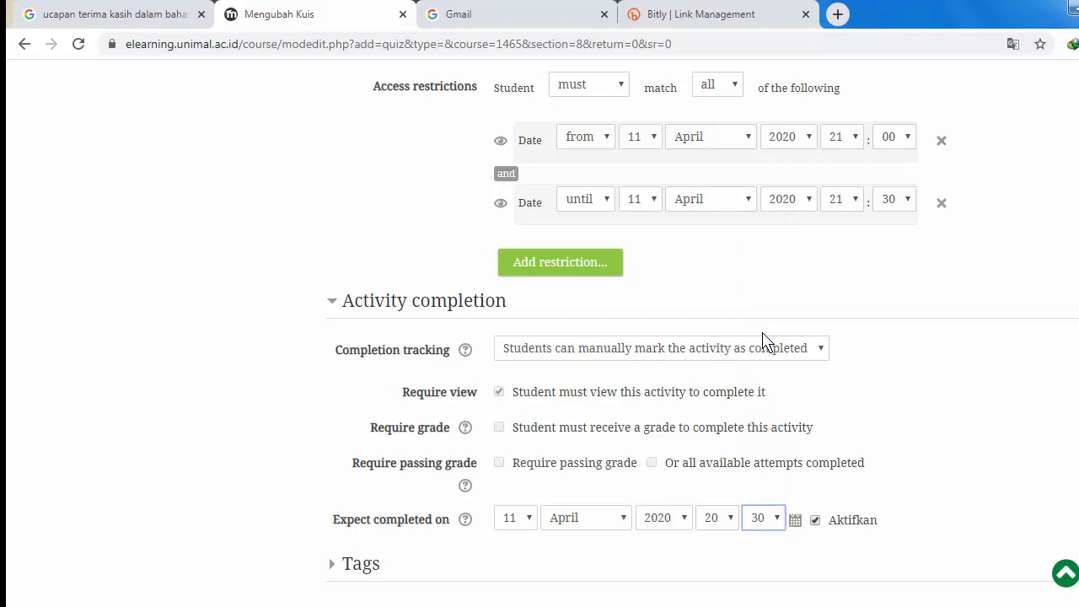
pyautogui.click(734, 520)
pyautogui.moveTo(735, 458); pyautogui.dragTo(734, 475)
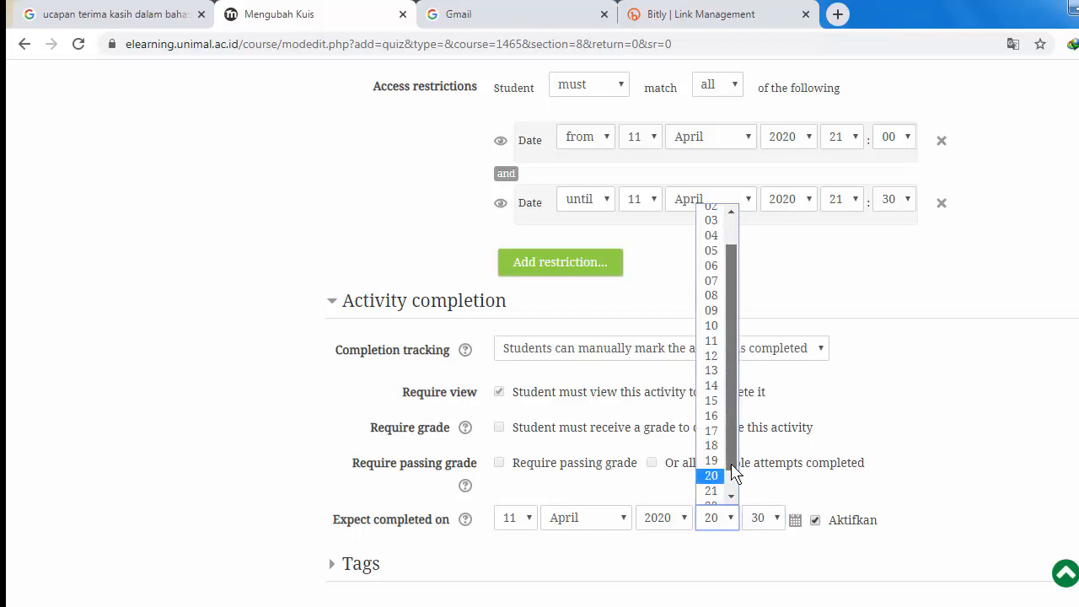
pyautogui.click(722, 491)
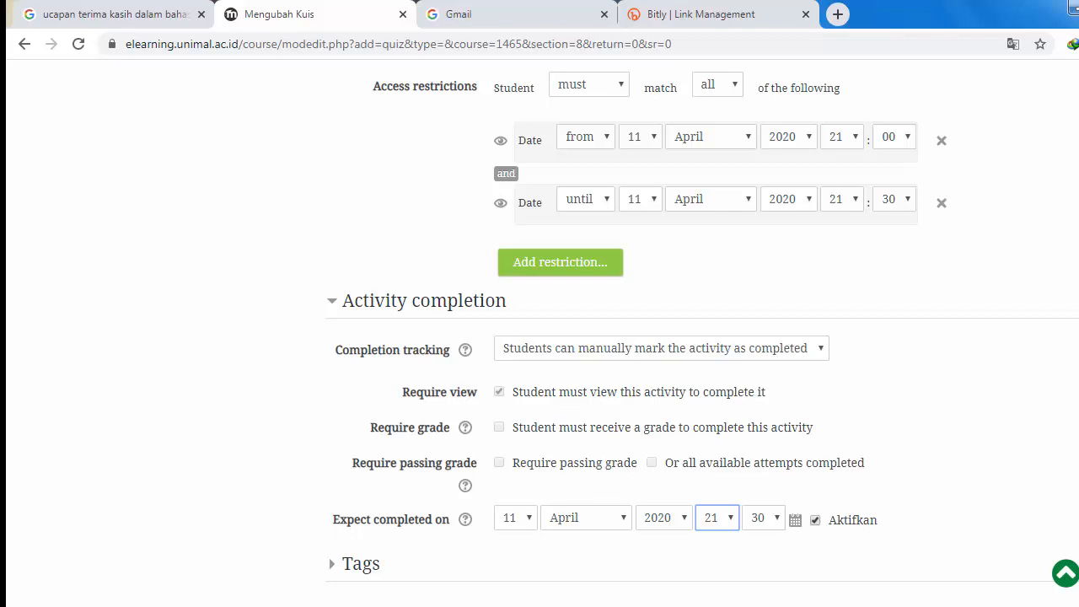
# Save the quiz settings and return to the course page.
pyautogui.scroll(-1, 702, 333)
pyautogui.scroll(-3, 702, 333)
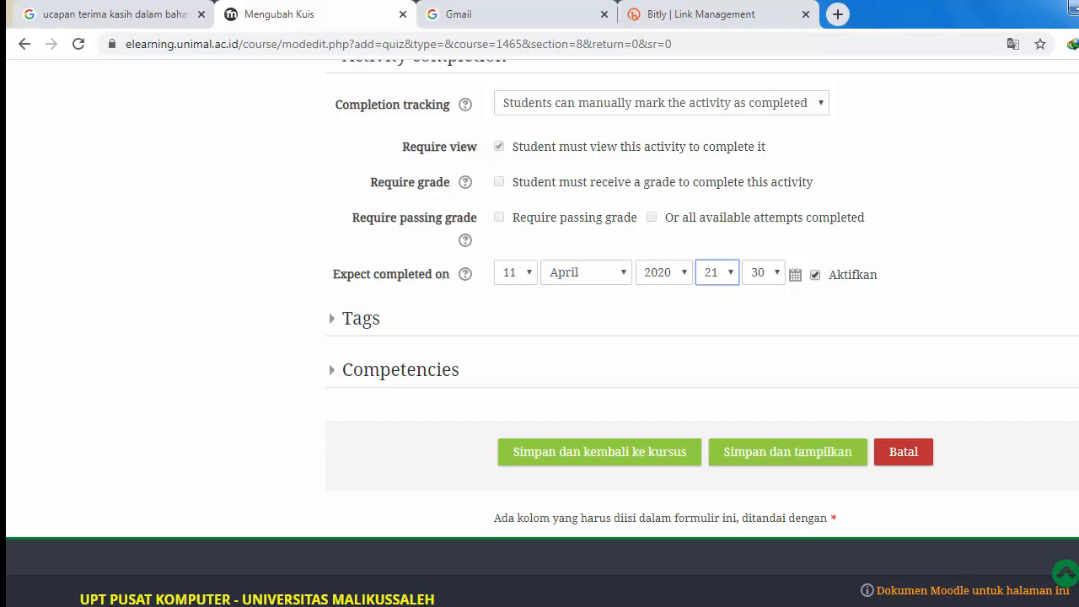
pyautogui.scroll(-1, 542, 332)
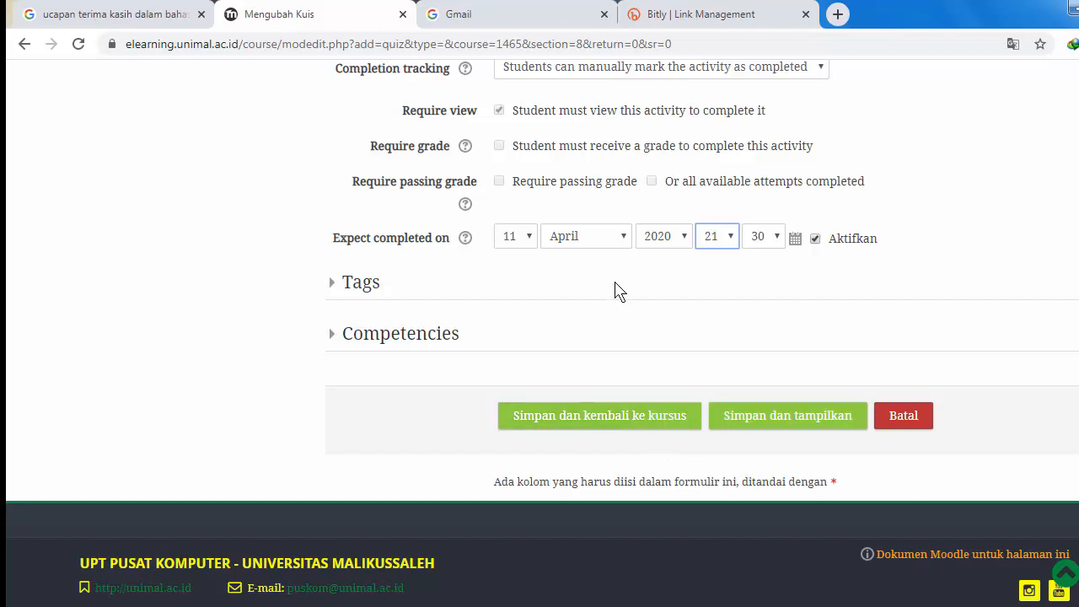
pyautogui.click(645, 425)
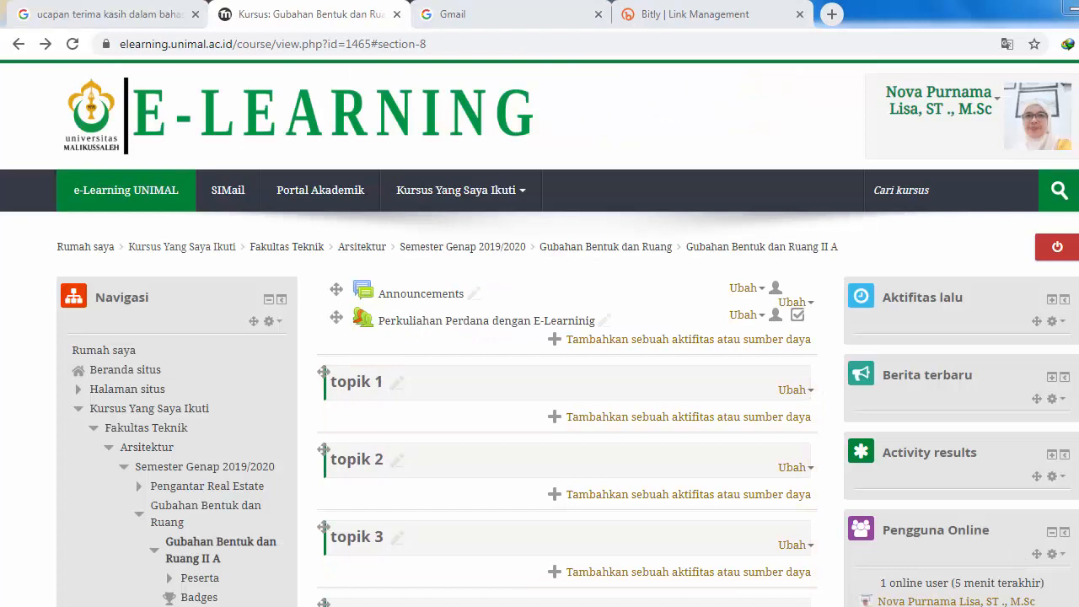
# Open the quiz UTS MK. Gubahan Bentuk Dan Ruang in the Midtest section and go to editing its questions.
pyautogui.scroll(-10, 540, 337)
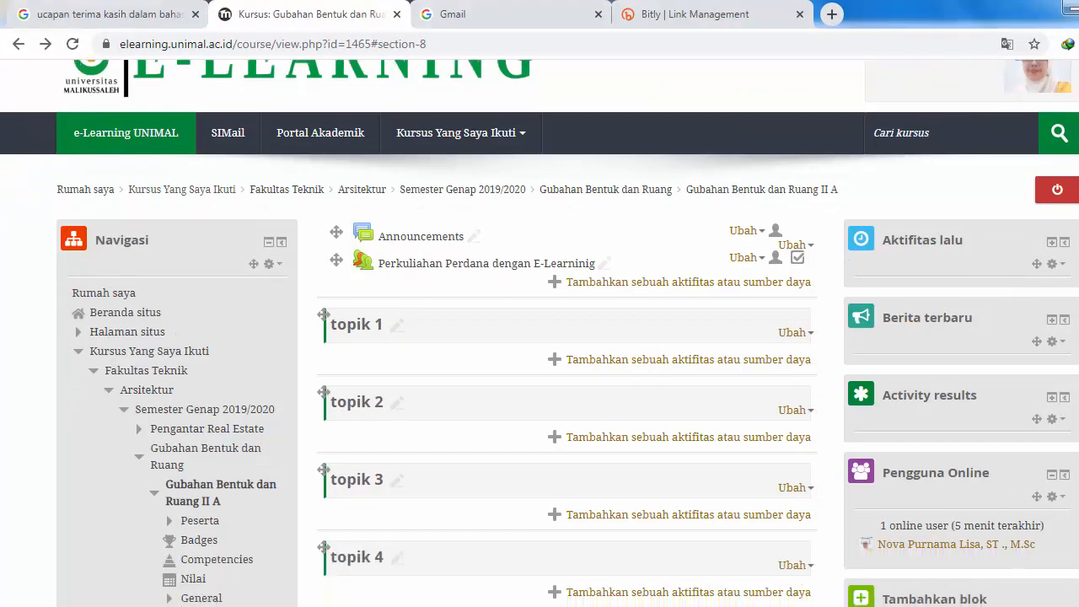
pyautogui.scroll(-5, 540, 337)
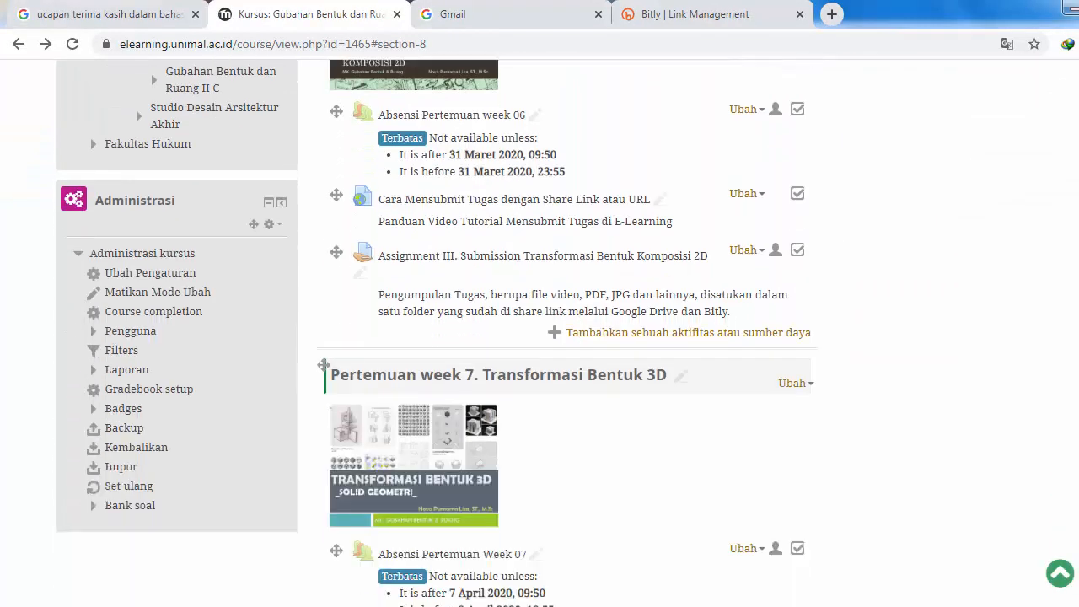
pyautogui.scroll(-3, 690, 325)
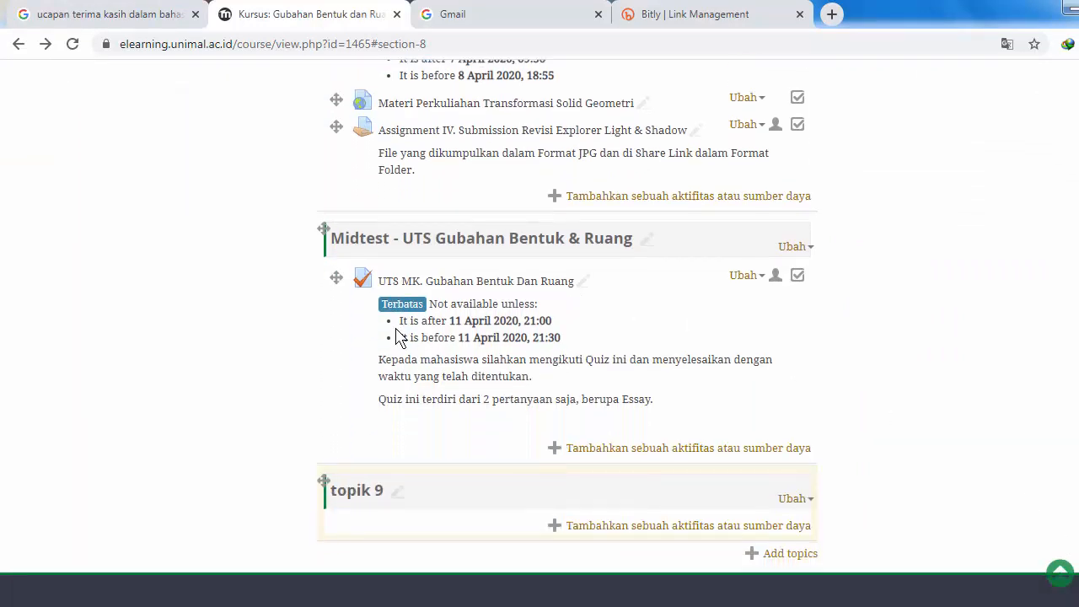
pyautogui.click(504, 286)
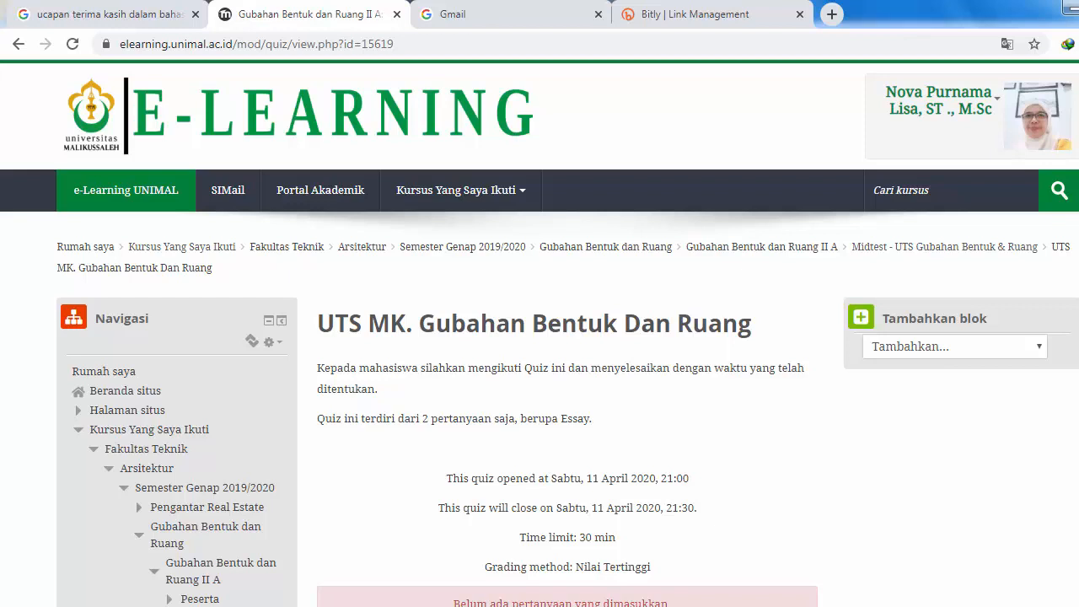
pyautogui.scroll(-2, 960, 163)
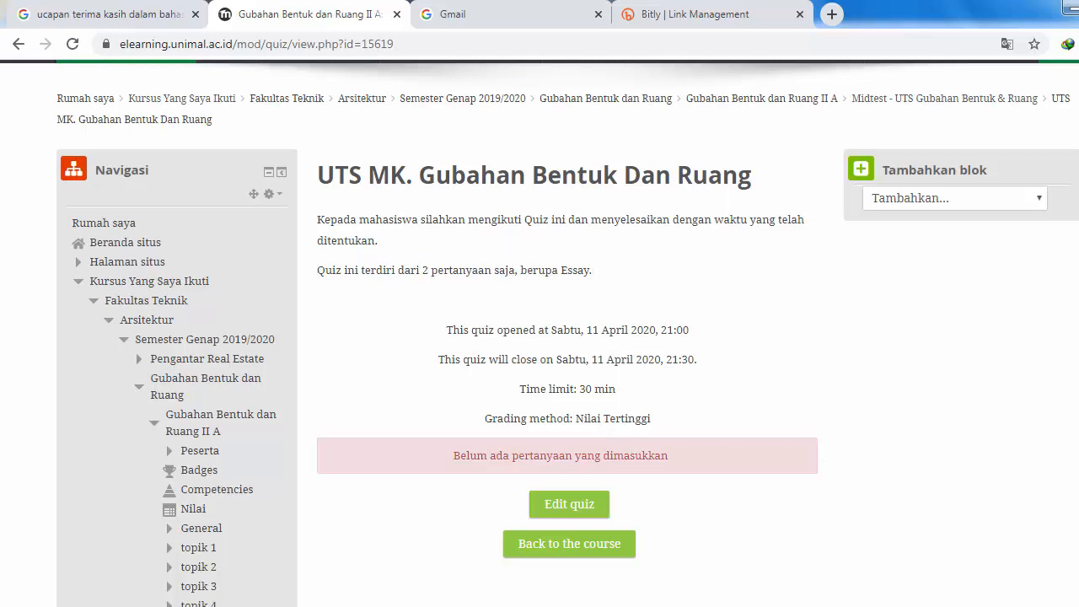
pyautogui.scroll(-2, 540, 338)
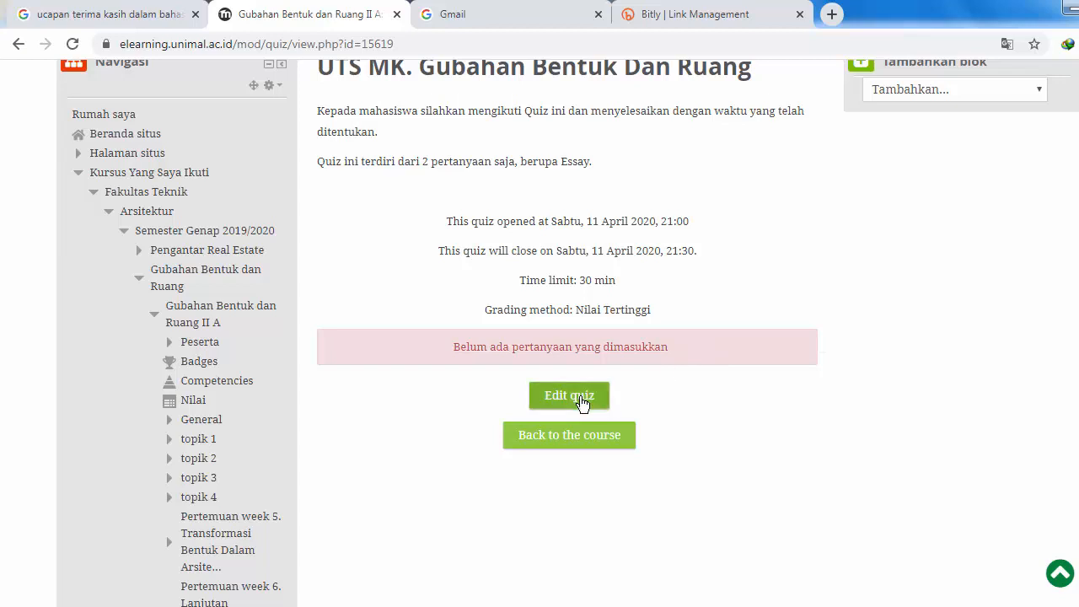
pyautogui.click(581, 401)
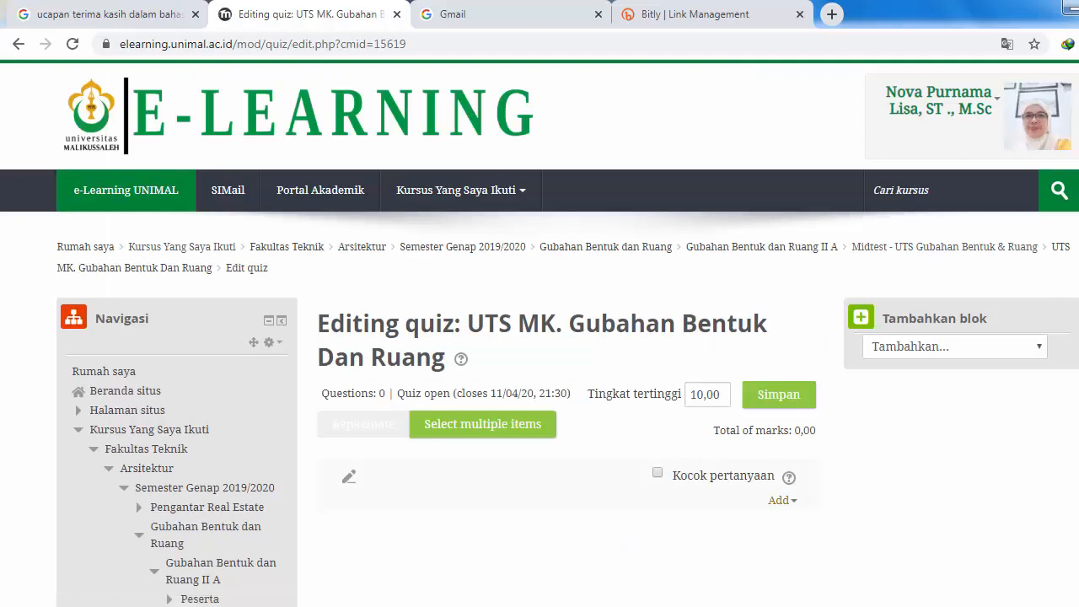
# Add a new question of type Essay to the quiz.
pyautogui.scroll(-1, 851, 284)
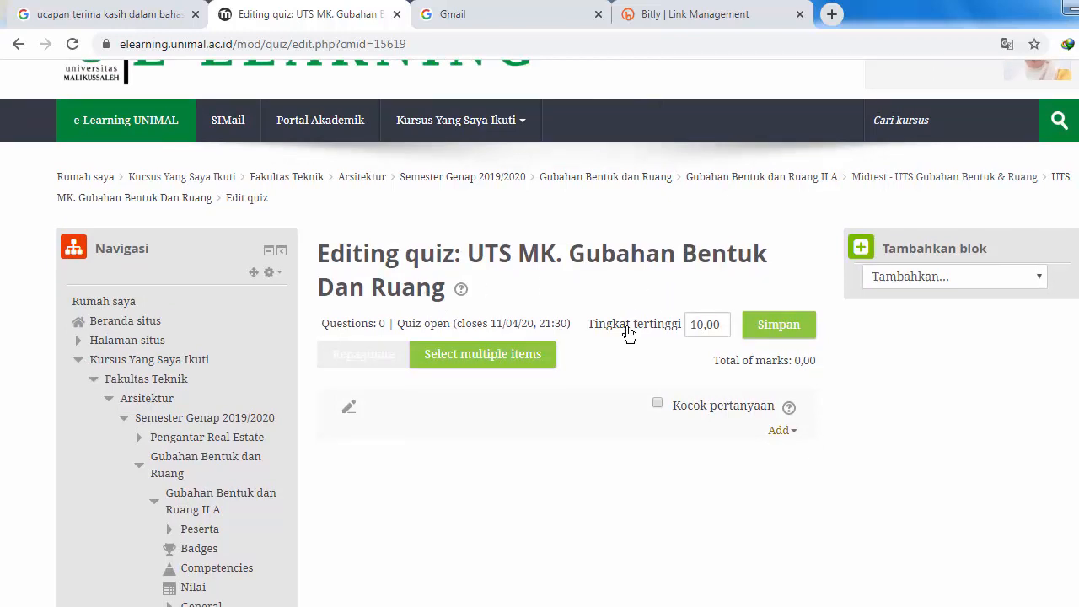
pyautogui.click(781, 432)
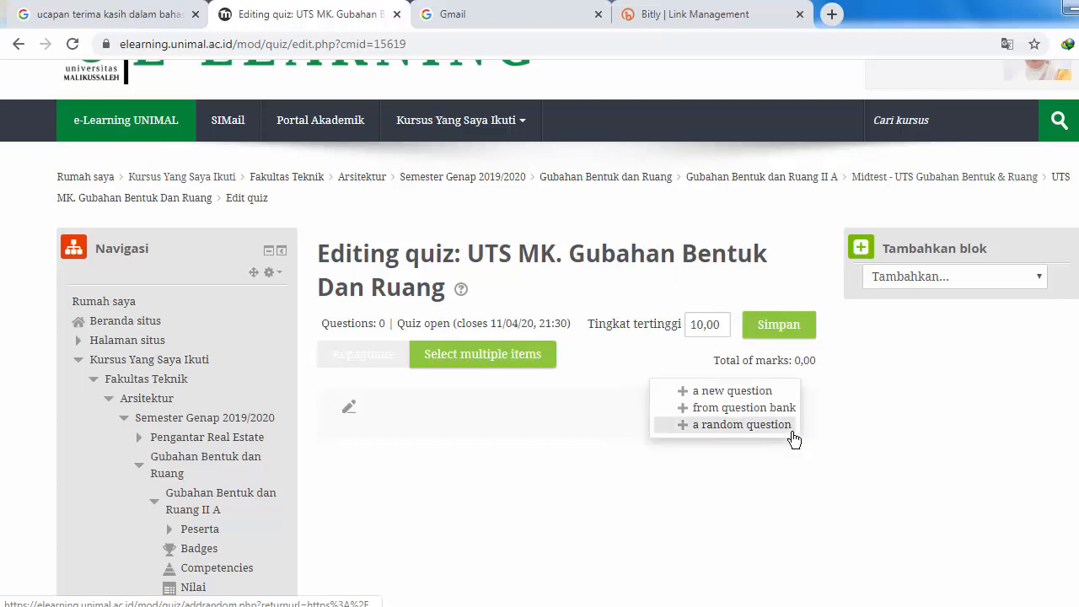
pyautogui.click(748, 398)
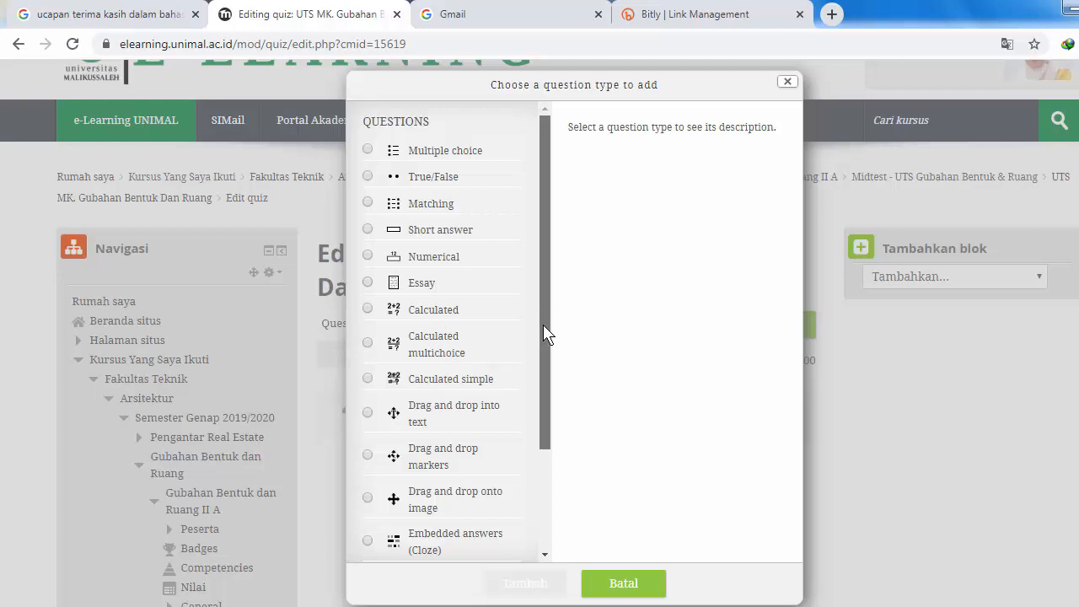
pyautogui.moveTo(544, 334); pyautogui.dragTo(547, 441)
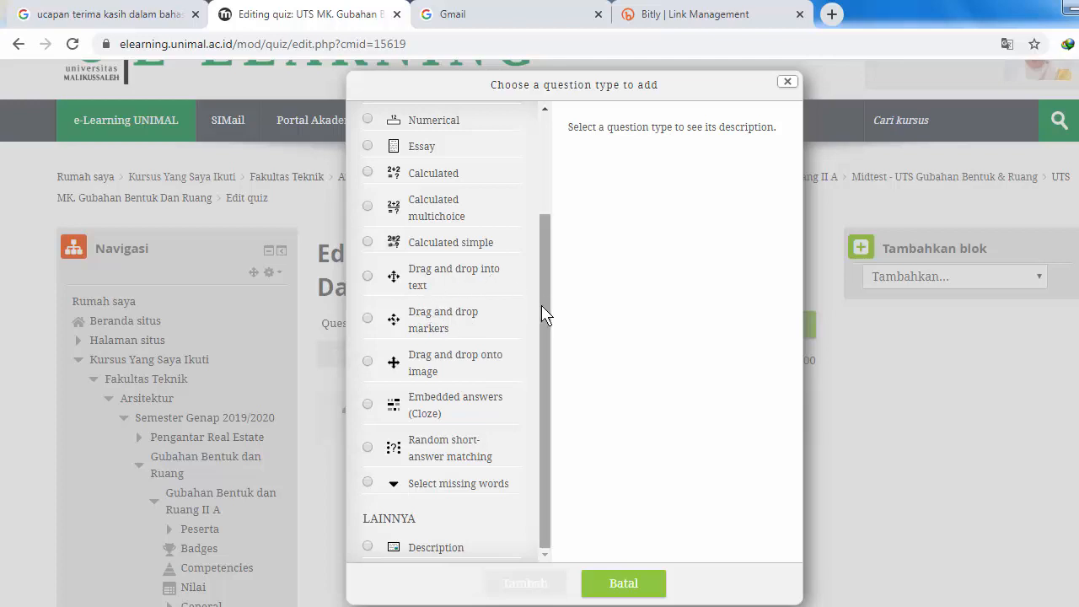
pyautogui.moveTo(543, 320); pyautogui.dragTo(569, 144)
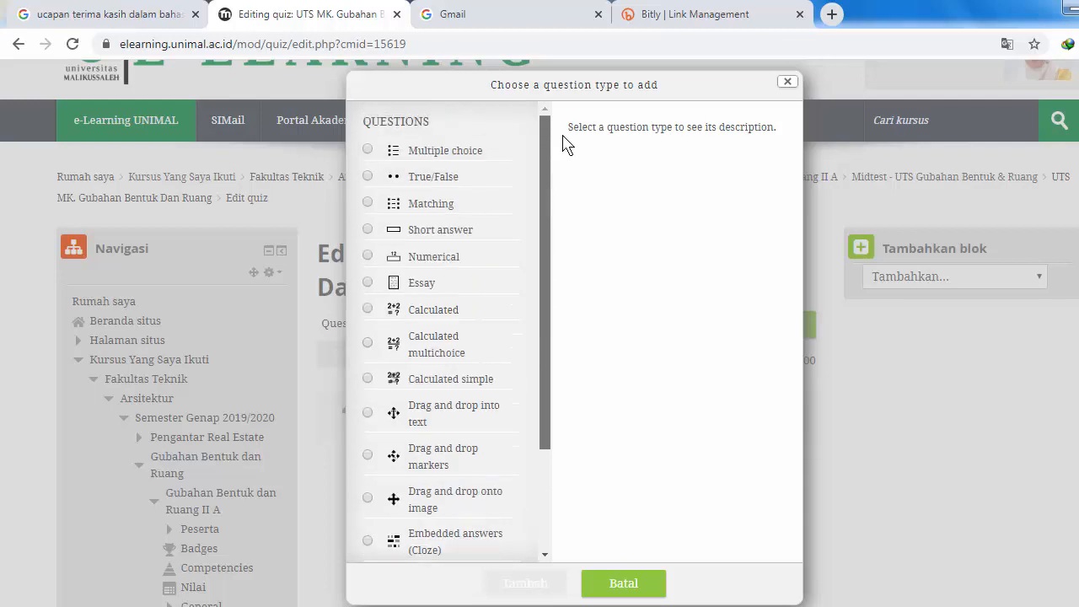
pyautogui.click(423, 291)
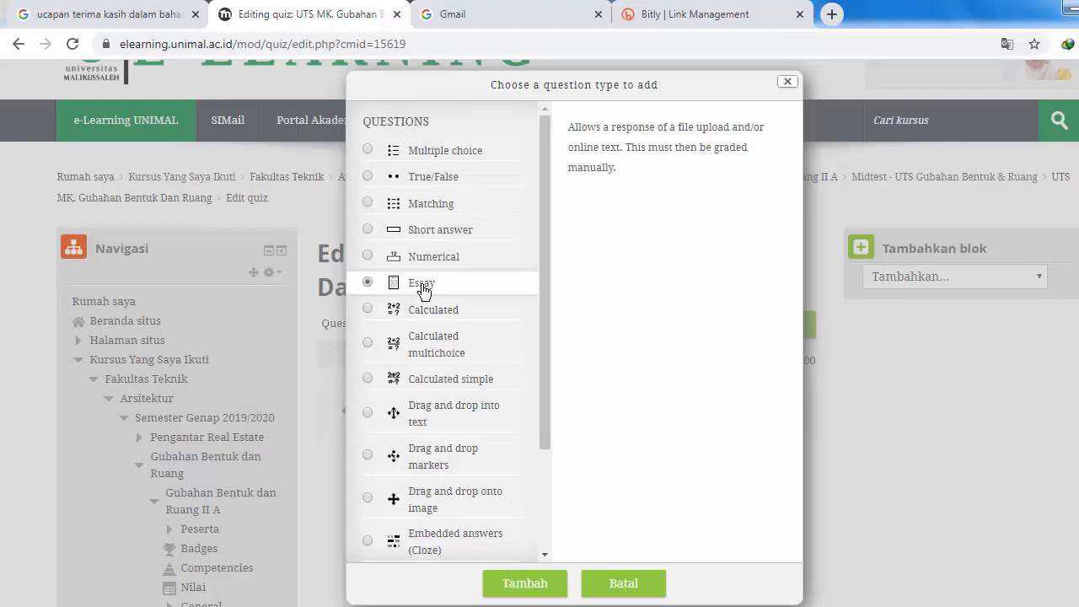
pyautogui.click(524, 583)
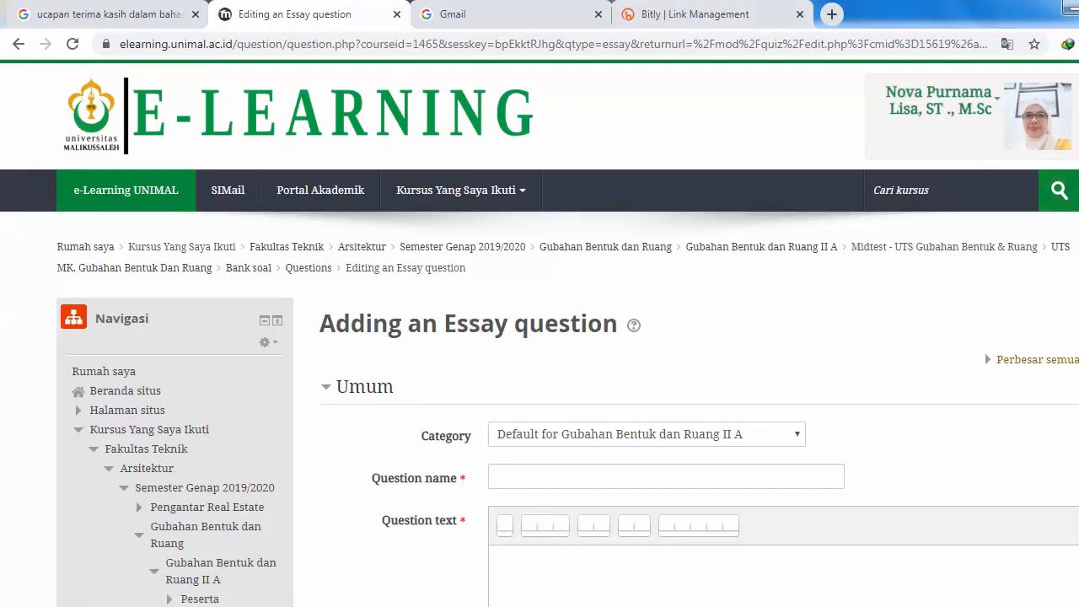
# Name the essay question "1. Jelaskan Prinsip Transformasi yang Anda gunakan pada Project 3".
pyautogui.scroll(-1, 540, 333)
pyautogui.scroll(-1, 539, 337)
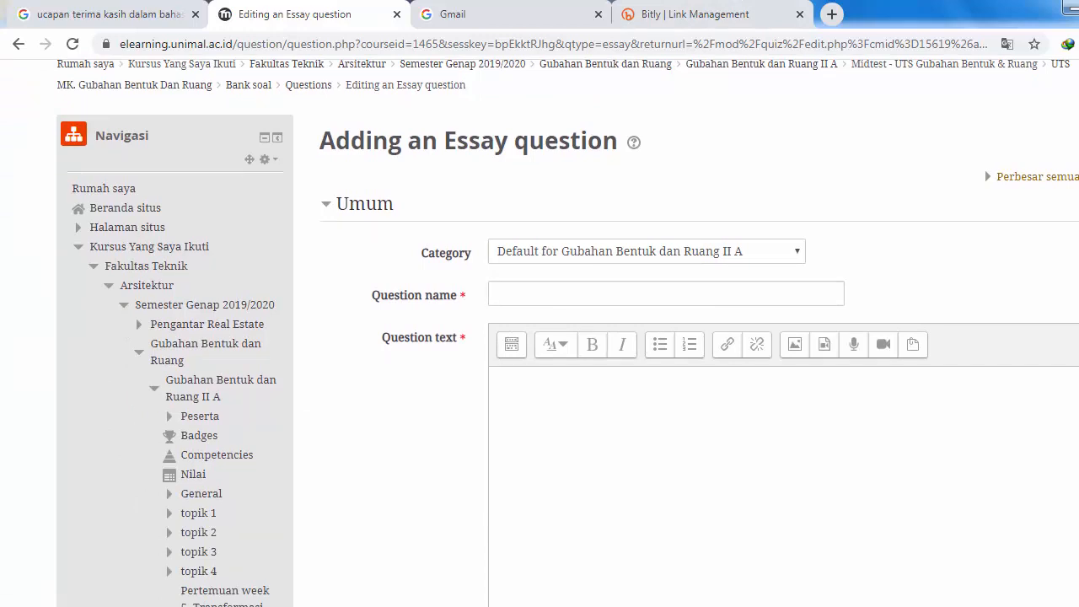
pyautogui.click(659, 291)
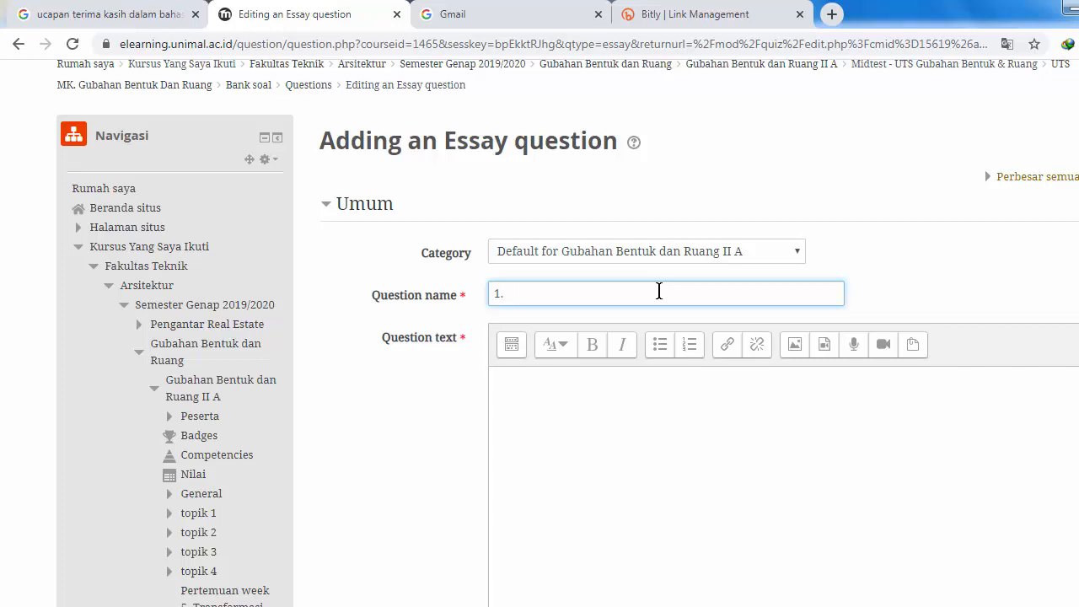
pyautogui.write('jELASKAN')
pyautogui.press('BackSpace')
pyautogui.press('BackSpace')
pyautogui.press('BackSpace')
pyautogui.press('BackSpace')
pyautogui.press('BackSpace')
pyautogui.press('BackSpace')
pyautogui.press('BackSpace')
pyautogui.press('BackSpace')
pyautogui.press('BackSpace')
pyautogui.press('BackSpace')
pyautogui.press('BackSpace')
pyautogui.write('1. Jelaskan Prinsip')
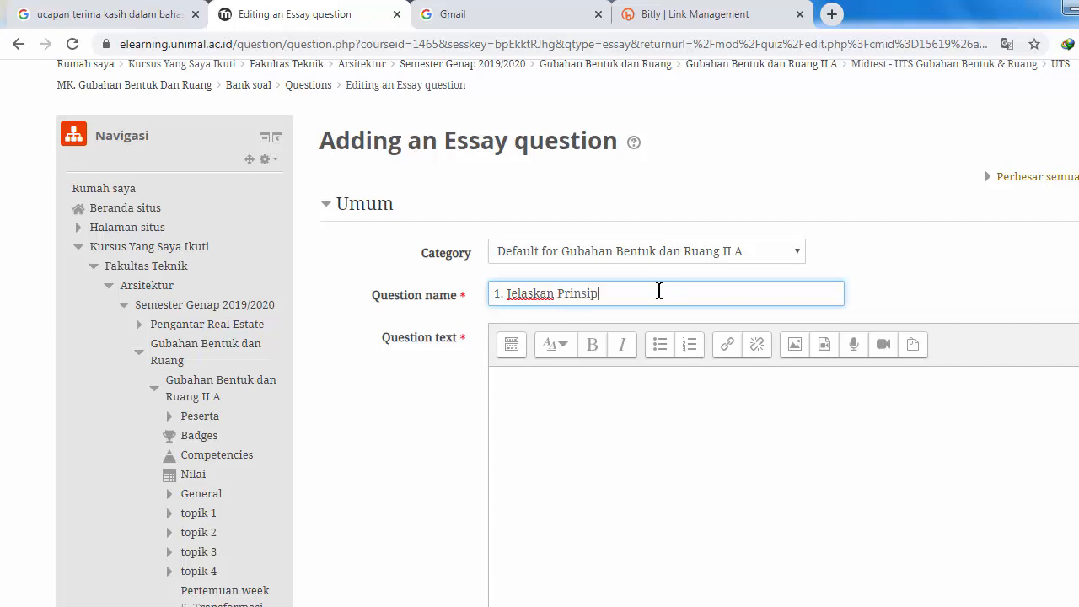
pyautogui.write(' Transformasi yang Anda')
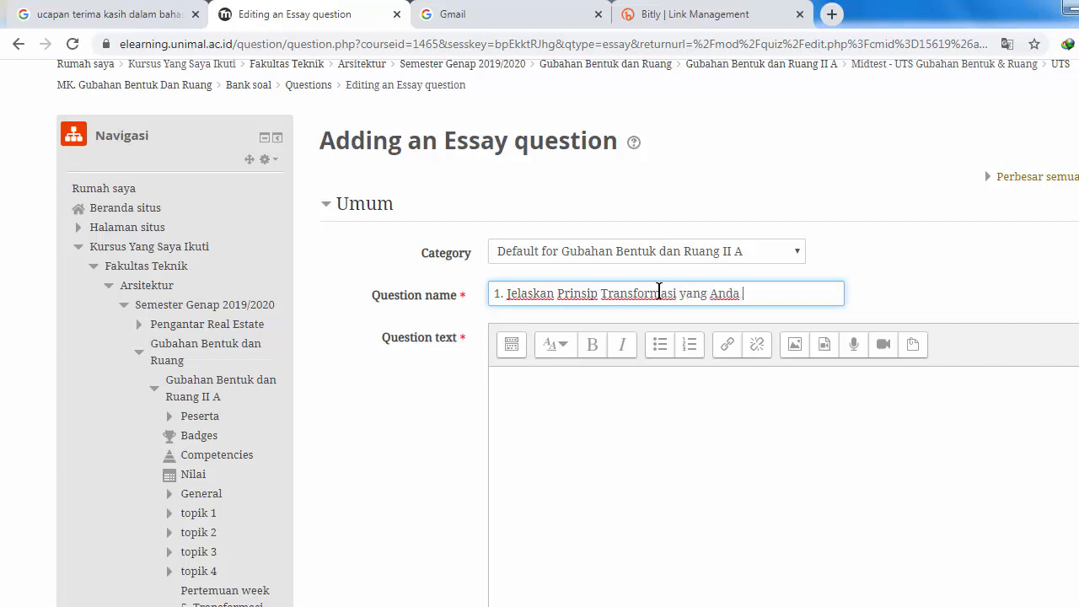
pyautogui.write(' Gsd')
pyautogui.press('BackSpace')
pyautogui.press('BackSpace')
pyautogui.write('gunakan pada ')
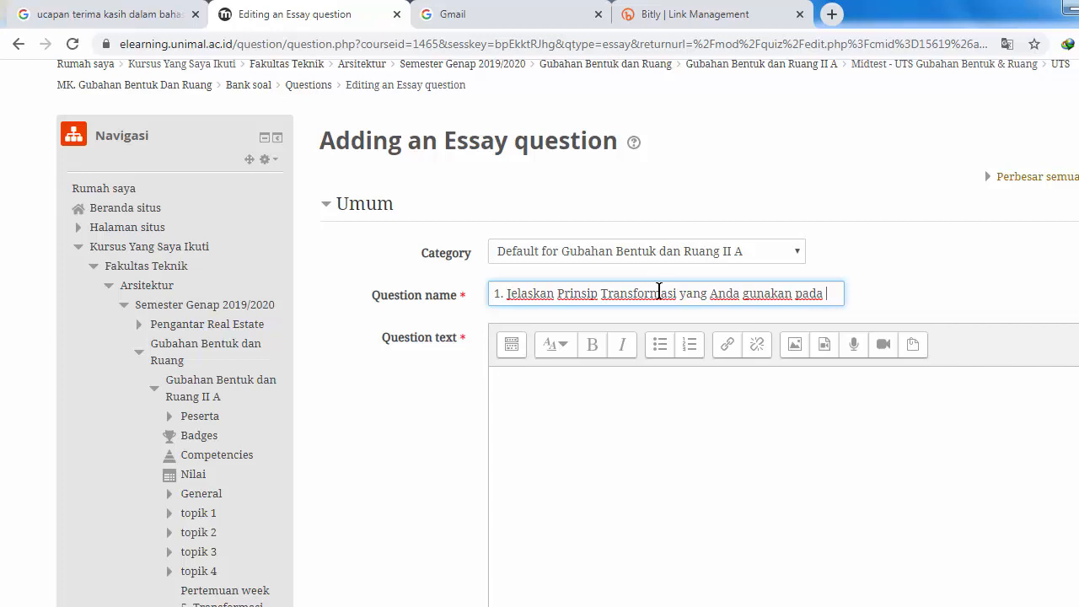
pyautogui.write('p')
pyautogui.press('BackSpace')
pyautogui.write('Projec')
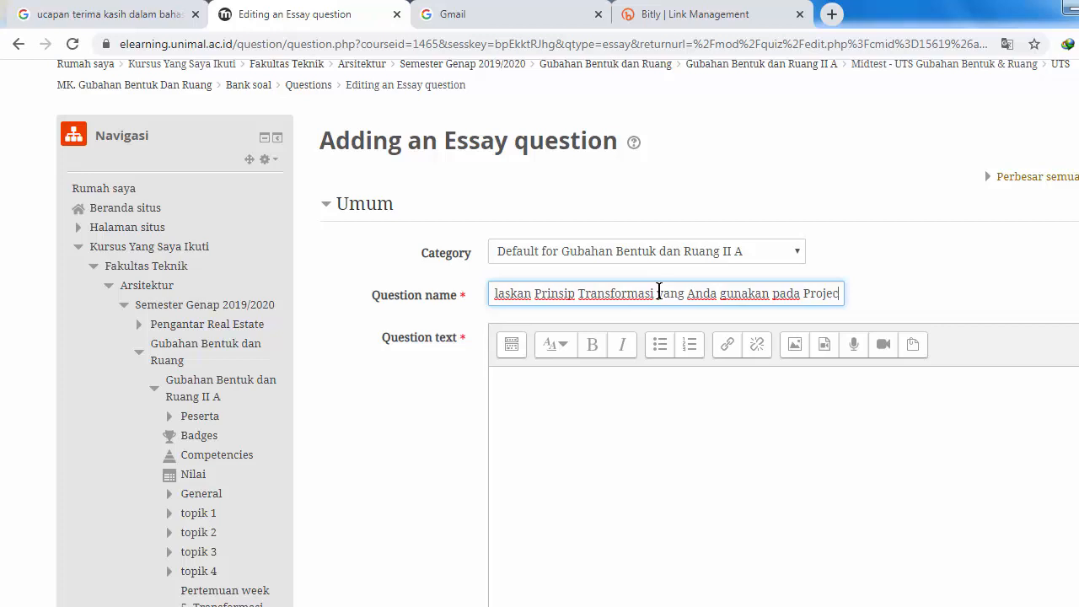
pyautogui.write('t 3')
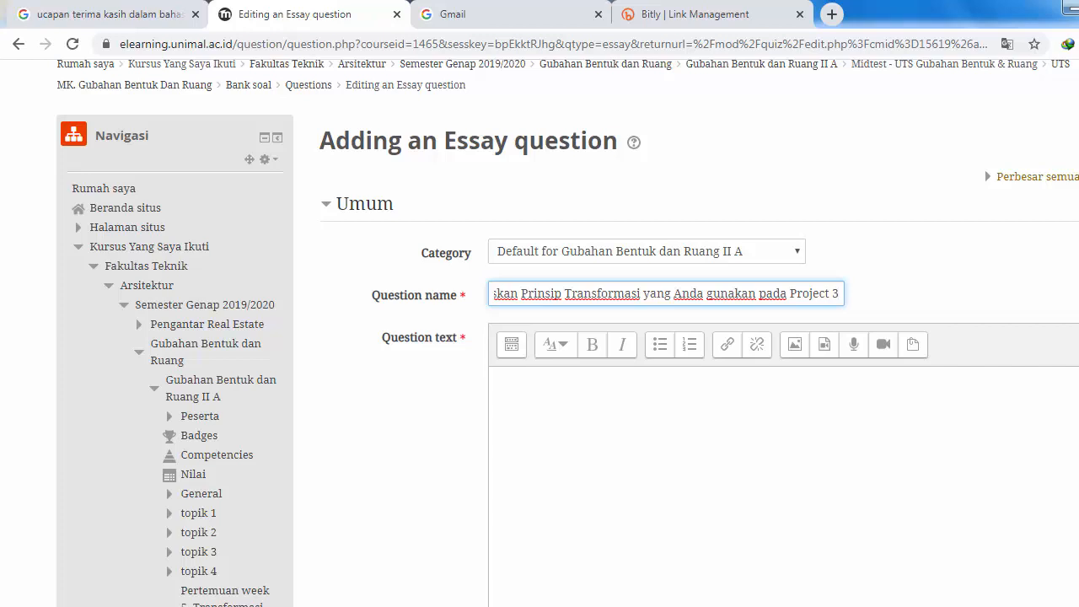
# Enter "Uraikan Prinsip Transformasi desain yang digunakan secara holistik sesuai tahapannya." as the first numbered item of the question text.
pyautogui.scroll(-2, 519, 265)
pyautogui.click(518, 266)
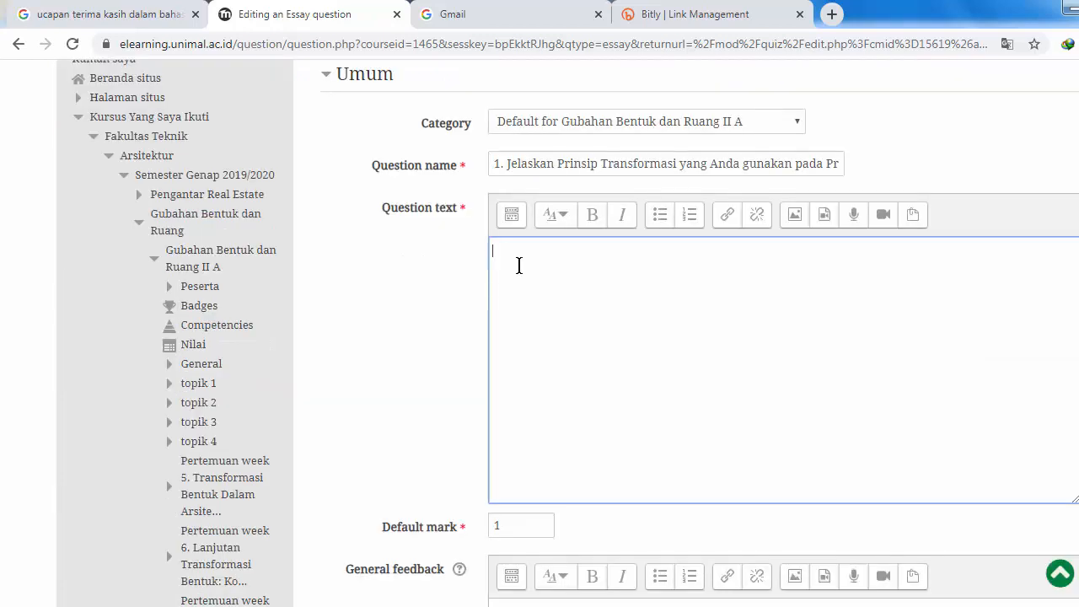
pyautogui.write('1.')
pyautogui.write('Uraikan Pri')
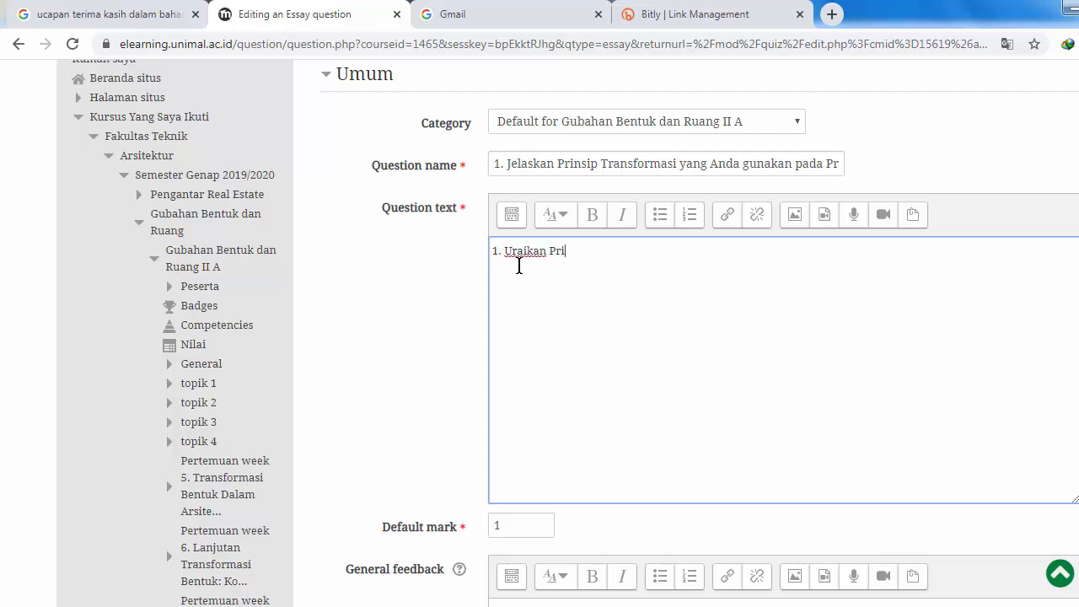
pyautogui.write('nsip')
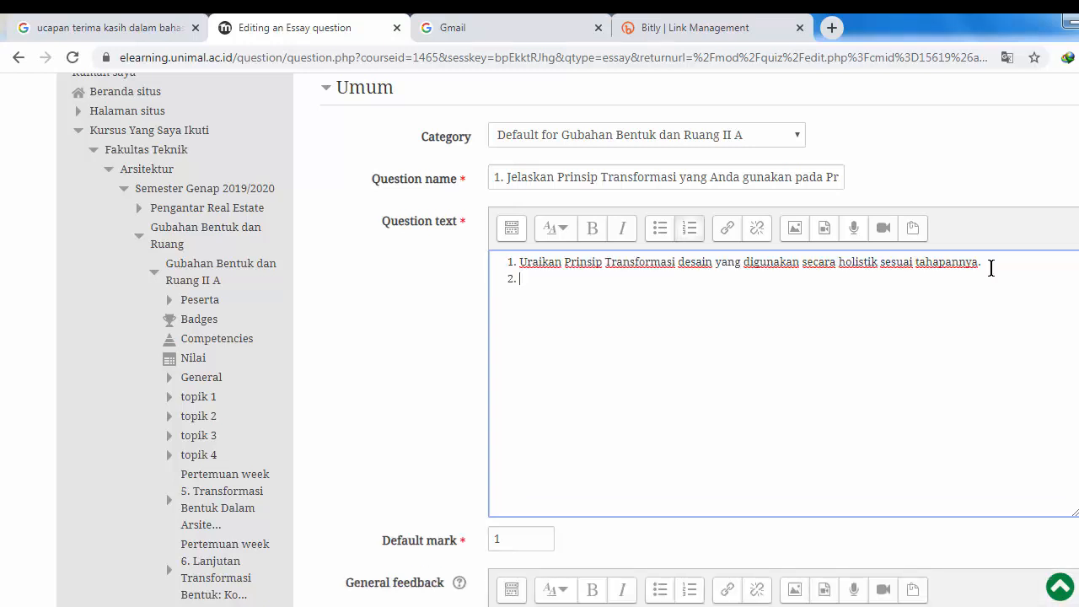
# Add "Bagaimana tahapan Transformasi yang diterapkan" as the second numbered item of the question text.
pyautogui.write('J')
pyautogui.press('BackSpace')
pyautogui.write('Bagaimana')
pyautogui.write('p')
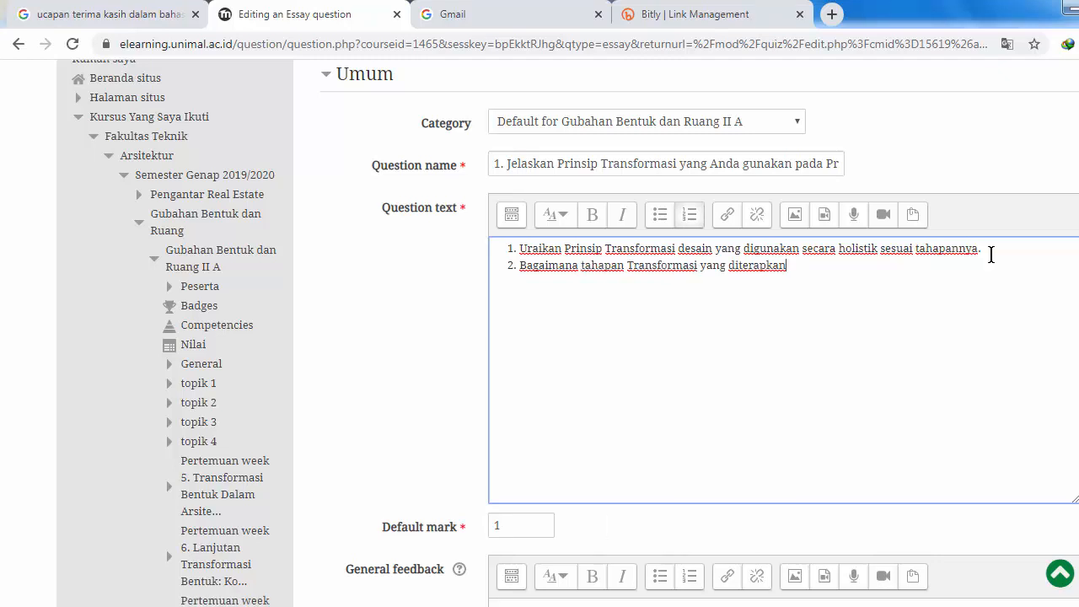
pyautogui.scroll(-2, 573, 332)
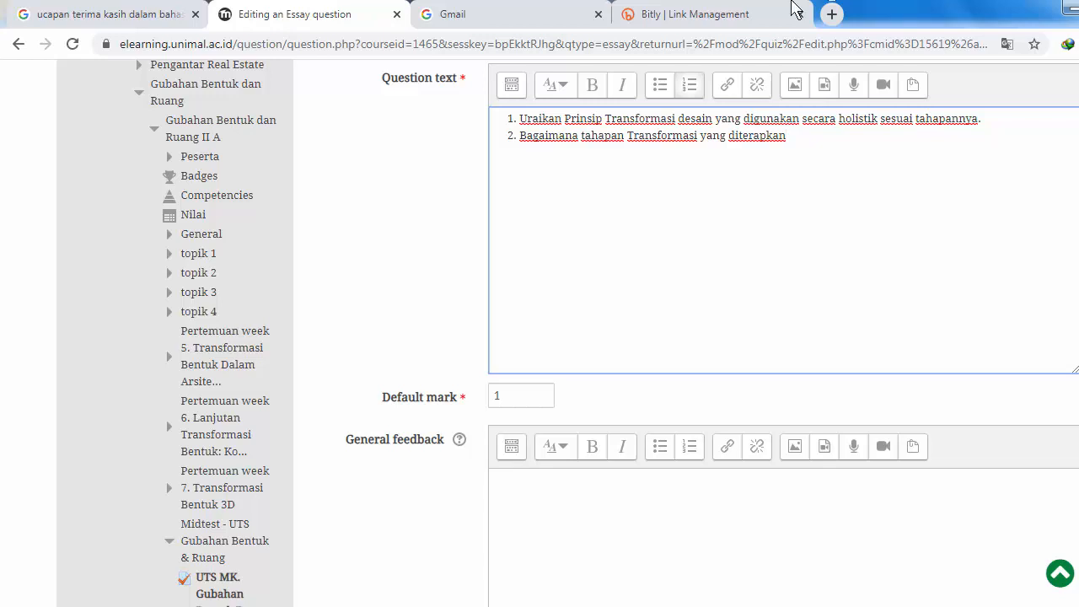
pyautogui.scroll(-2, 686, 338)
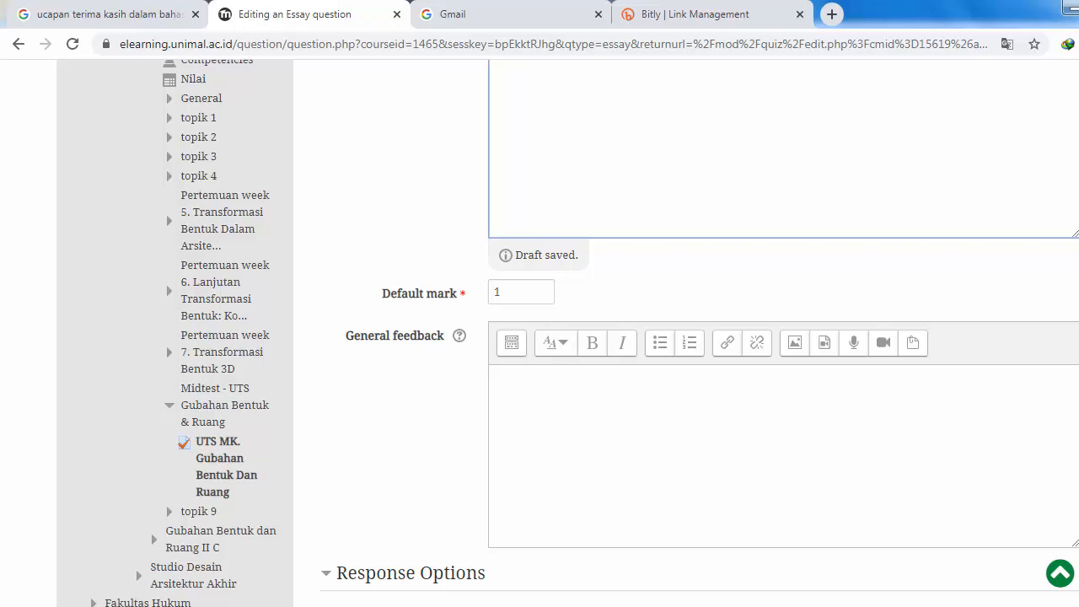
# Save the first essay question with its existing mark and response options, and continue editing it.
pyautogui.scroll(-1, 686, 338)
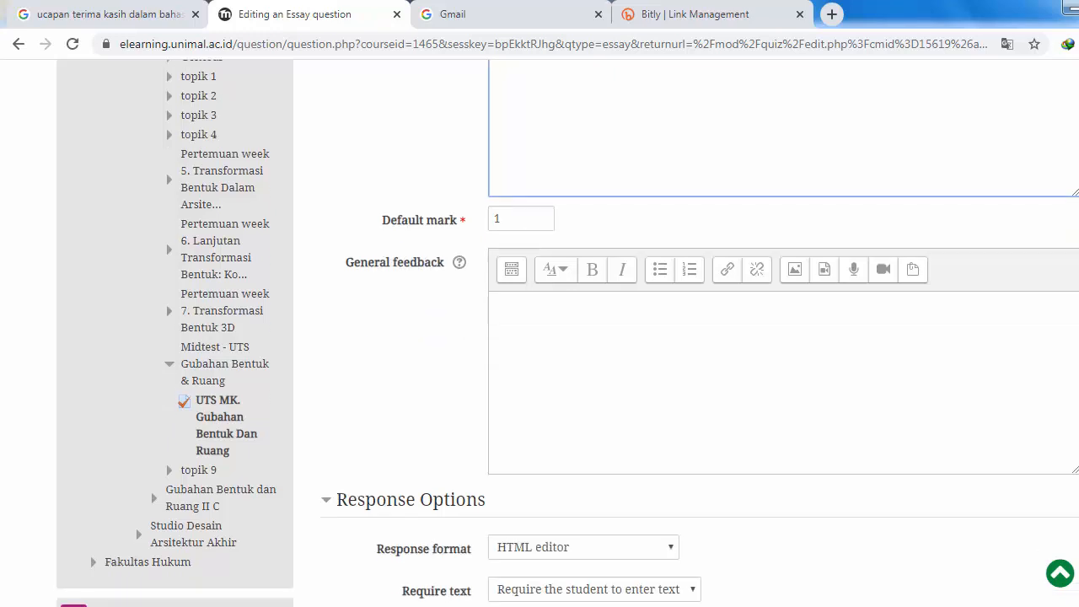
pyautogui.scroll(-3, 686, 337)
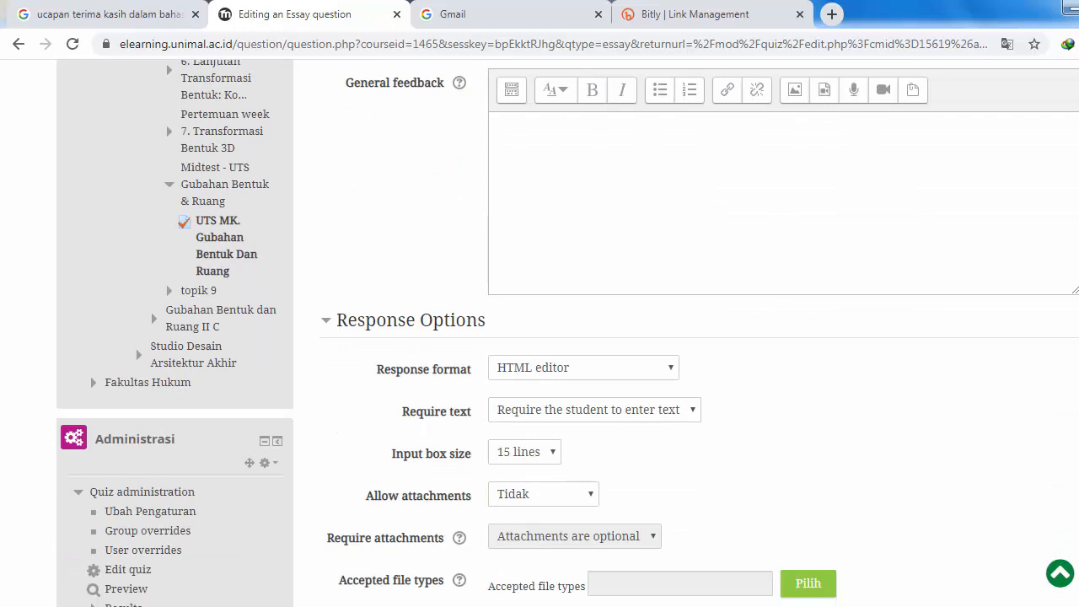
pyautogui.scroll(-2, 687, 337)
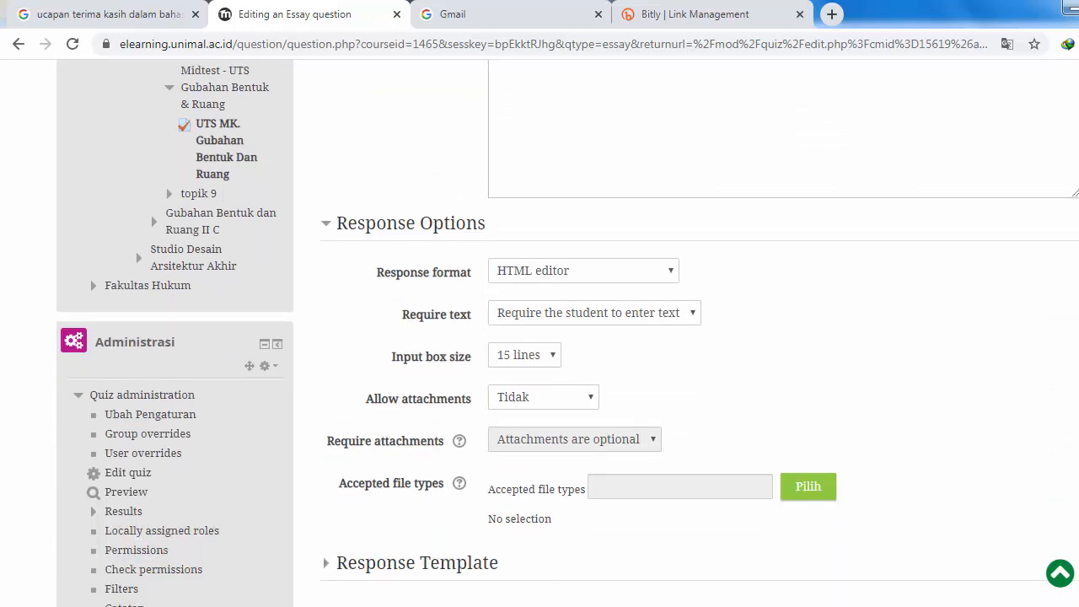
pyautogui.scroll(-1, 687, 337)
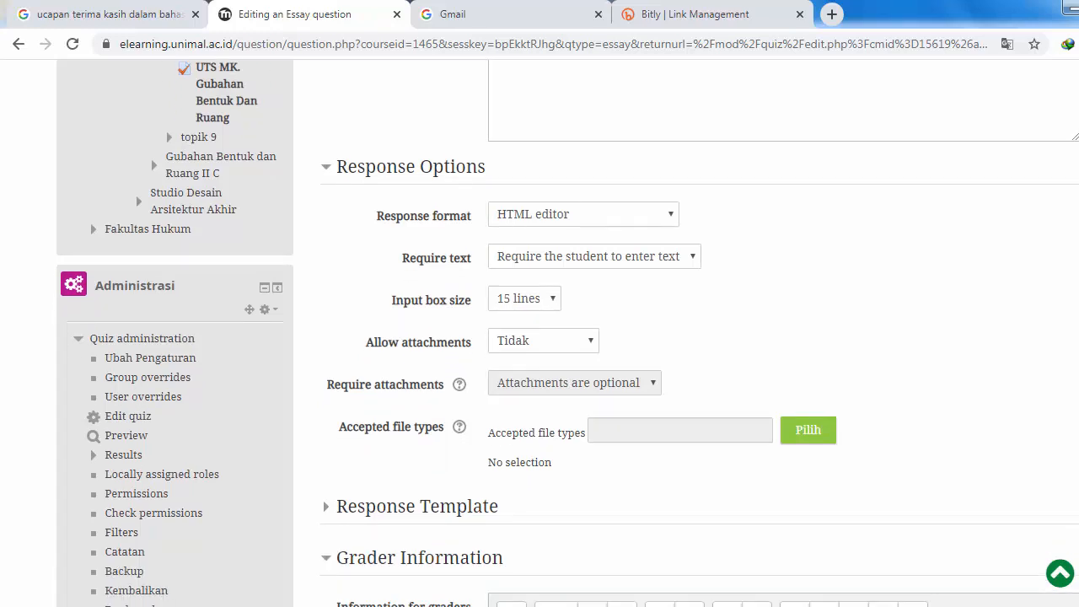
pyautogui.scroll(-1, 667, 345)
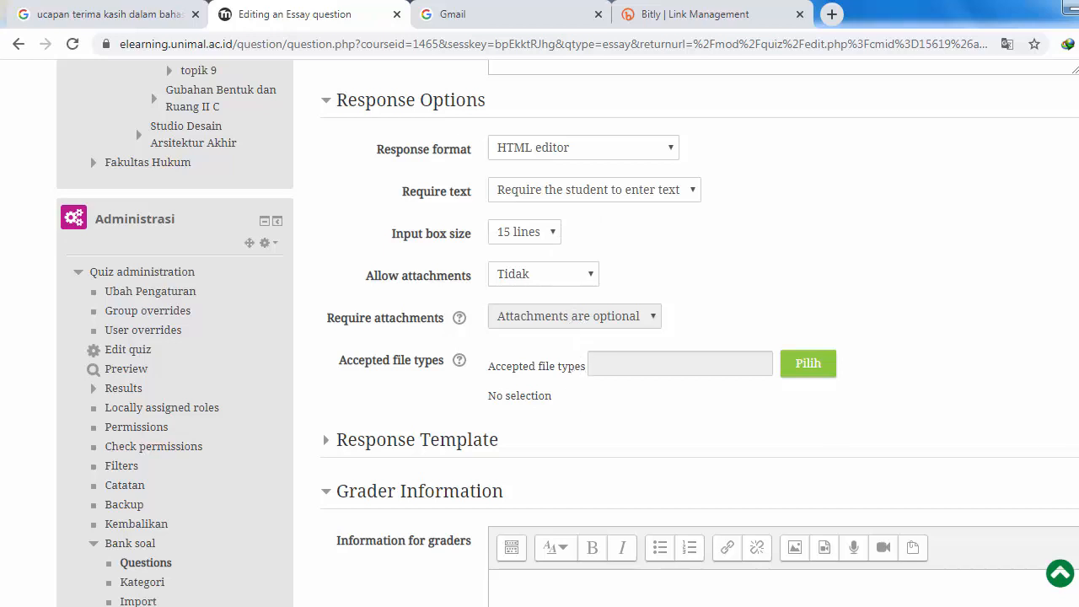
pyautogui.scroll(-5, 567, 333)
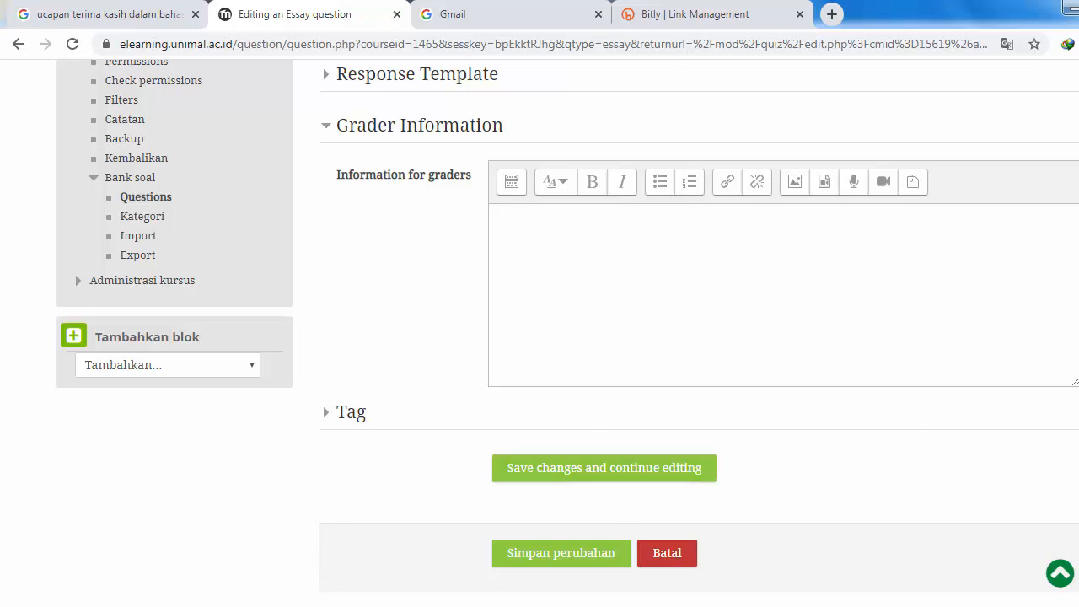
pyautogui.scroll(4, 568, 333)
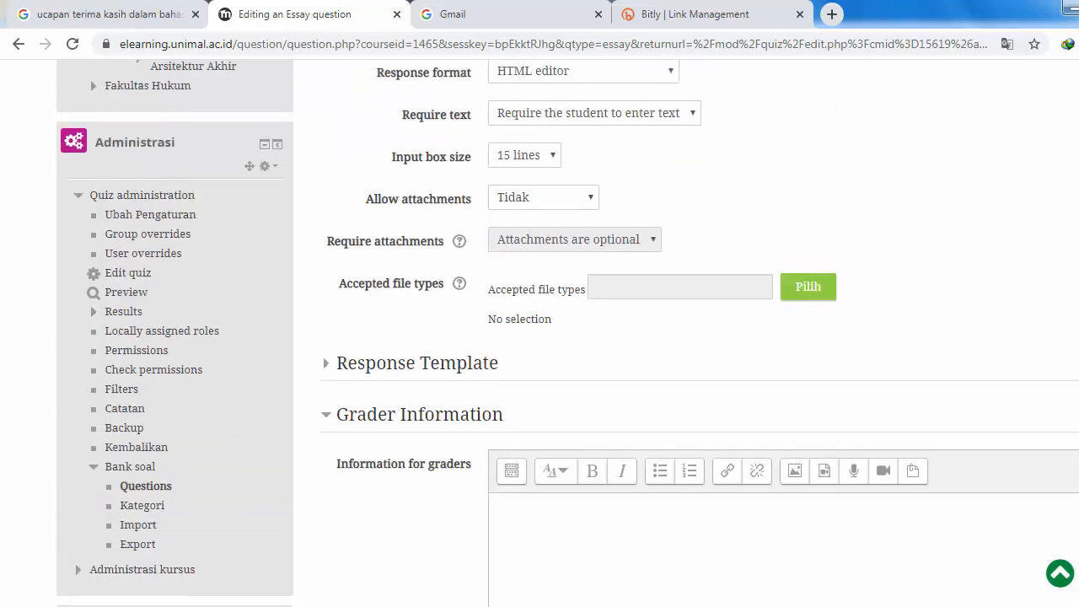
pyautogui.scroll(-6, 717, 379)
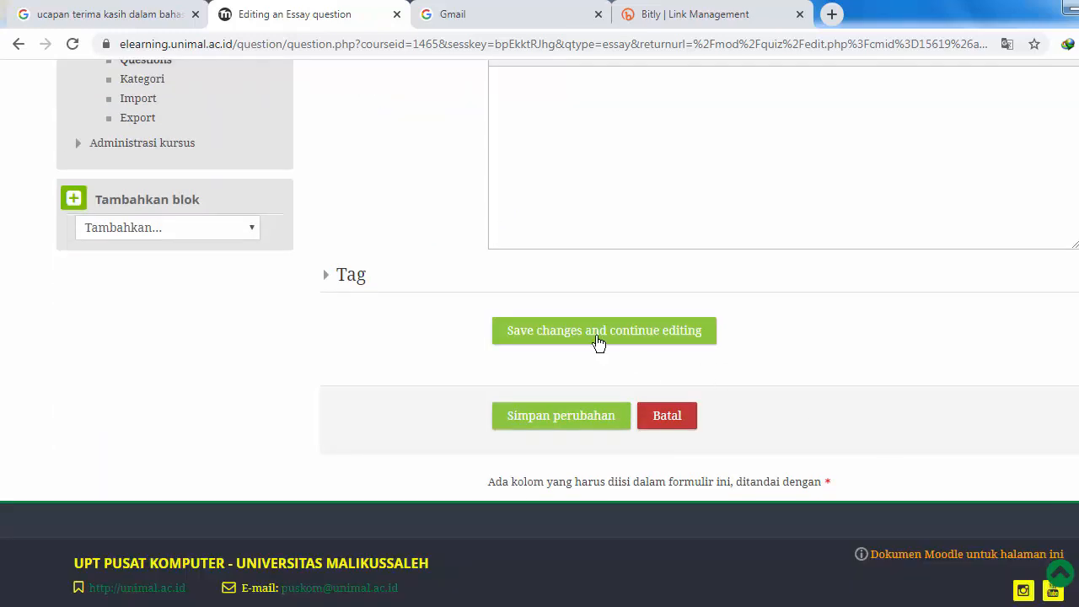
pyautogui.click(598, 339)
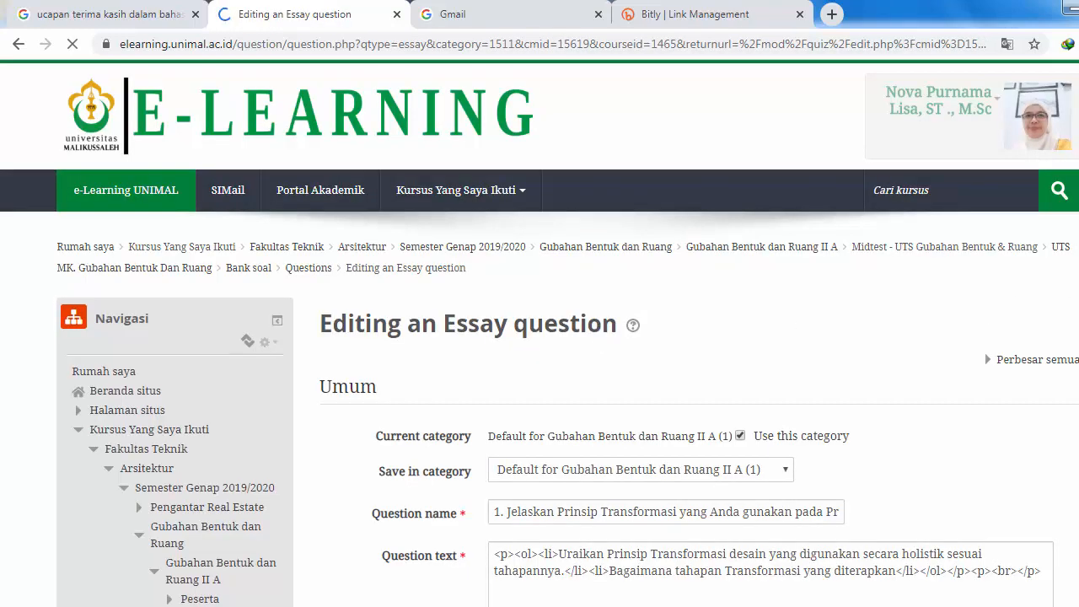
# Check the saved essay question's text, then save the question and return to the quiz's question list.
pyautogui.scroll(-5, 786, 323)
pyautogui.scroll(-20, 786, 324)
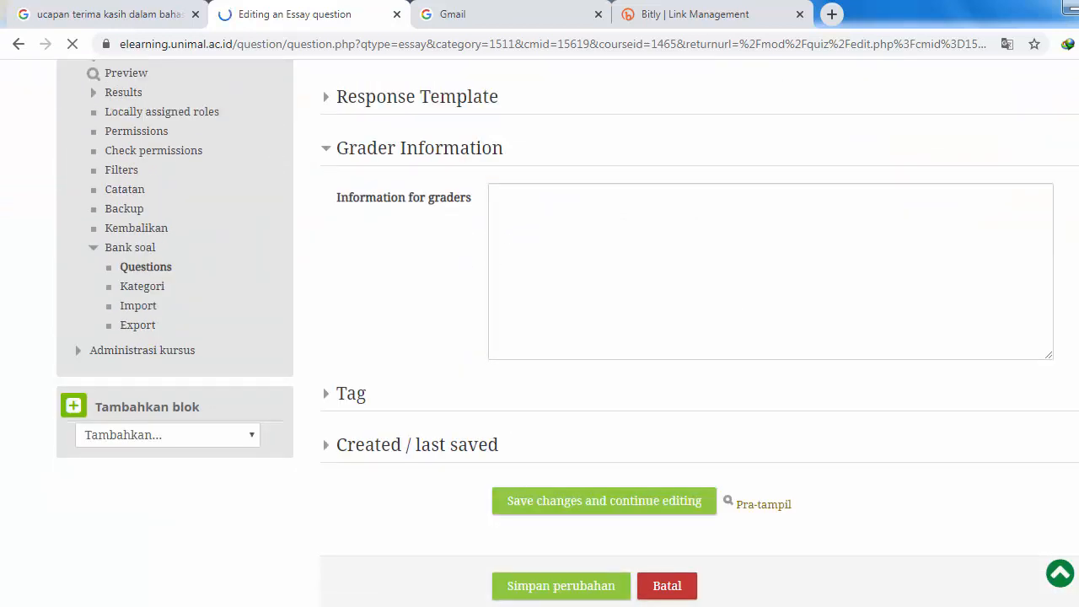
pyautogui.scroll(-3, 987, 574)
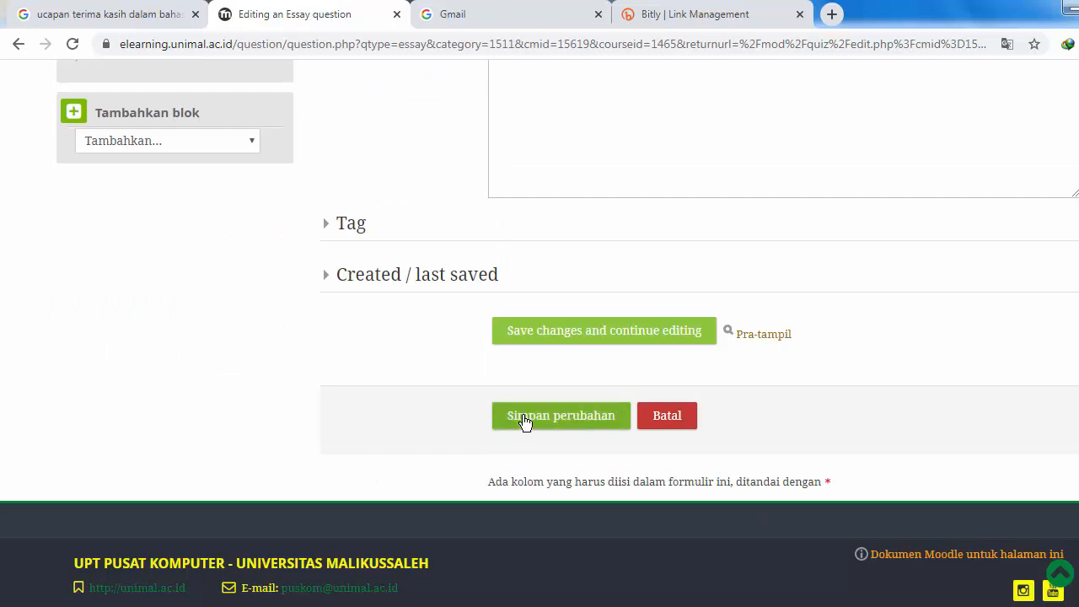
pyautogui.scroll(15, 700, 333)
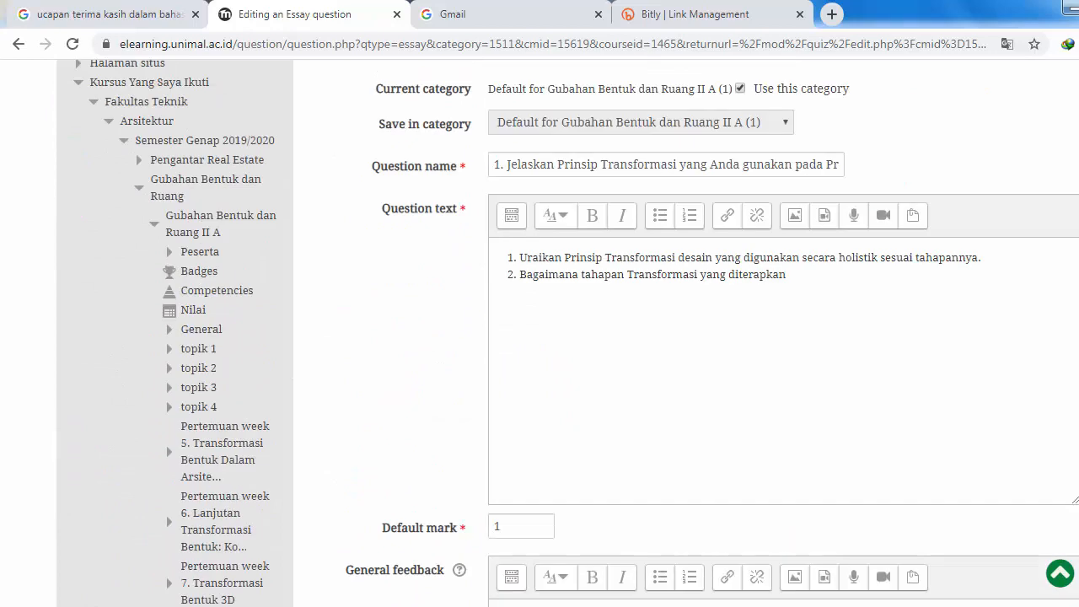
pyautogui.scroll(-15, 547, 426)
pyautogui.click(546, 417)
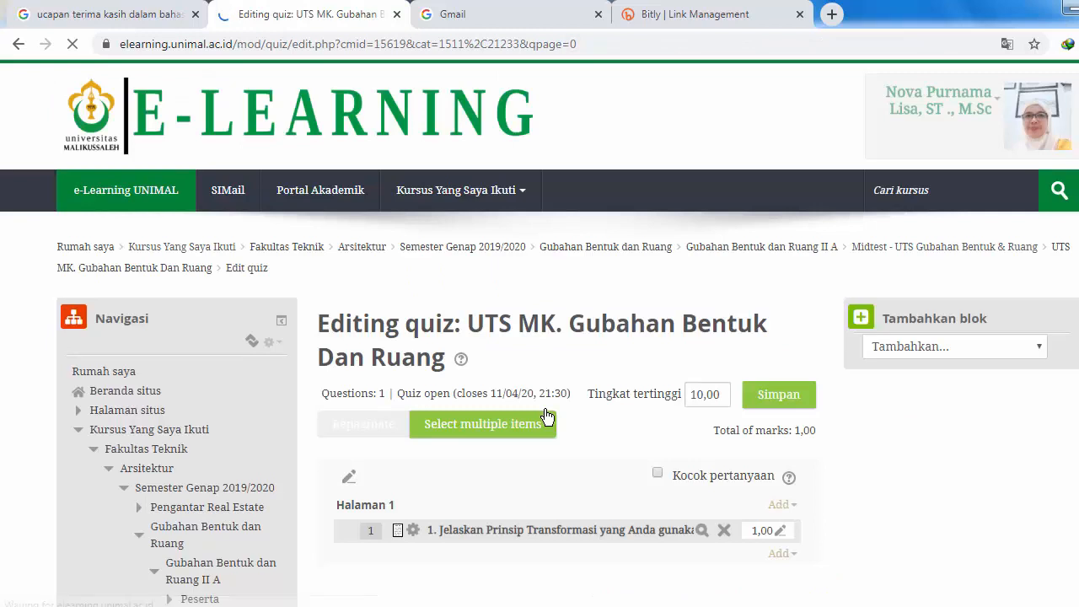
# Add another new question of type Essay after the first question in the quiz.
pyautogui.scroll(-3, 540, 337)
pyautogui.scroll(-2, 540, 334)
pyautogui.scroll(-1, 540, 337)
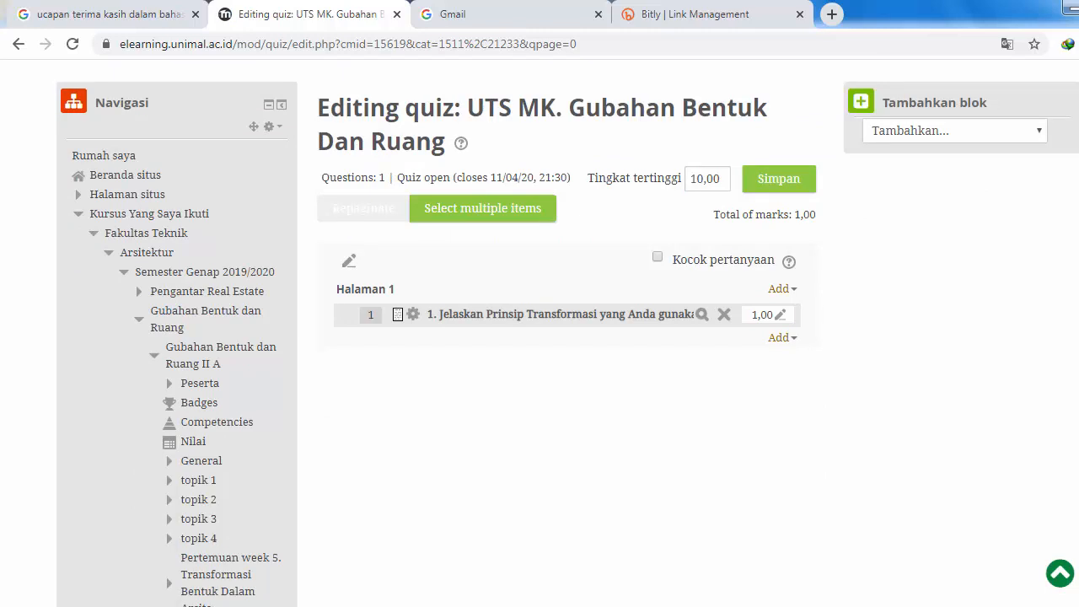
pyautogui.click(777, 340)
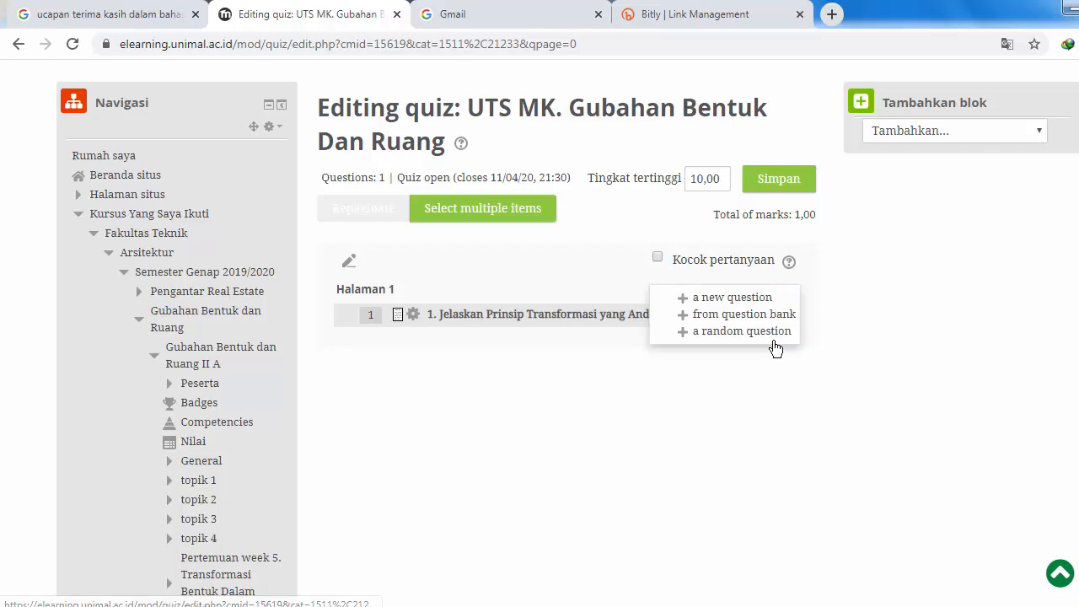
pyautogui.click(722, 305)
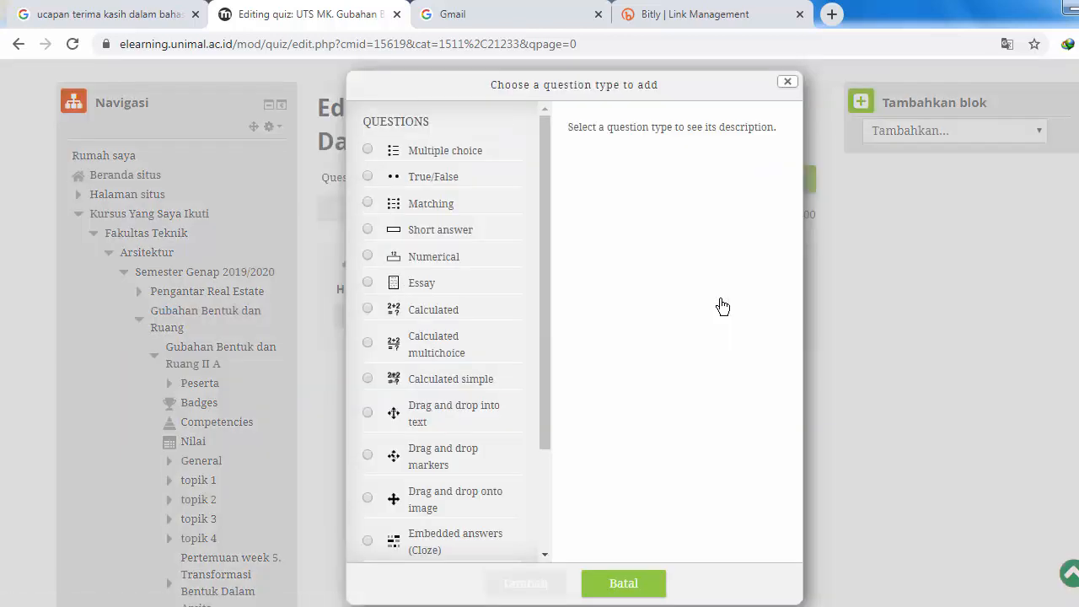
pyautogui.click(421, 293)
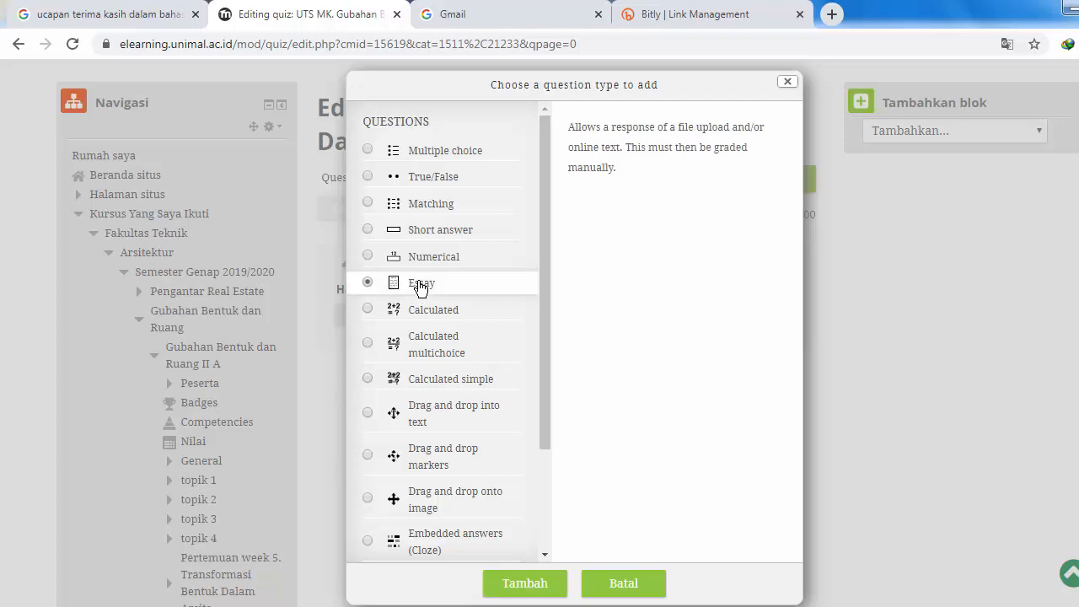
pyautogui.click(525, 584)
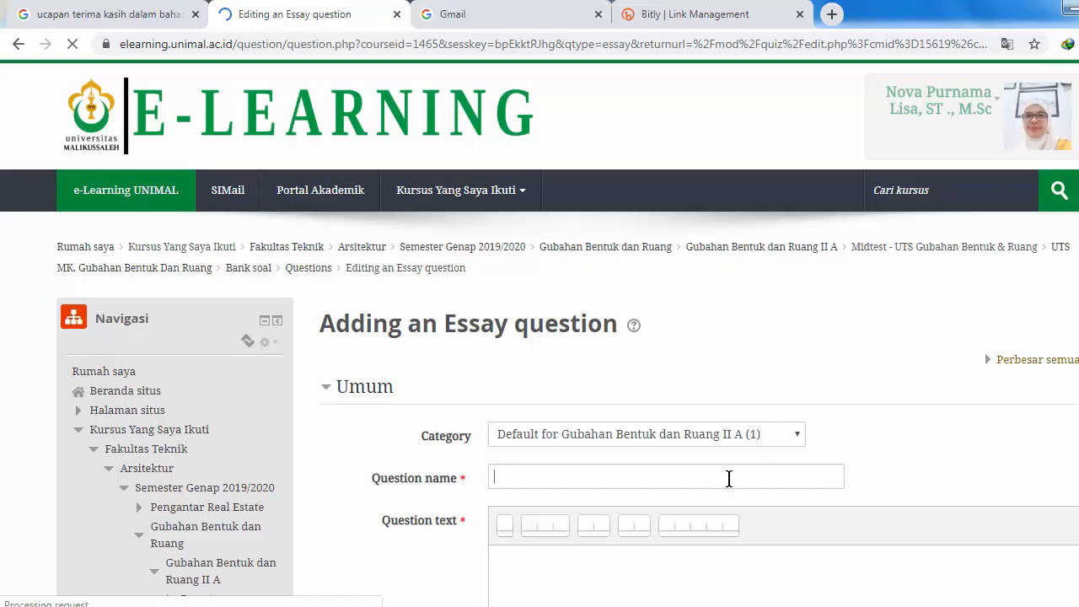
# Name the second essay question "2. Konsep Bentuk & Prinsip Desain".
pyautogui.click(730, 478)
pyautogui.write('2')
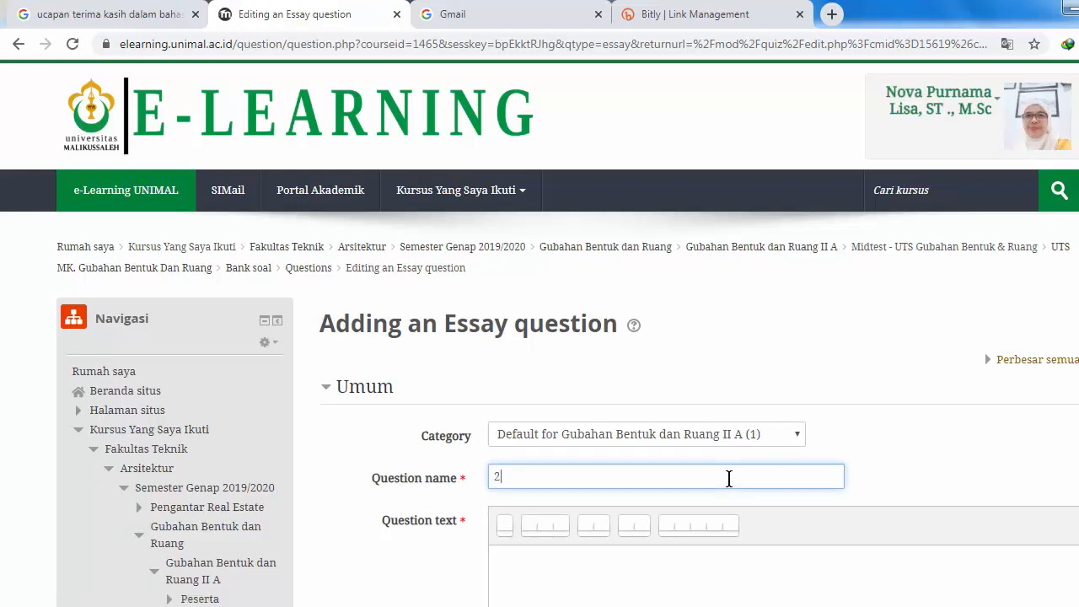
pyautogui.write('.')
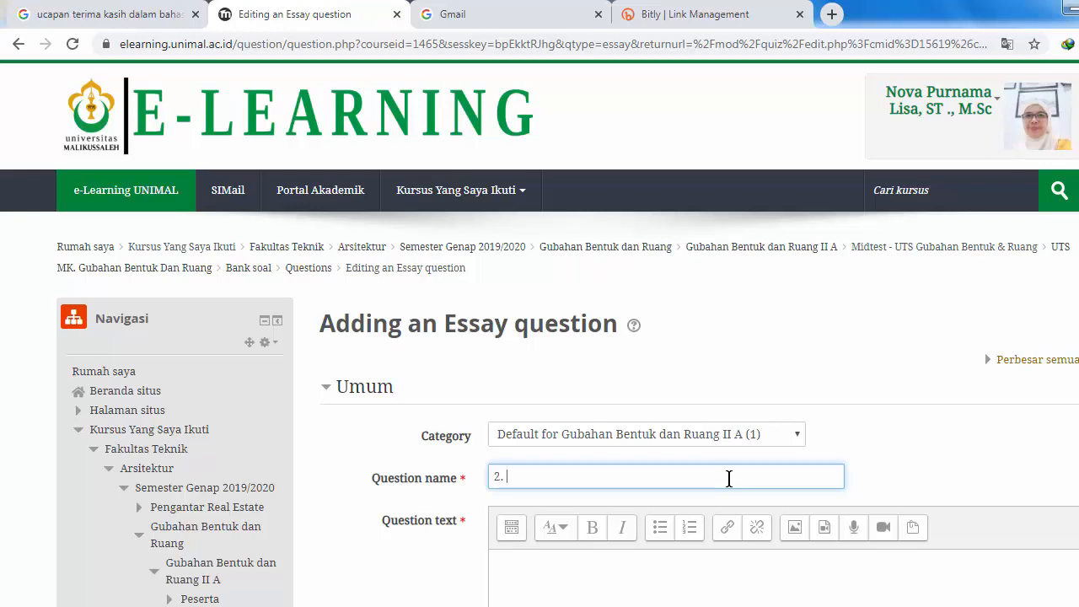
pyautogui.write('Konsep Bentuk & Pri')
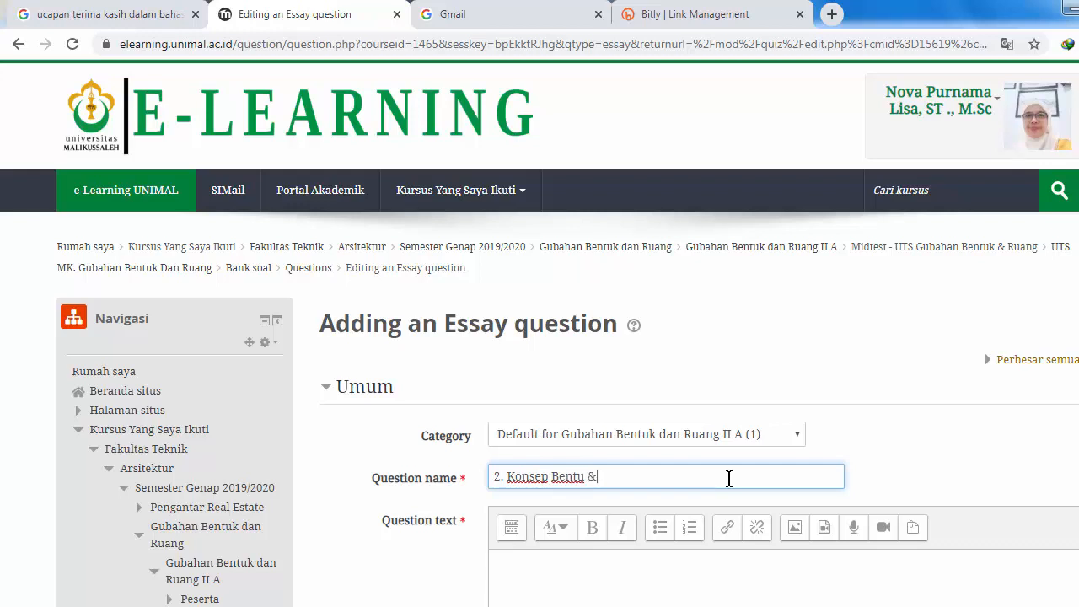
pyautogui.write('nsip Desain')
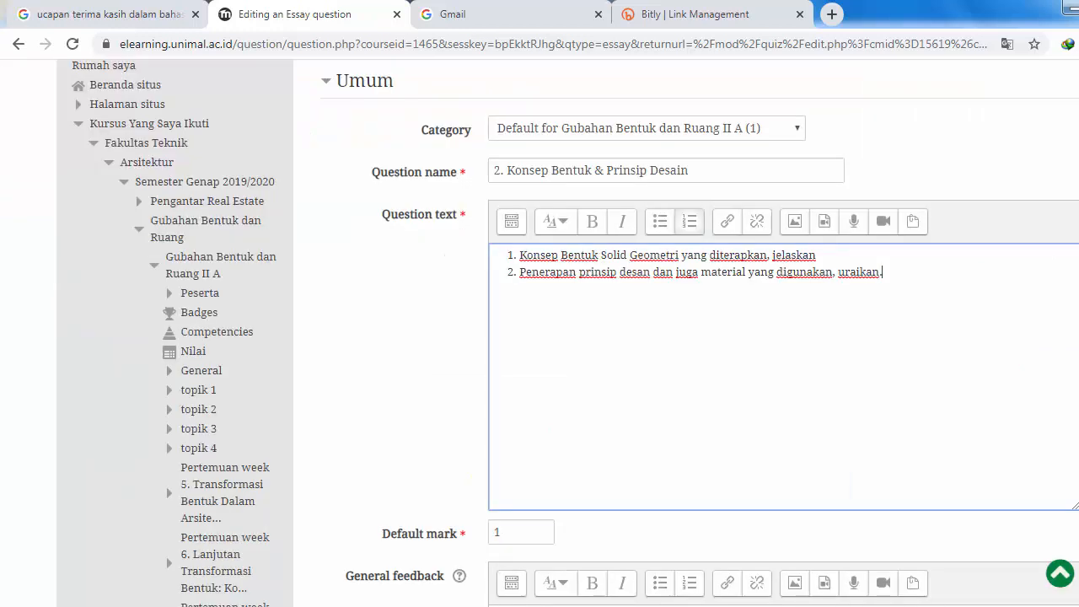
# Save the second essay question and return to the quiz's question list.
pyautogui.scroll(-3, 574, 338)
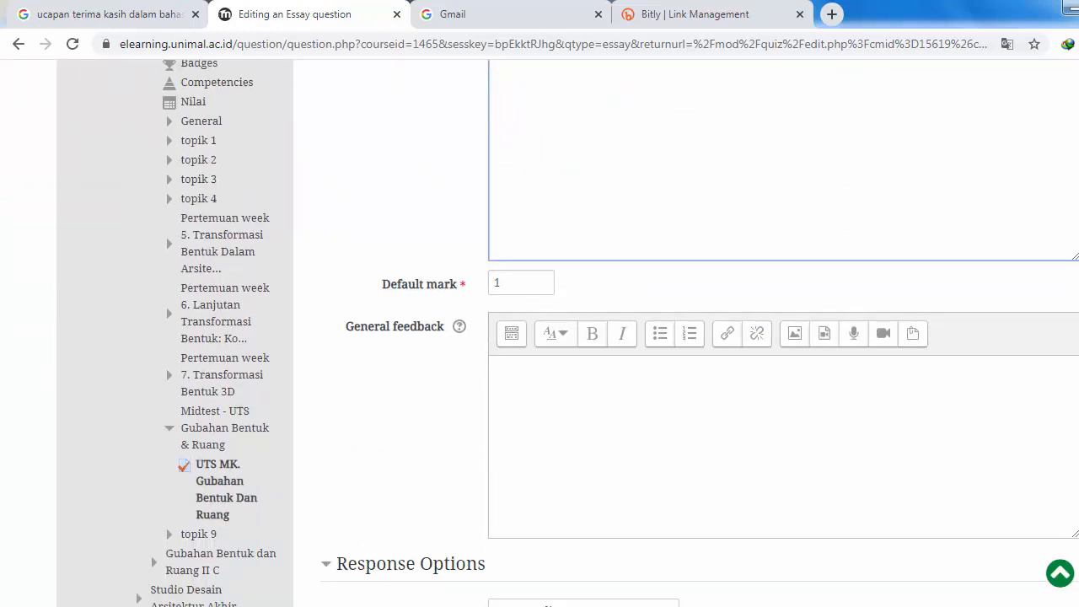
pyautogui.scroll(4, 607, 337)
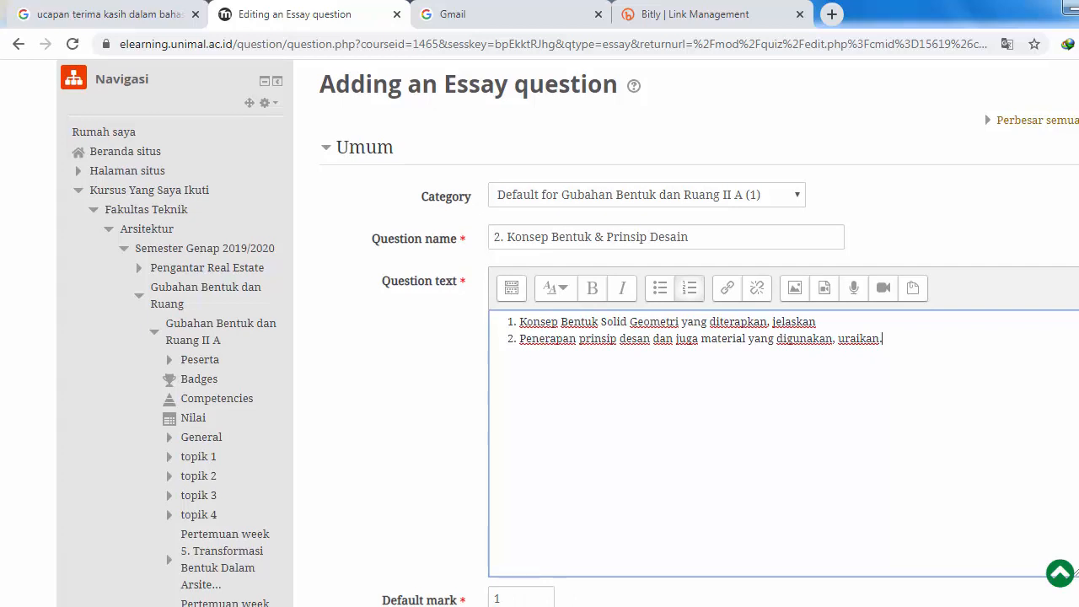
pyautogui.scroll(-6, 607, 337)
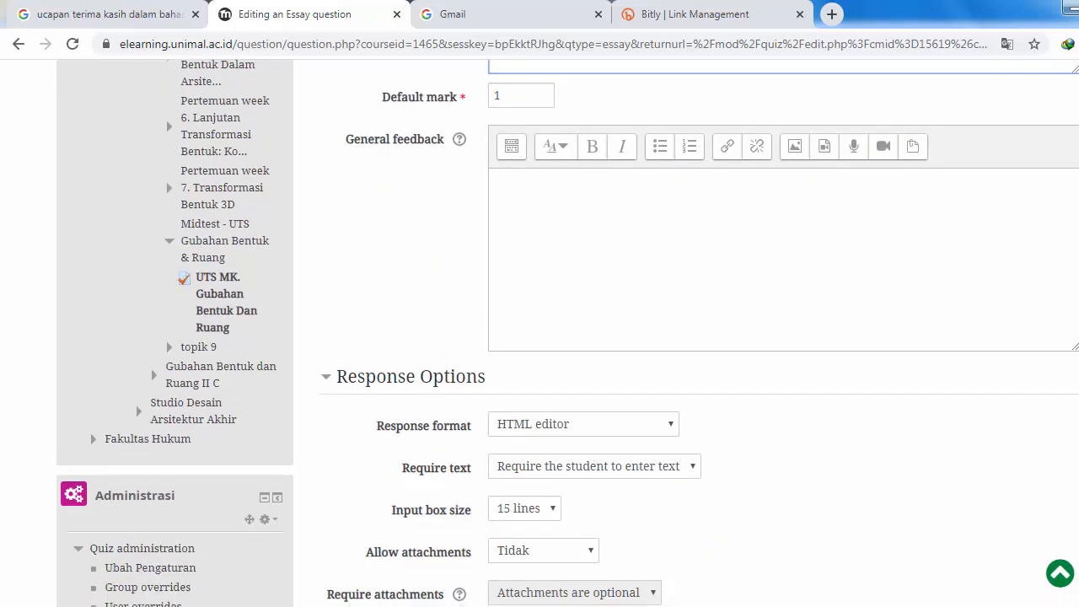
pyautogui.scroll(-8, 607, 338)
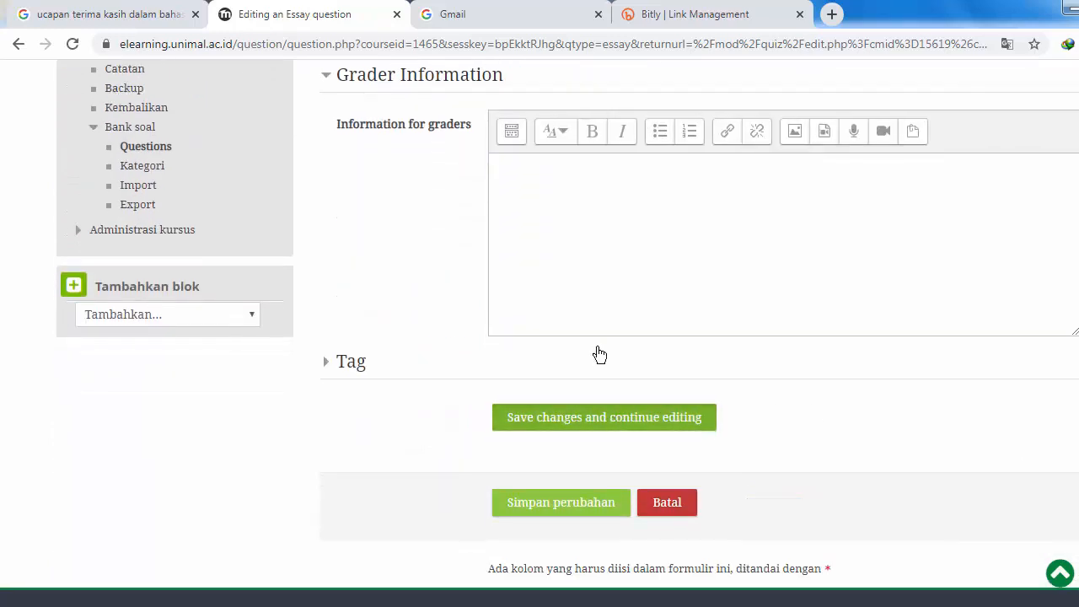
pyautogui.click(600, 417)
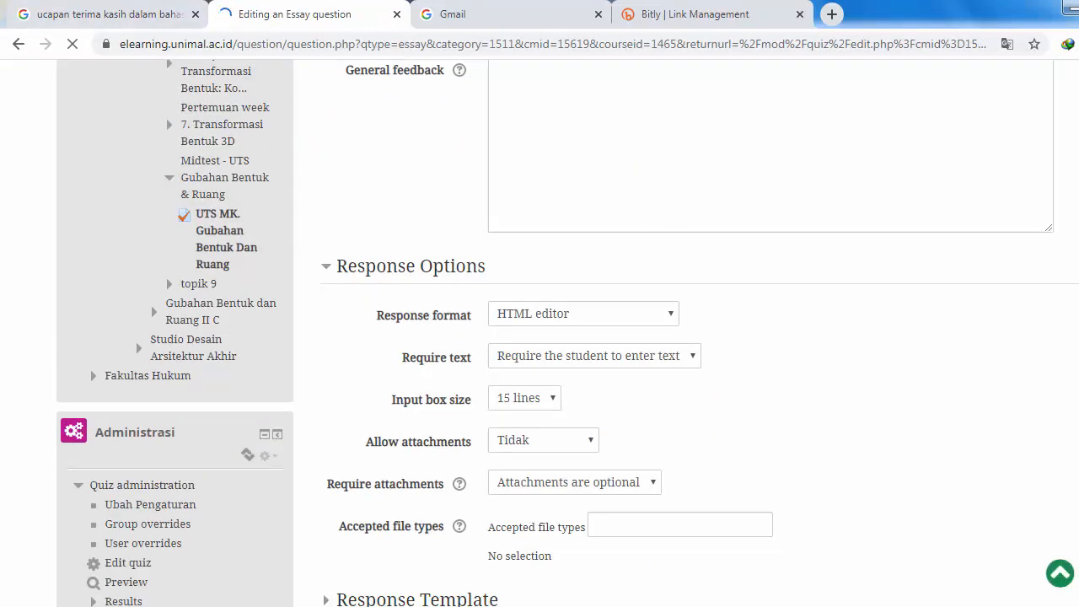
pyautogui.scroll(-10, 700, 337)
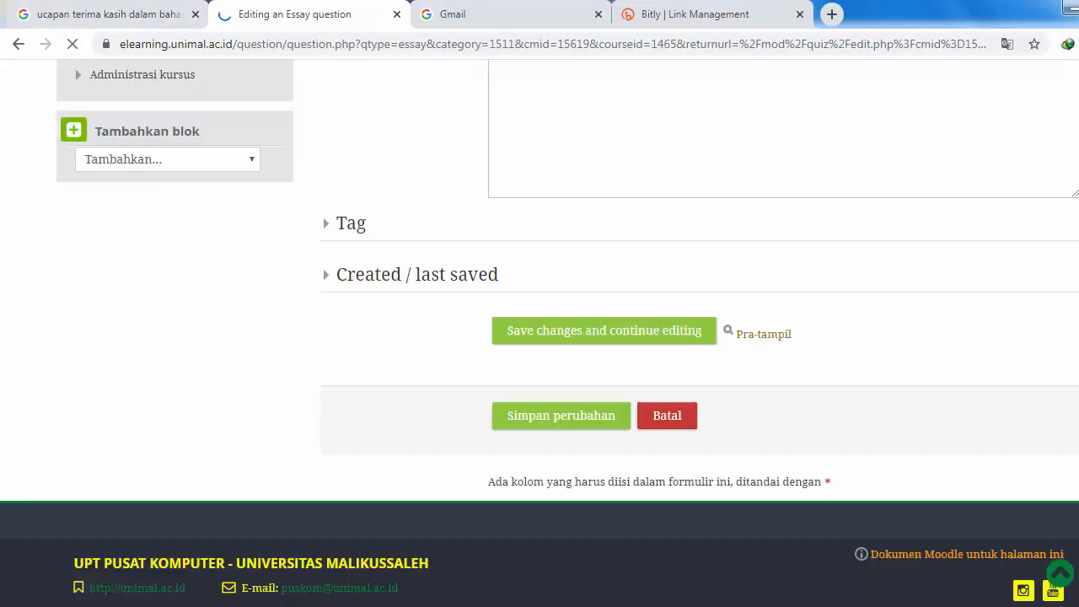
pyautogui.click(563, 417)
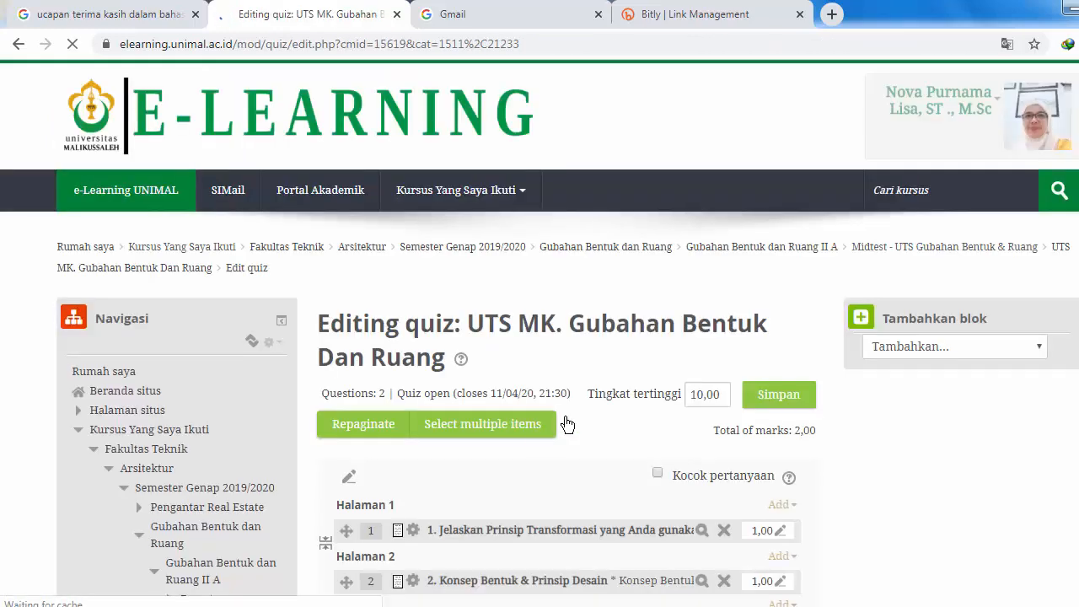
# Turn on question shuffling (Kocok pertanyaan) for the quiz's two essay questions.
pyautogui.scroll(-3, 540, 333)
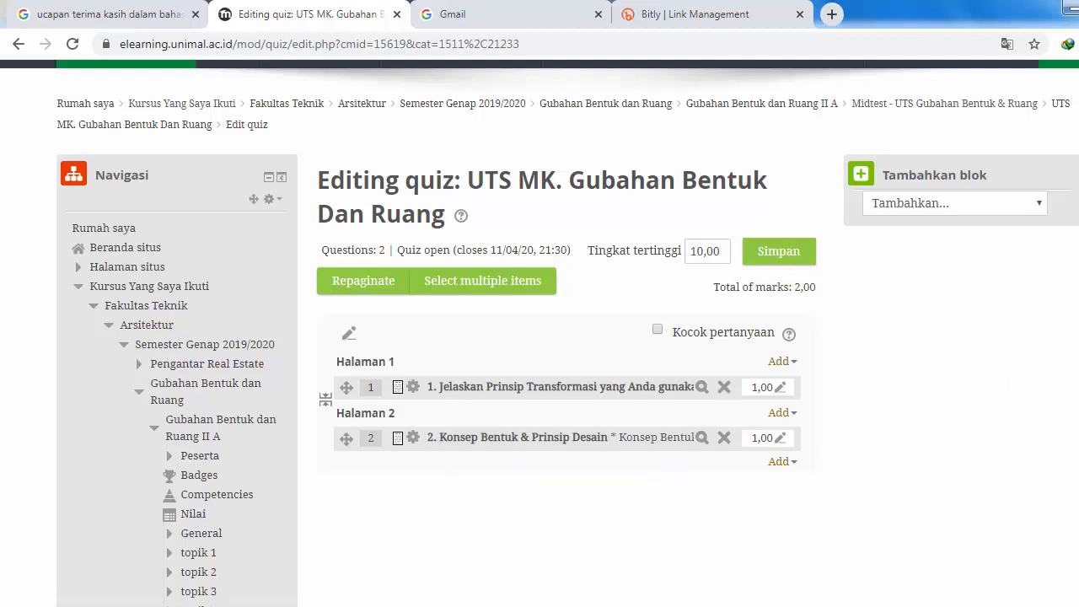
pyautogui.scroll(-3, 539, 337)
pyautogui.scroll(3, 540, 338)
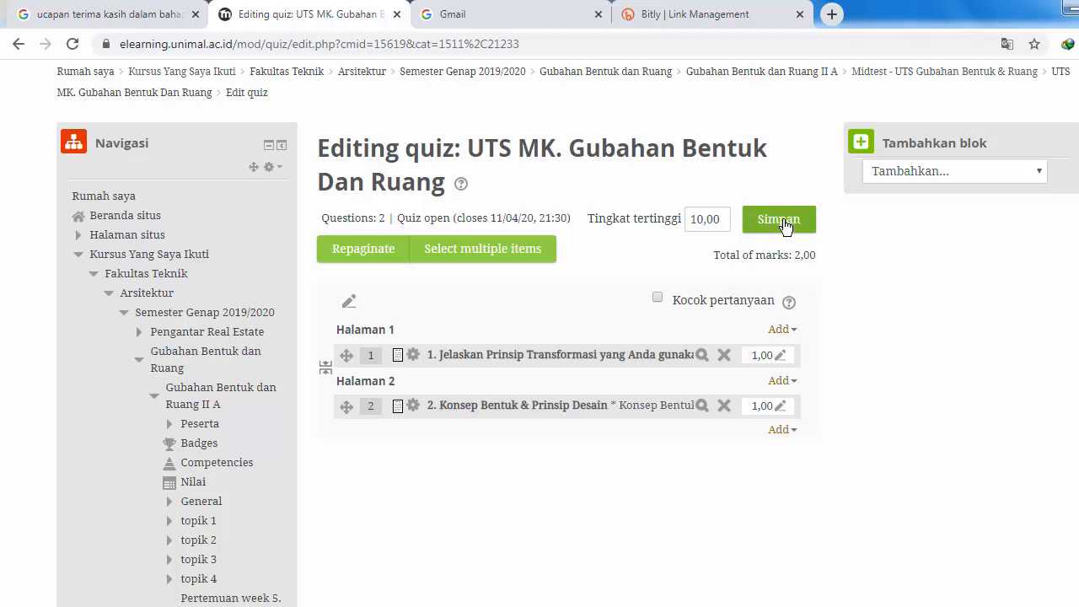
pyautogui.click(657, 300)
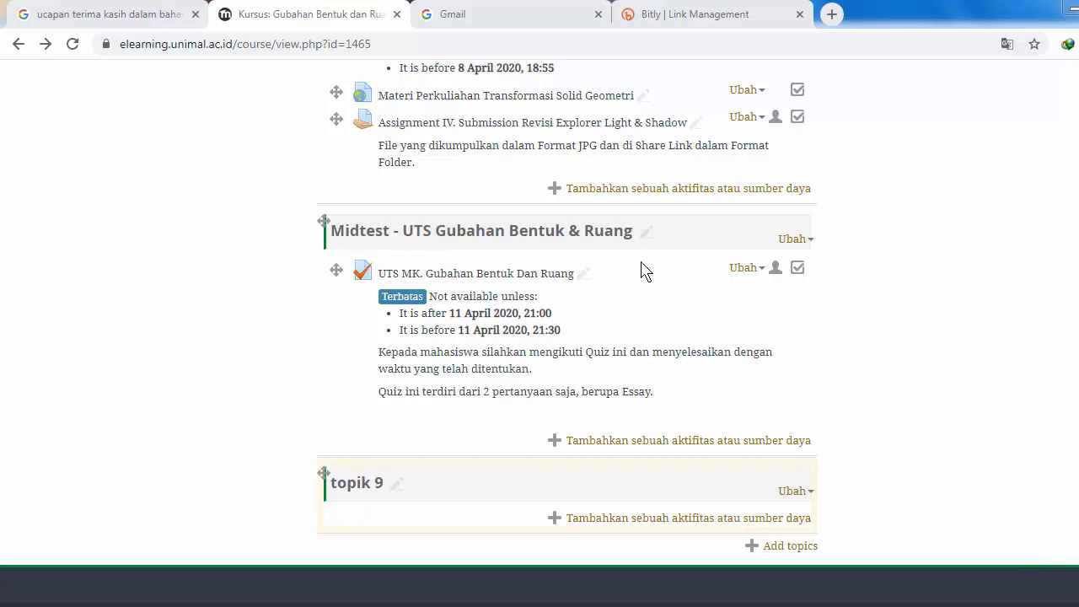
# Open the quiz "UTS MK. Gubahan Bentuk Dan Ruang" and start a timed preview attempt to view its first essay question.
pyautogui.click(544, 278)
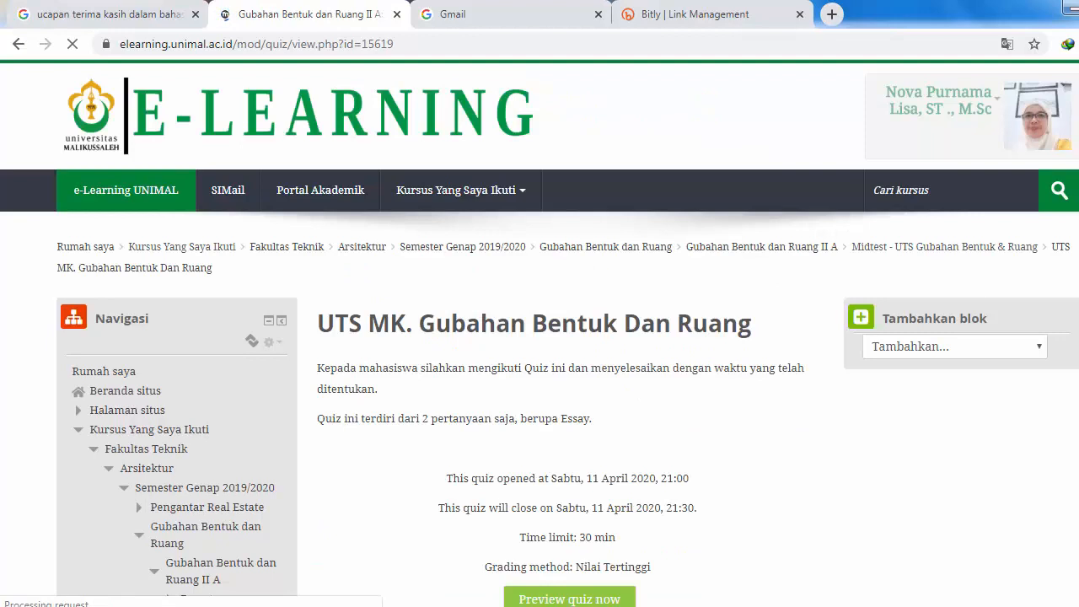
pyautogui.scroll(-3, 740, 327)
pyautogui.scroll(1, 997, 309)
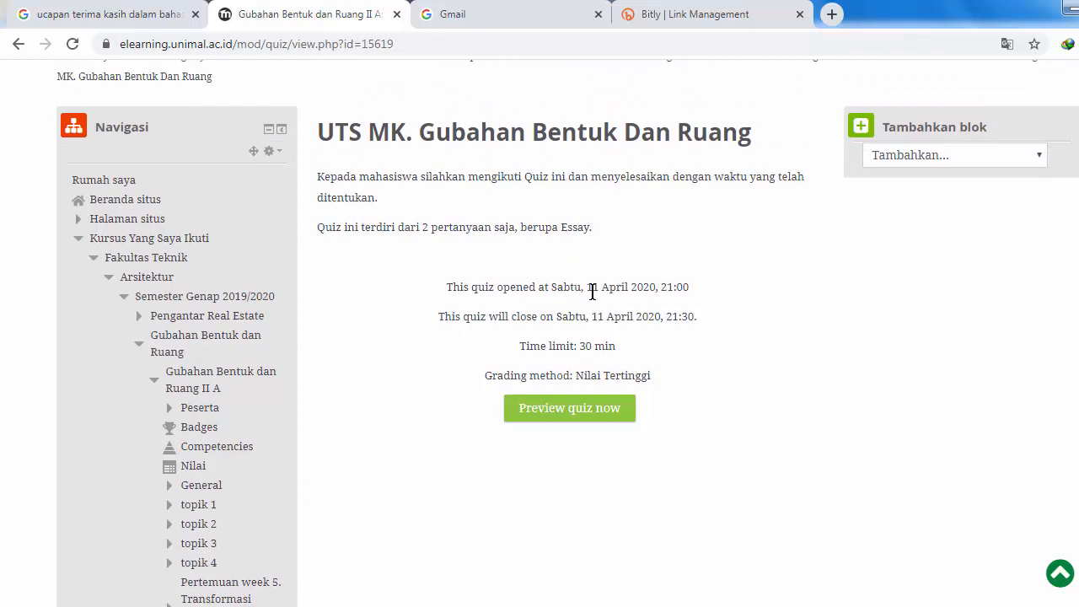
pyautogui.click(583, 409)
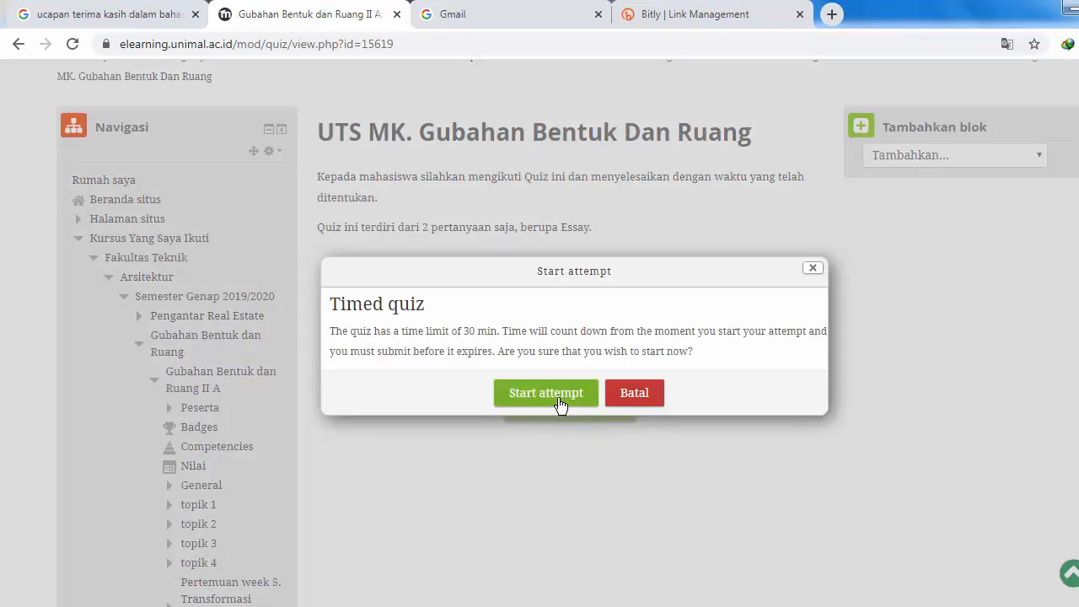
pyautogui.click(560, 405)
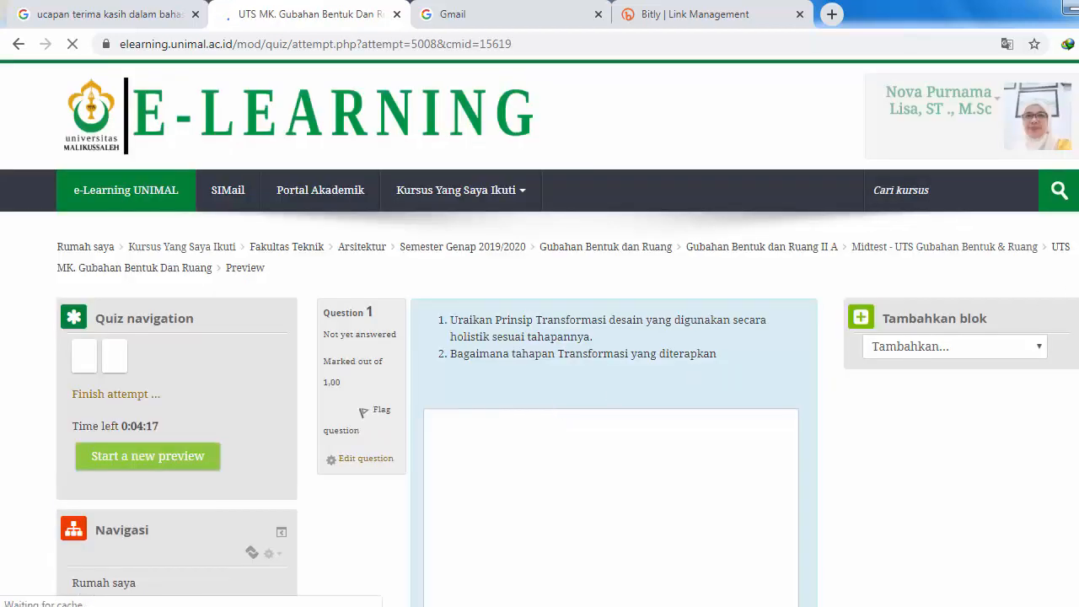
pyautogui.scroll(-2, 540, 333)
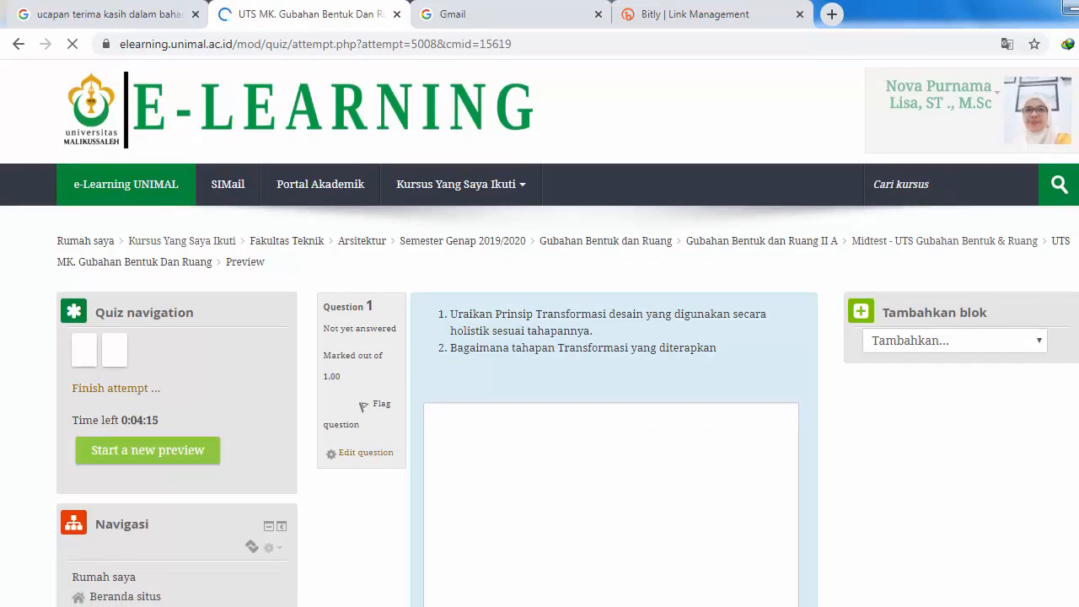
pyautogui.scroll(-1, 539, 333)
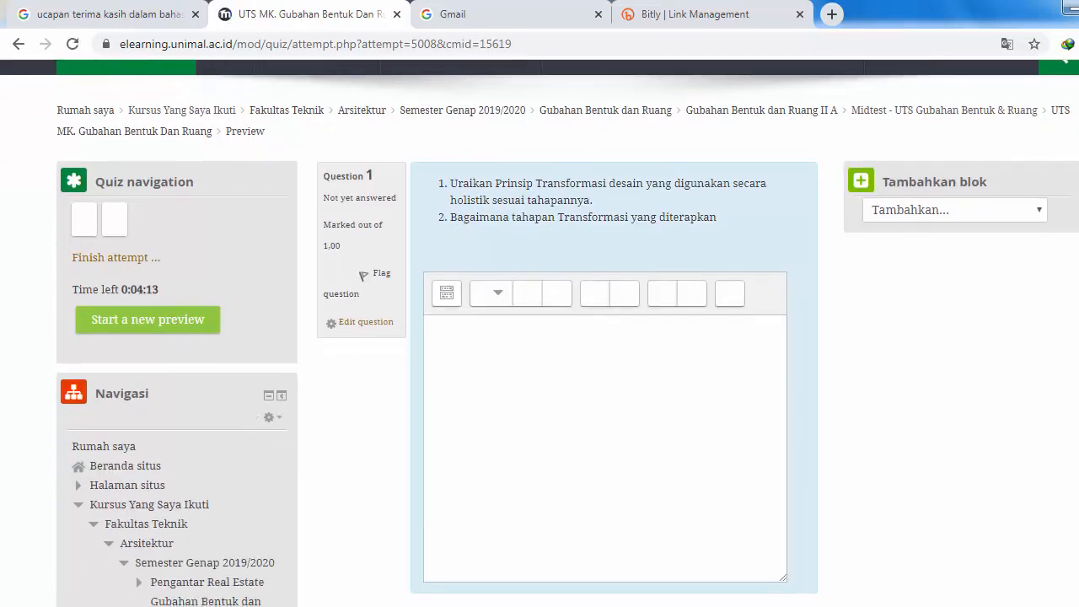
pyautogui.scroll(-1, 540, 333)
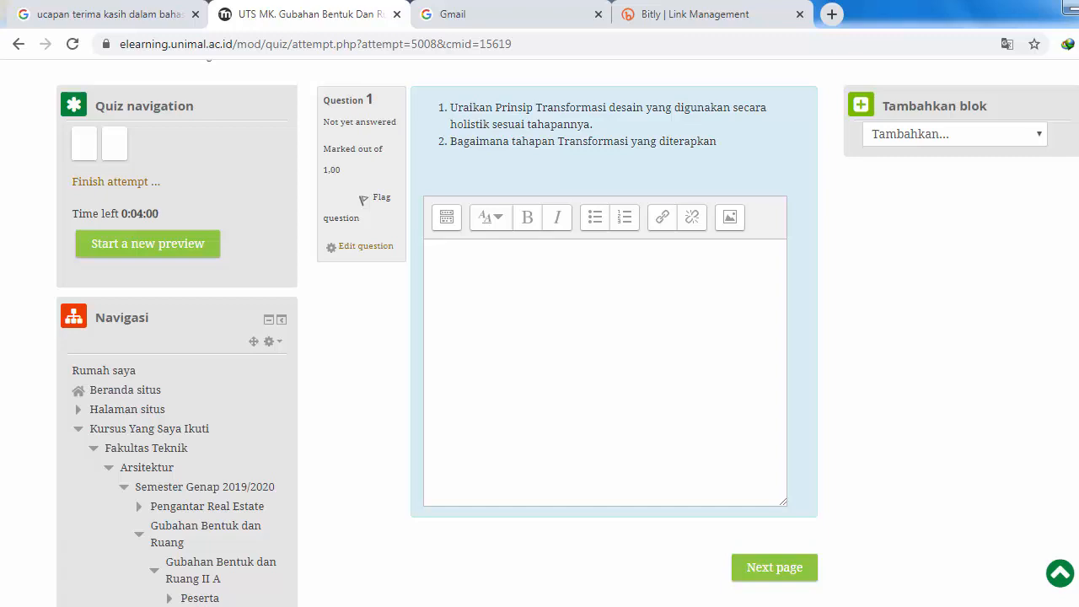
pyautogui.scroll(1, 539, 337)
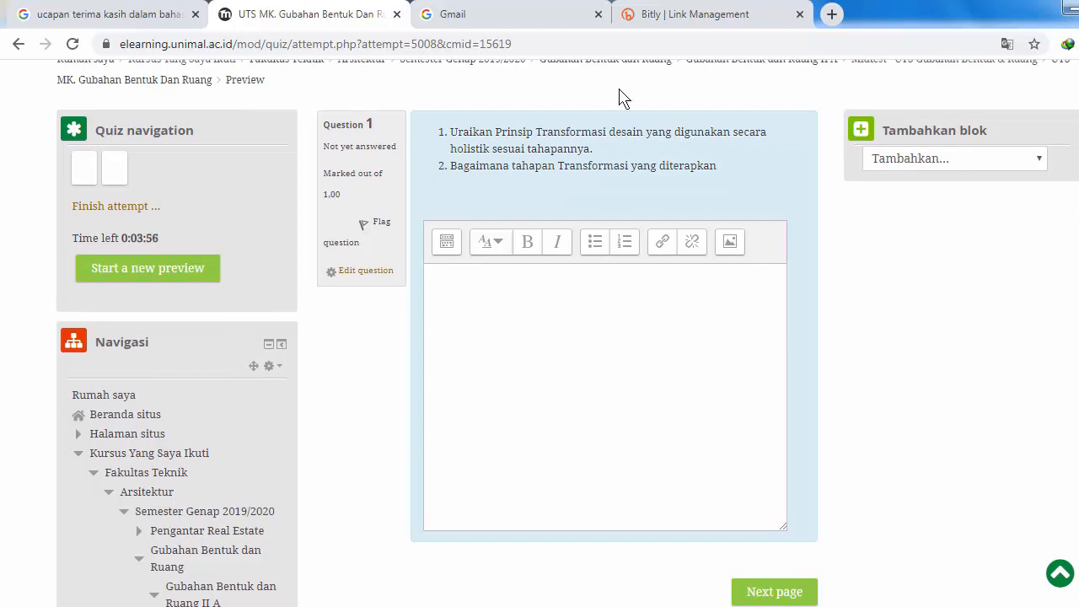
# Try a numbered list with the text "PRINSIP" in question 1's answer box, and erase the text.
pyautogui.click(509, 291)
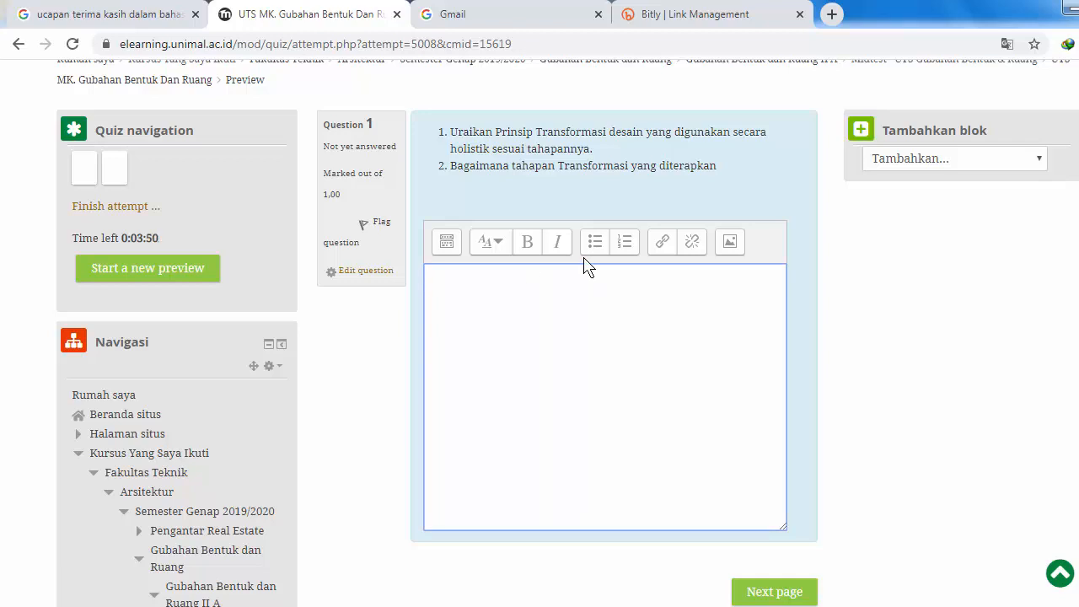
pyautogui.click(621, 245)
pyautogui.write('PRINSIP')
pyautogui.press('BackSpace')
pyautogui.press('BackSpace')
pyautogui.press('BackSpace')
pyautogui.press('BackSpace')
pyautogui.press('BackSpace')
pyautogui.press('BackSpace')
pyautogui.press('BackSpace')
pyautogui.scroll(-3, 540, 337)
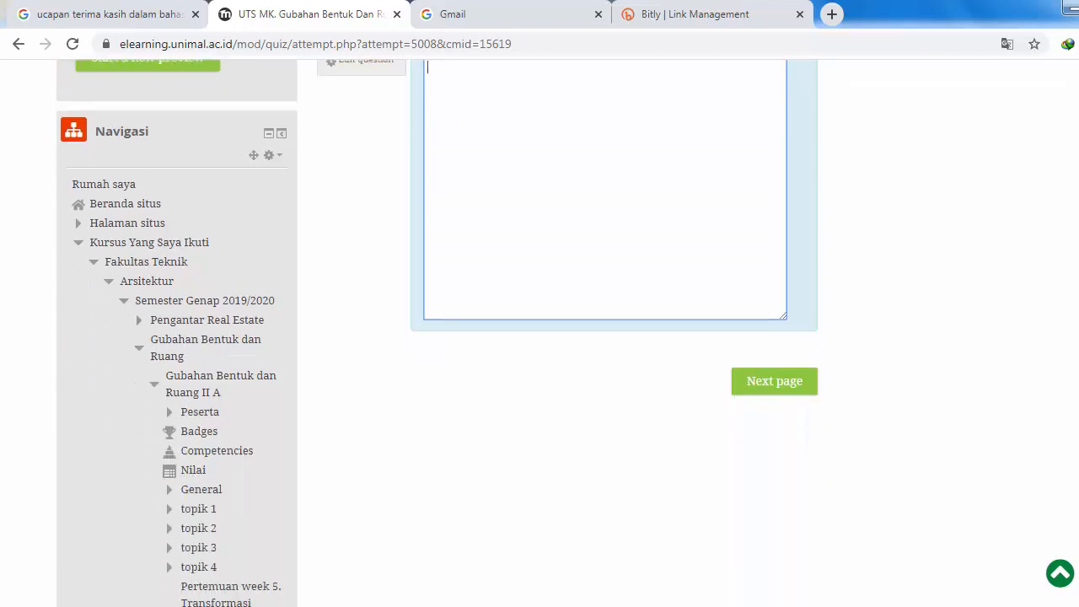
# Start a new preview of the quiz, confirm the timed attempt, and look over question 1.
pyautogui.scroll(5, 540, 337)
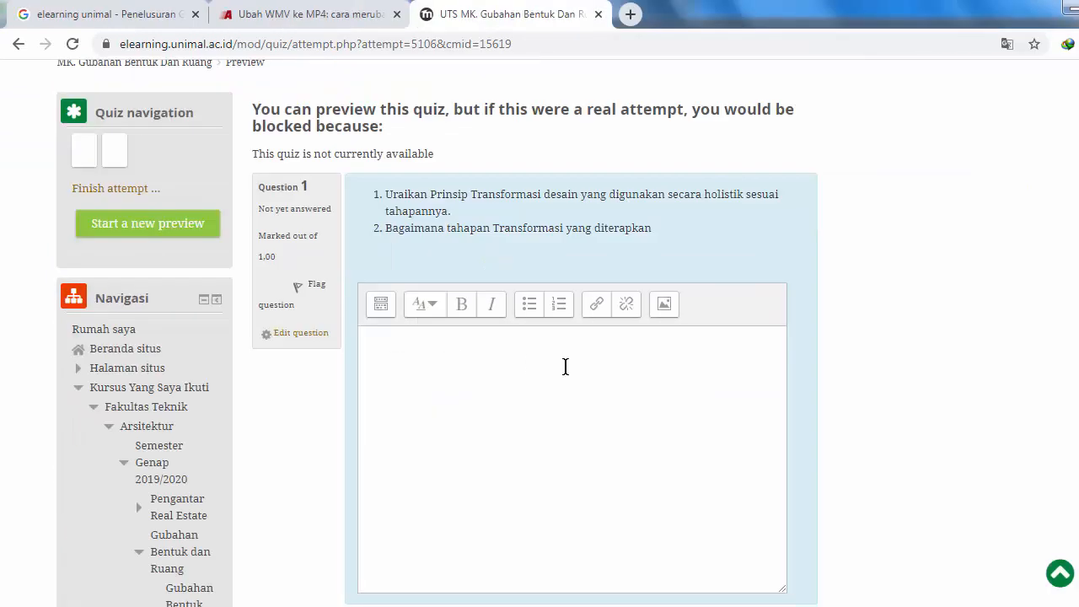
pyautogui.click(140, 232)
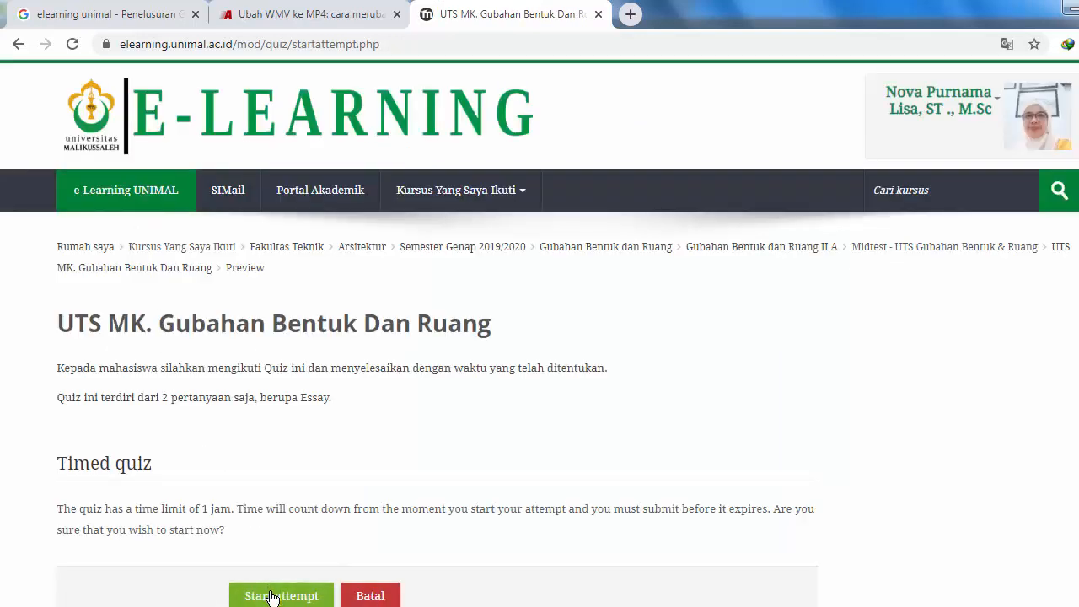
pyautogui.click(271, 596)
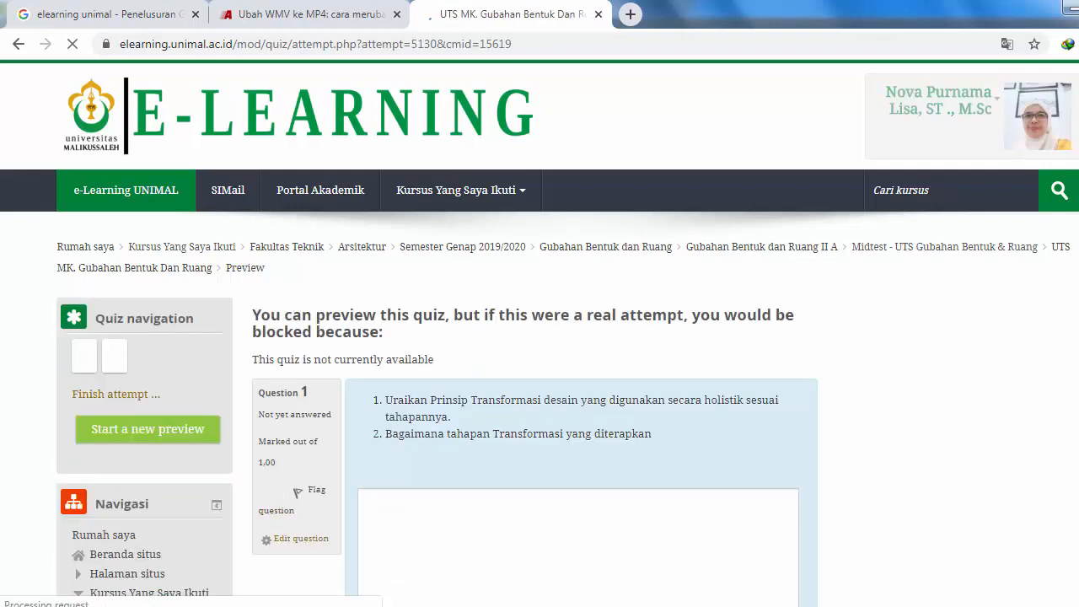
pyautogui.scroll(-6, 540, 334)
pyautogui.scroll(-5, 540, 333)
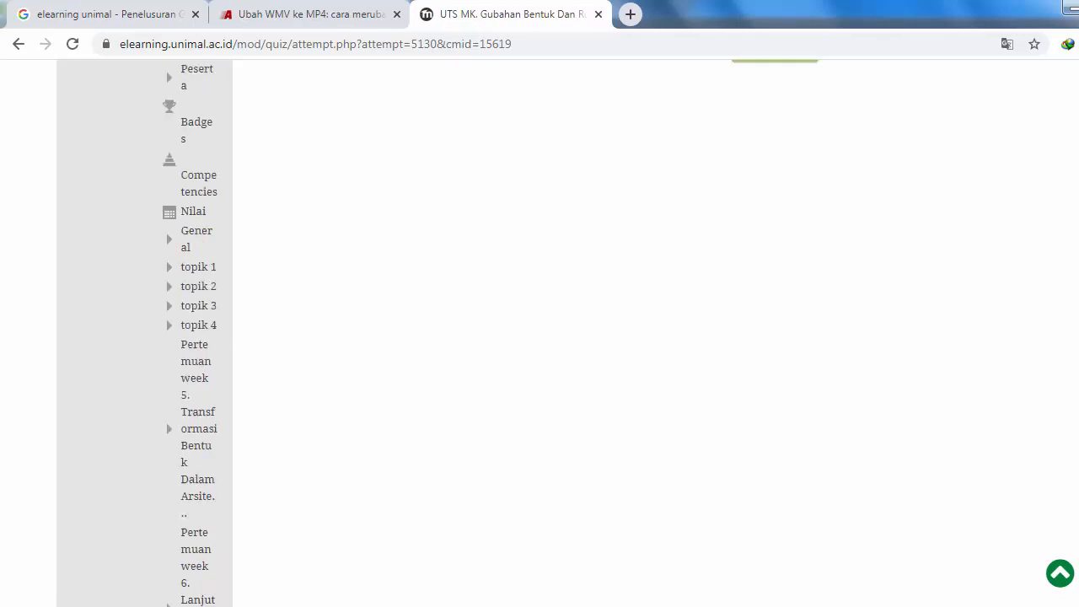
pyautogui.scroll(1, 540, 333)
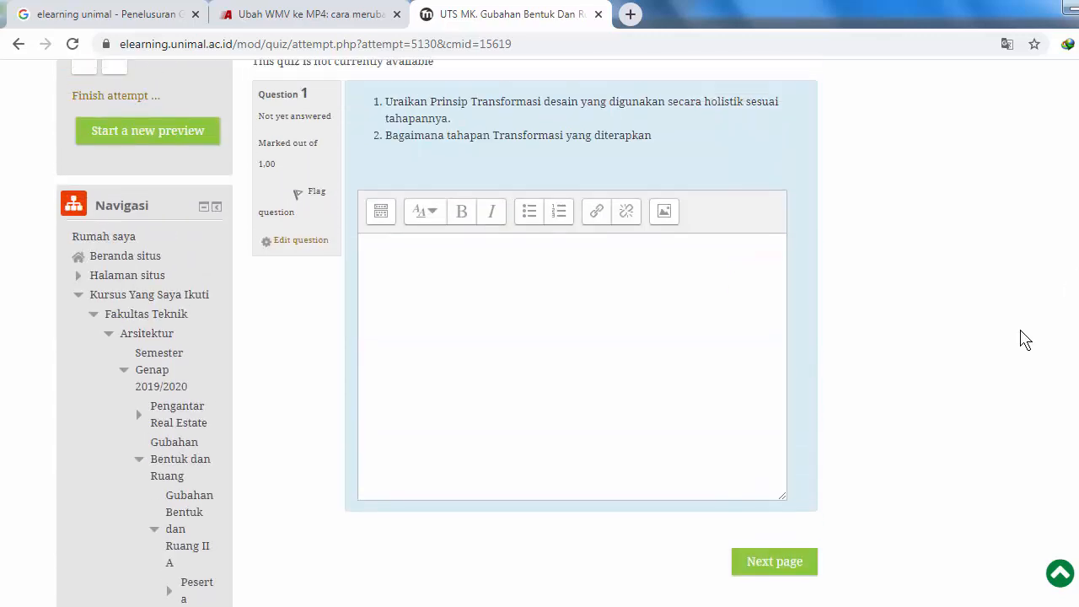
# Move on to question 2 of the preview and finish the attempt to reach its summary page.
pyautogui.click(791, 571)
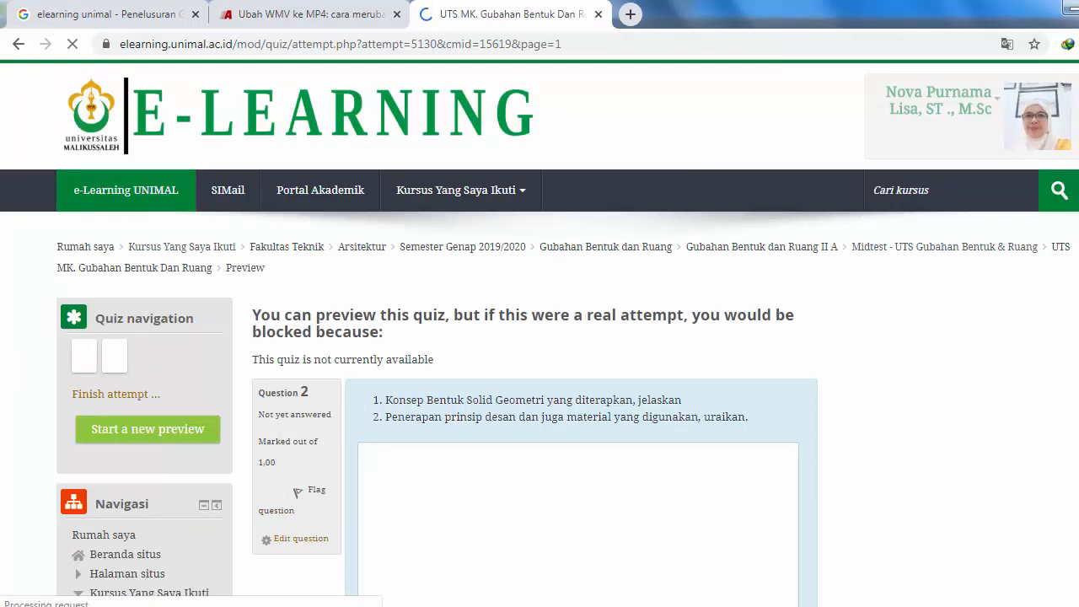
pyautogui.scroll(-3, 540, 338)
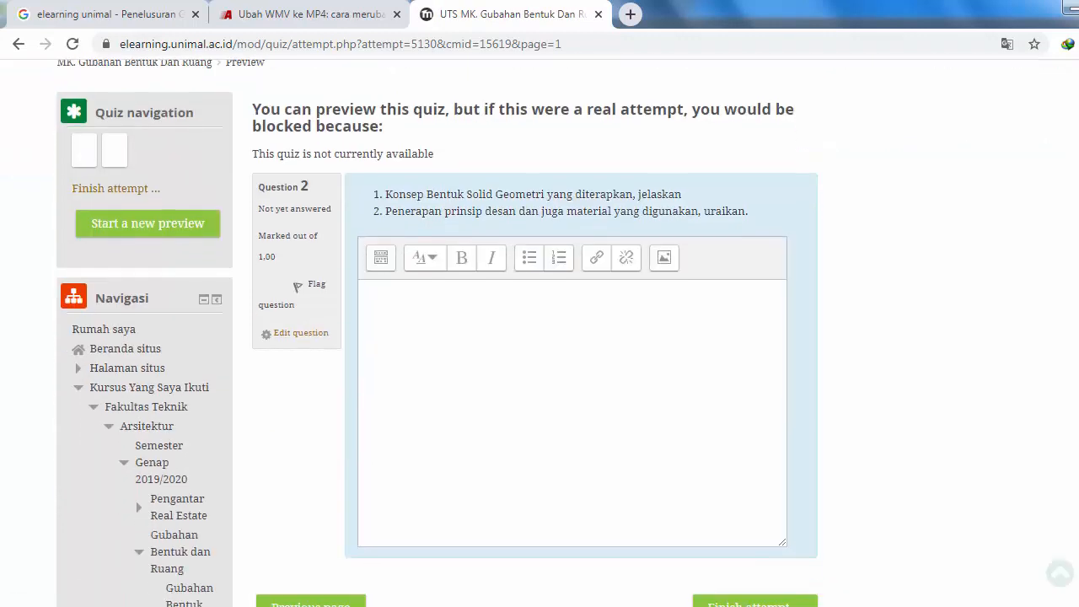
pyautogui.scroll(-2, 539, 338)
pyautogui.scroll(1, 540, 337)
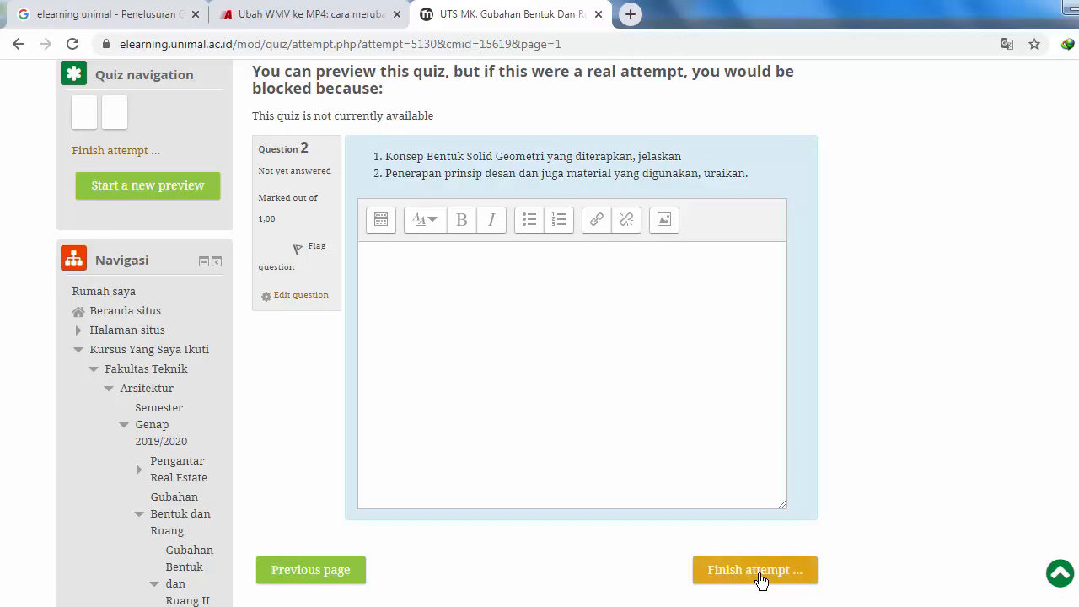
pyautogui.click(761, 579)
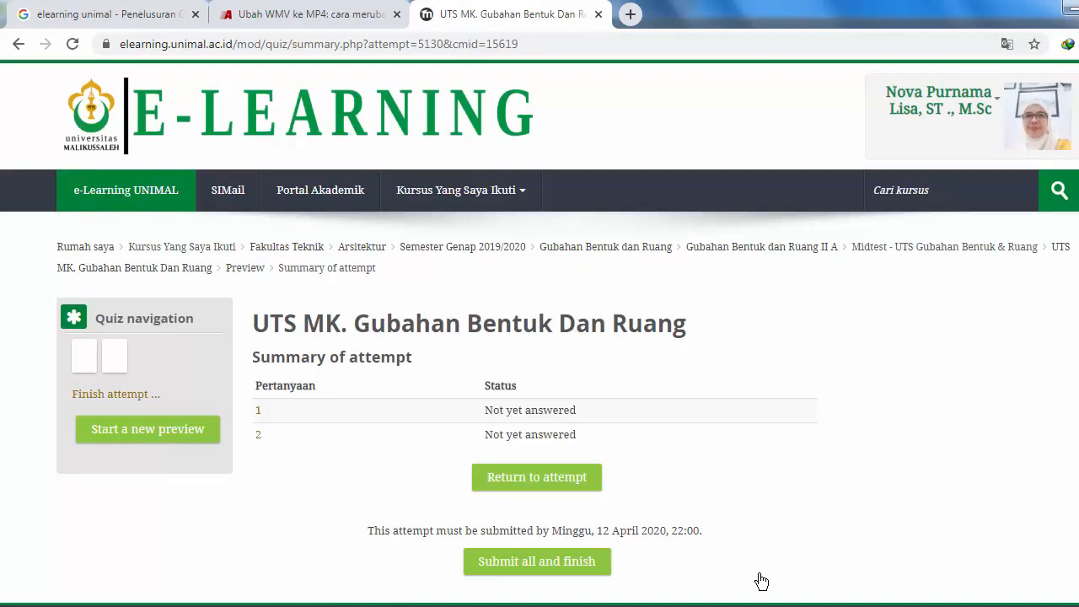
pyautogui.scroll(-1, 539, 332)
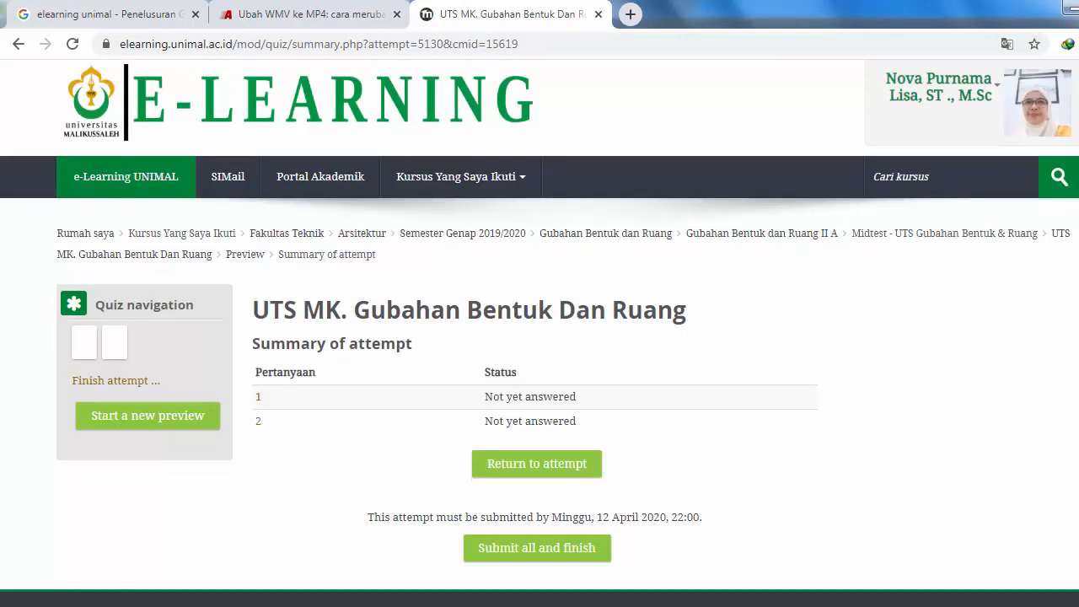
pyautogui.scroll(1, 540, 333)
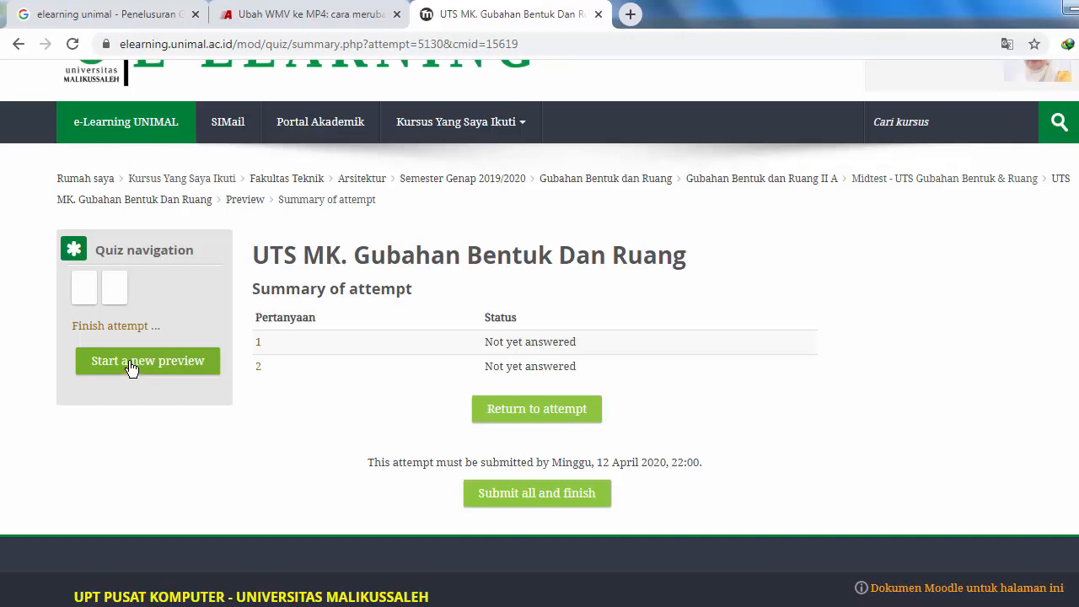
# Start another preview from the attempt summary and confirm the start of the timed quiz.
pyautogui.click(131, 363)
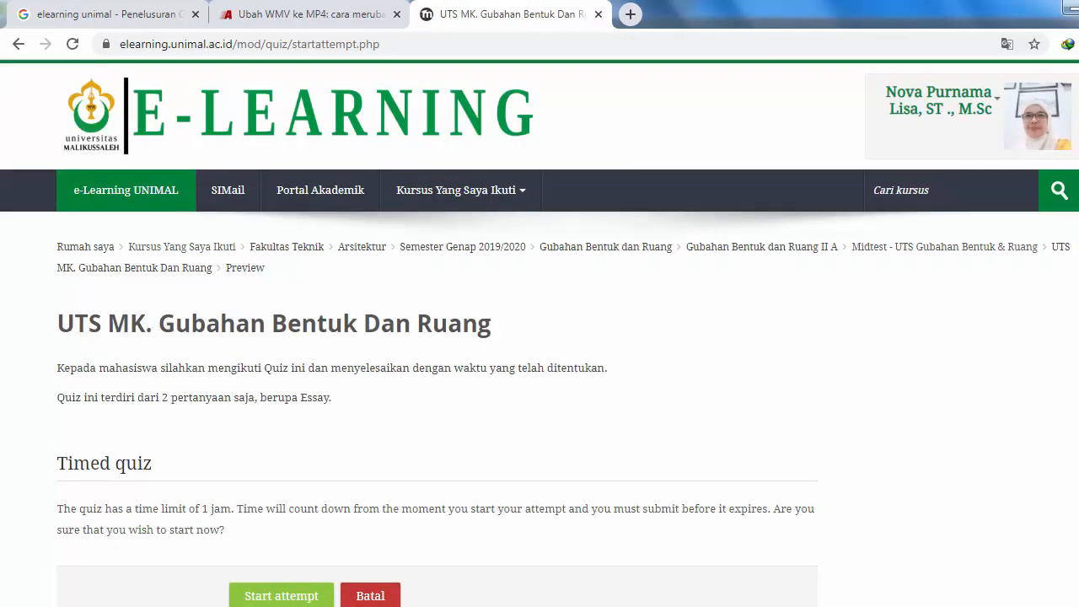
pyautogui.scroll(-2, 540, 337)
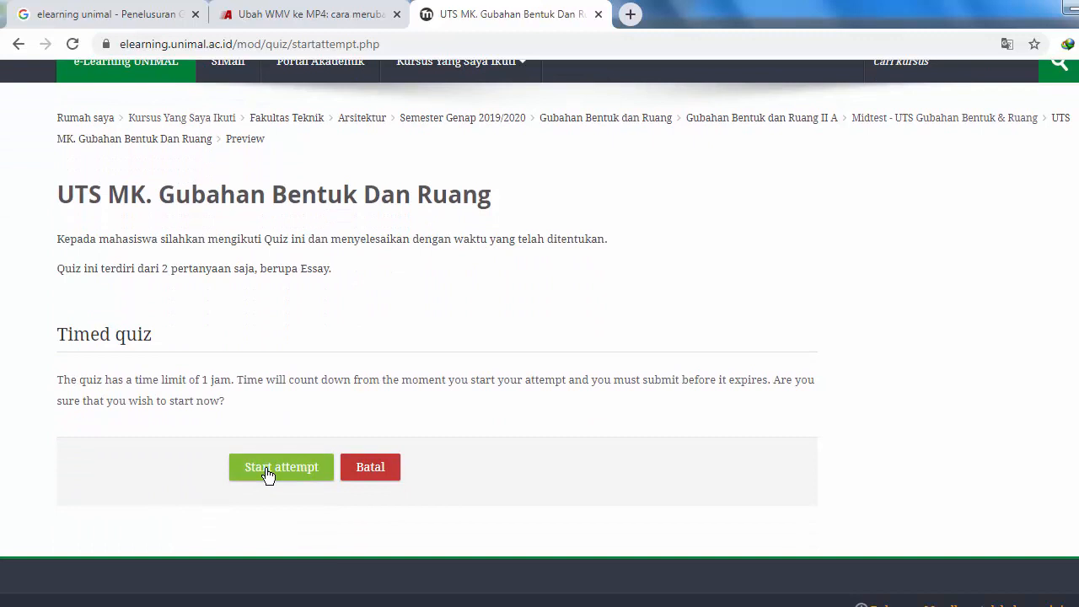
pyautogui.click(267, 475)
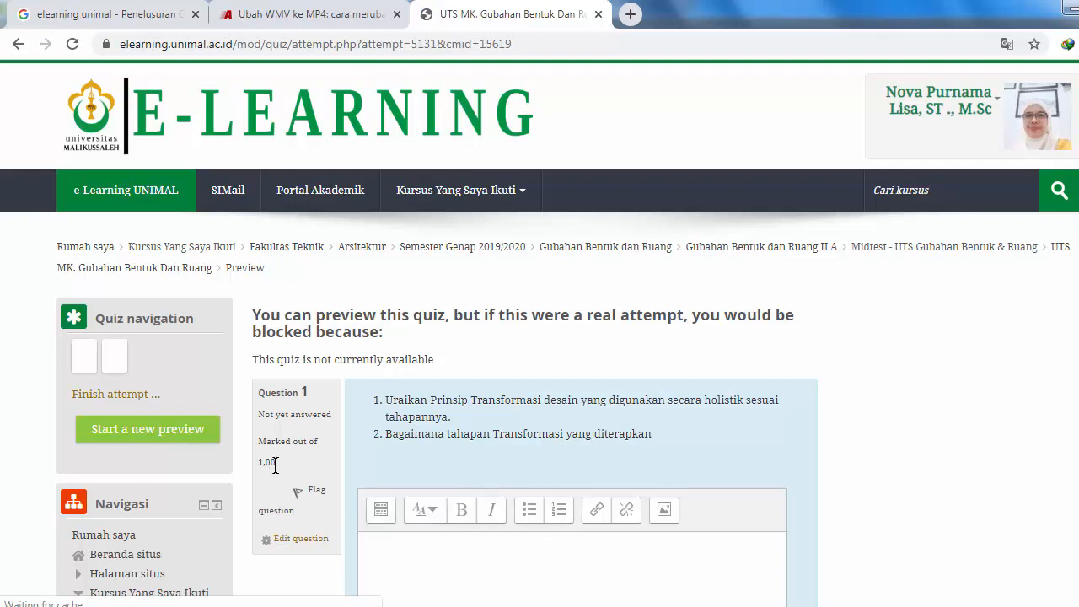
pyautogui.scroll(-2, 763, 262)
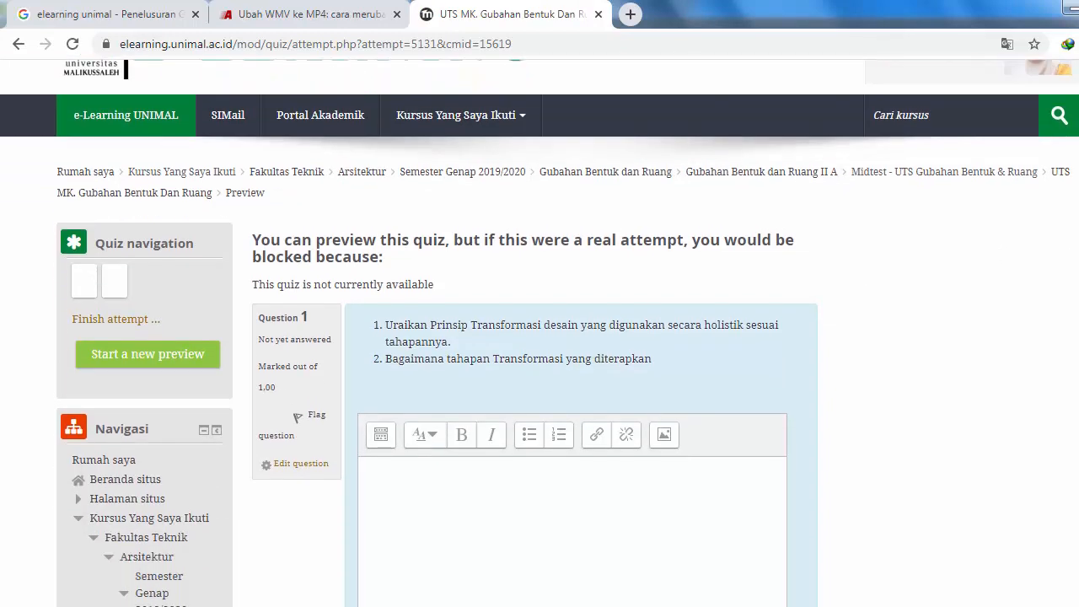
pyautogui.scroll(2, 763, 261)
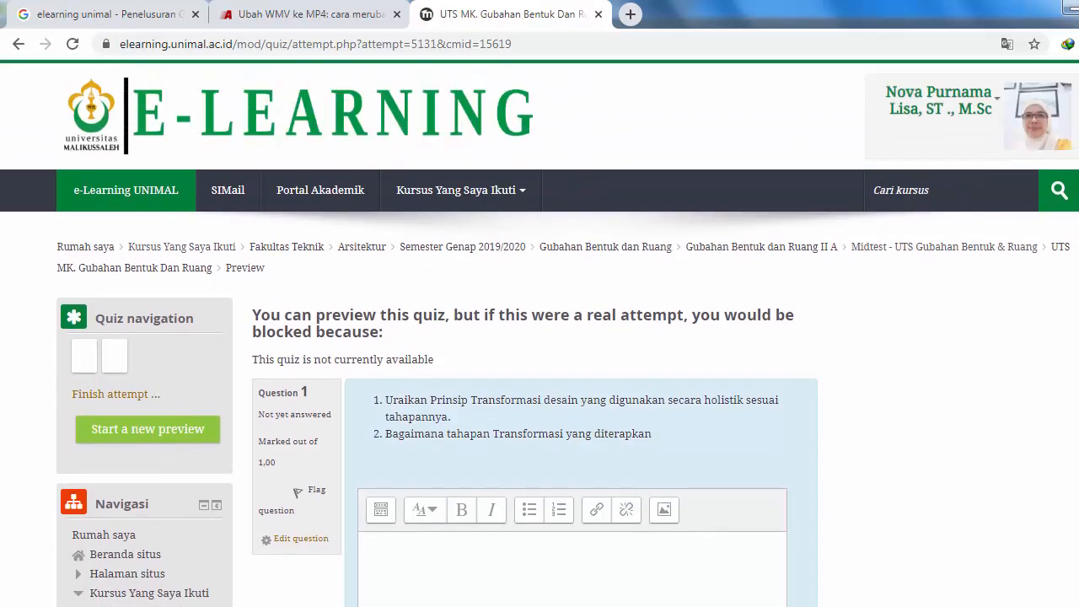
# Return to the Gubahan Bentuk dan Ruang II A course page and open the midterm quiz's overview from the Midtest section.
pyautogui.click(768, 254)
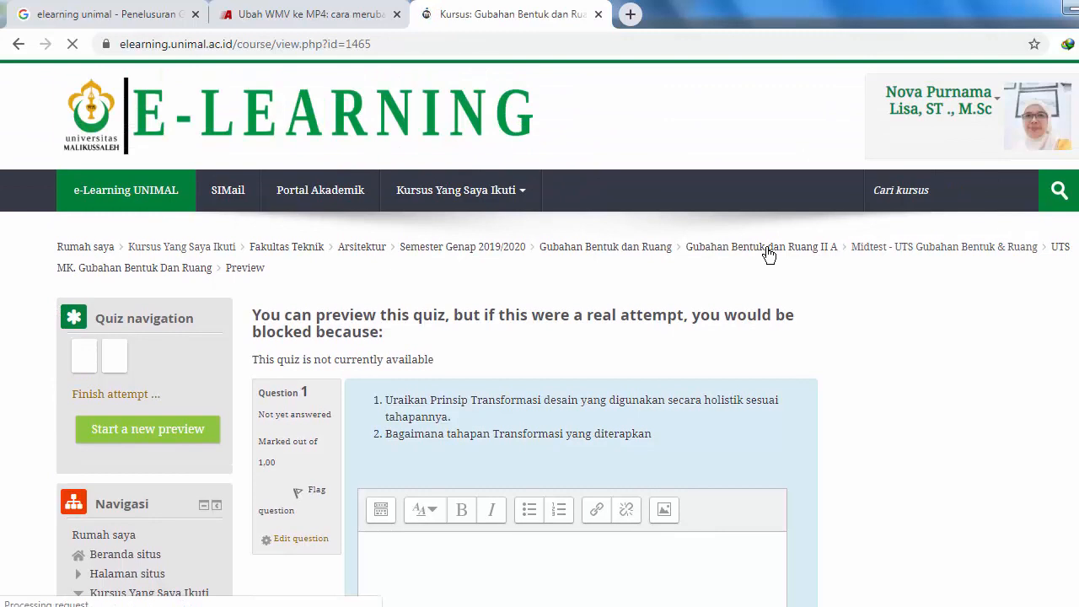
pyautogui.scroll(-20, 470, 398)
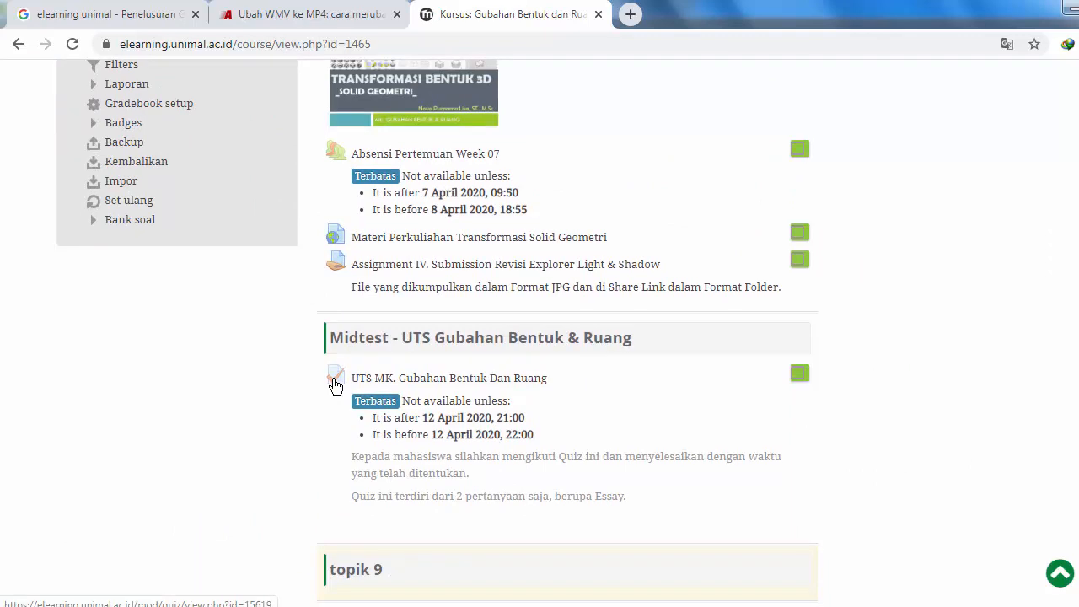
pyautogui.click(336, 384)
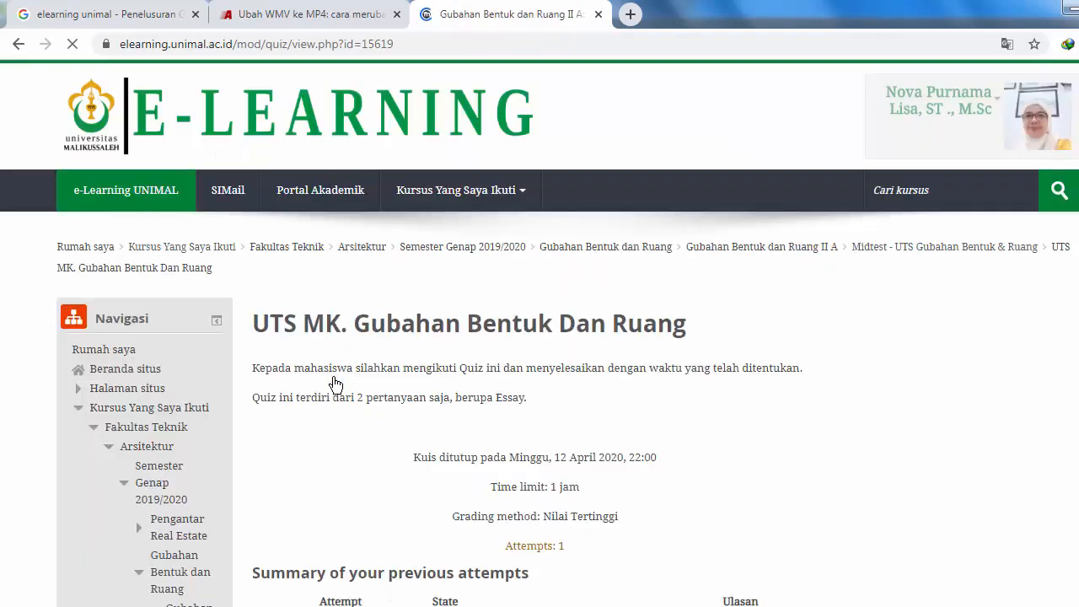
pyautogui.scroll(-3, 1044, 241)
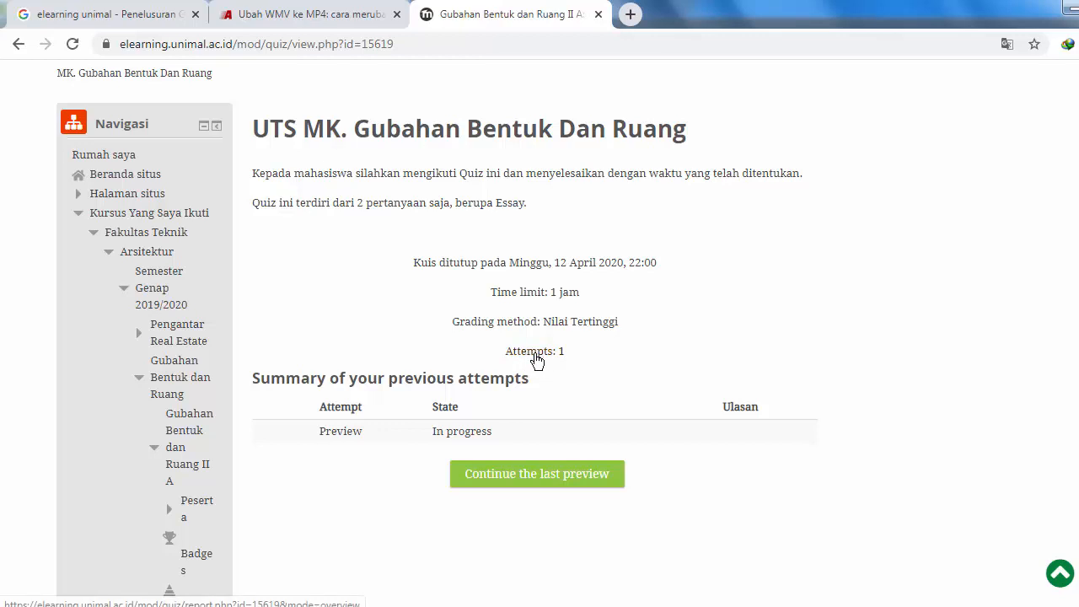
# Open the quiz's attempts report, examine the table of student attempts and grades, and dismiss the Windows color scheme prompt.
pyautogui.click(540, 360)
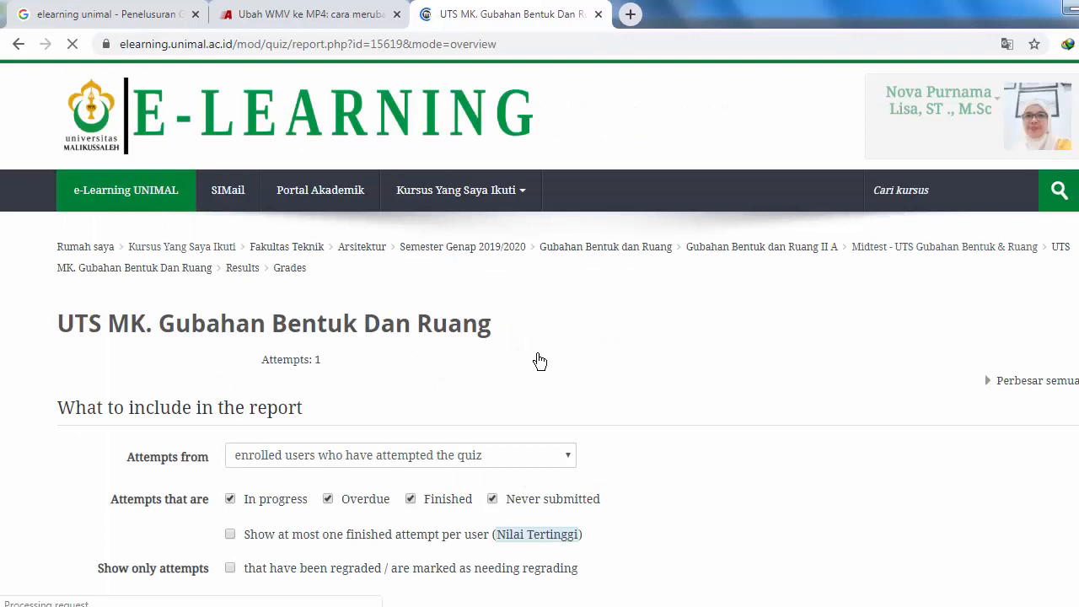
pyautogui.scroll(-5, 540, 337)
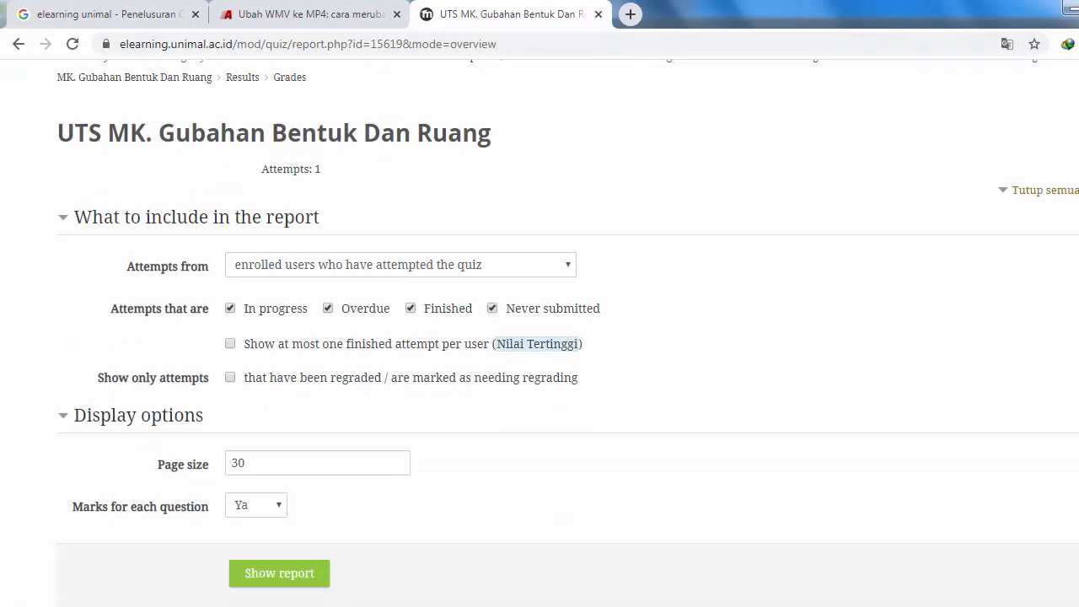
pyautogui.scroll(-3, 540, 338)
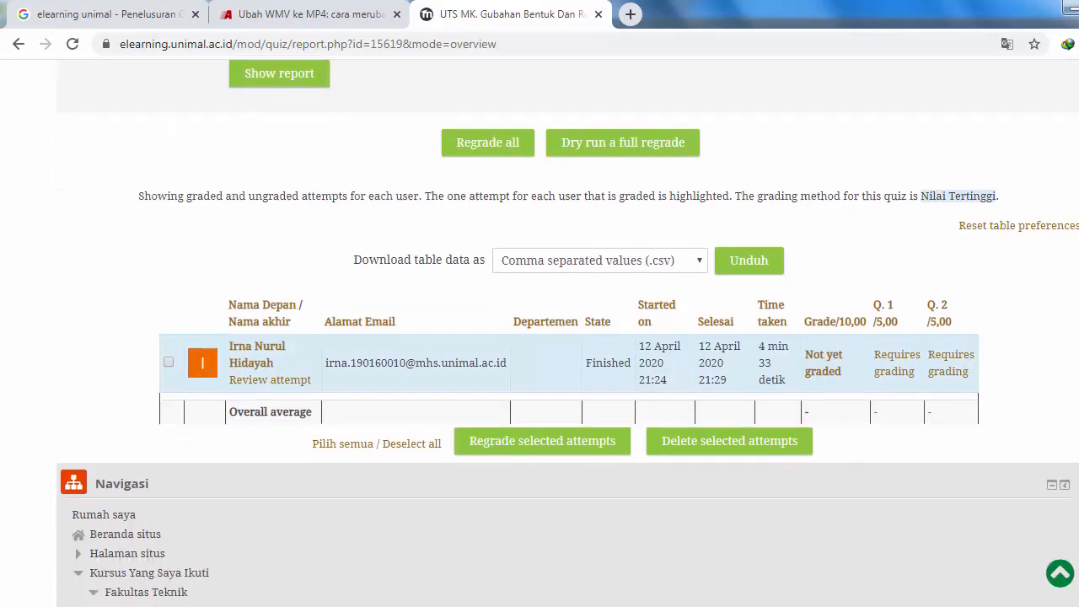
pyautogui.scroll(-1, 540, 338)
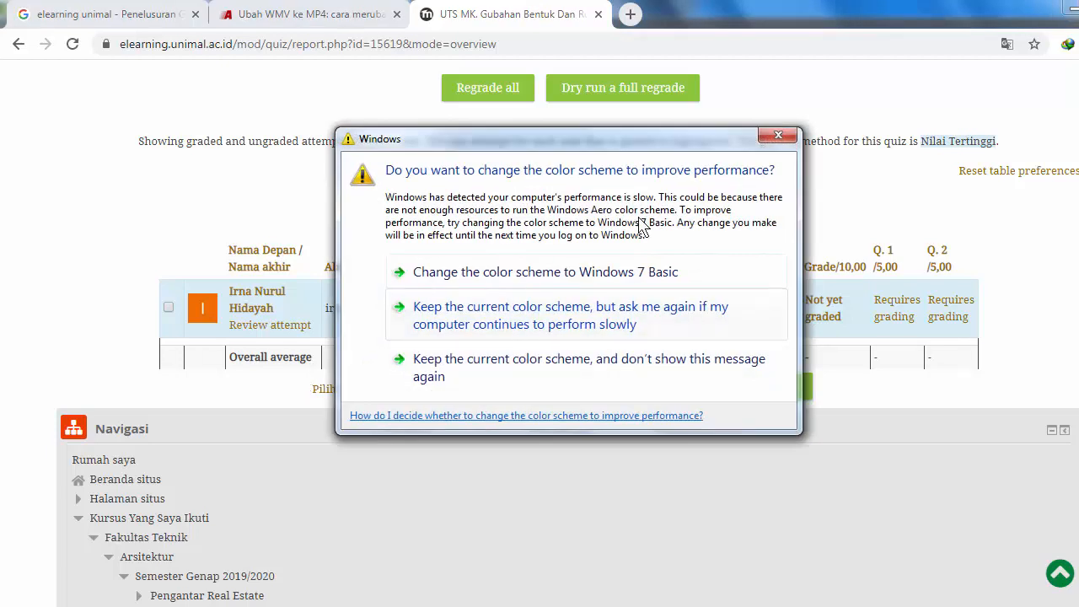
pyautogui.click(775, 136)
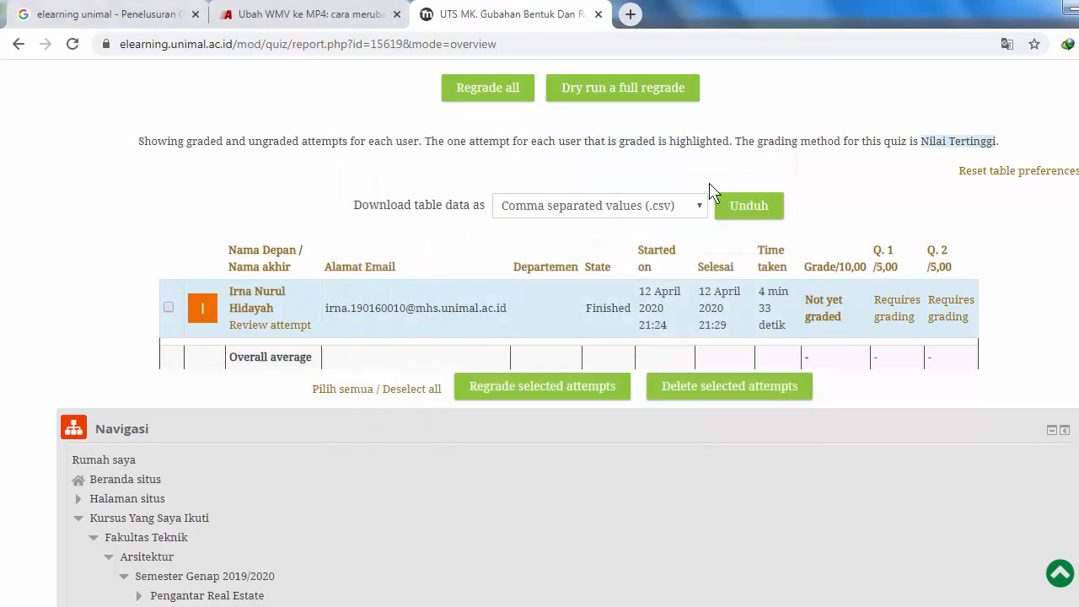
# Open the review of the student's finished attempt and examine the answers and response history for both essay questions.
pyautogui.click(266, 325)
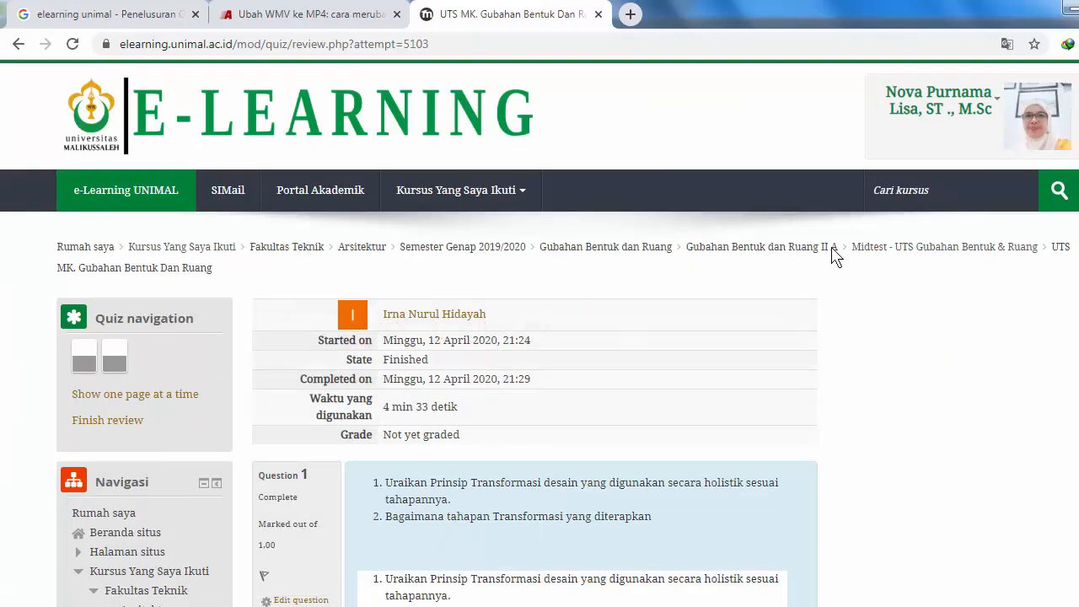
pyautogui.scroll(-3, 540, 337)
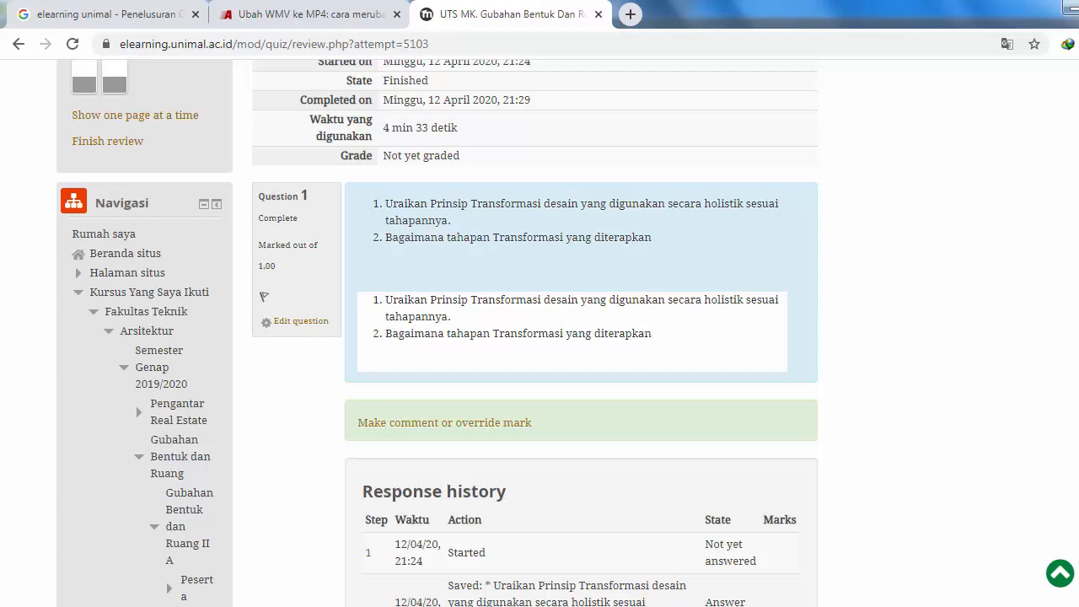
pyautogui.scroll(-3, 437, 333)
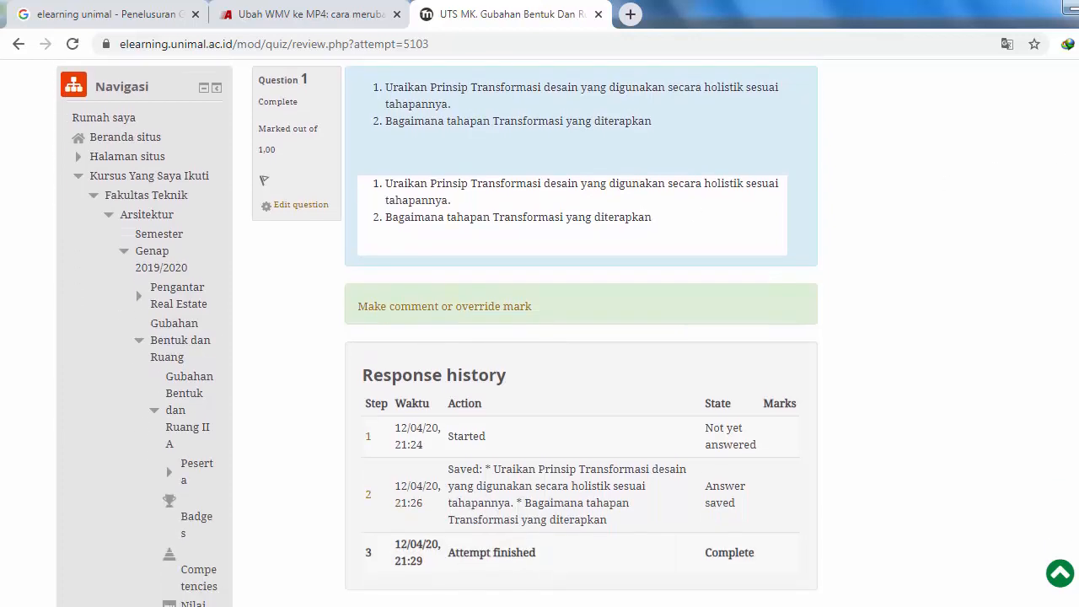
pyautogui.scroll(-3, 438, 333)
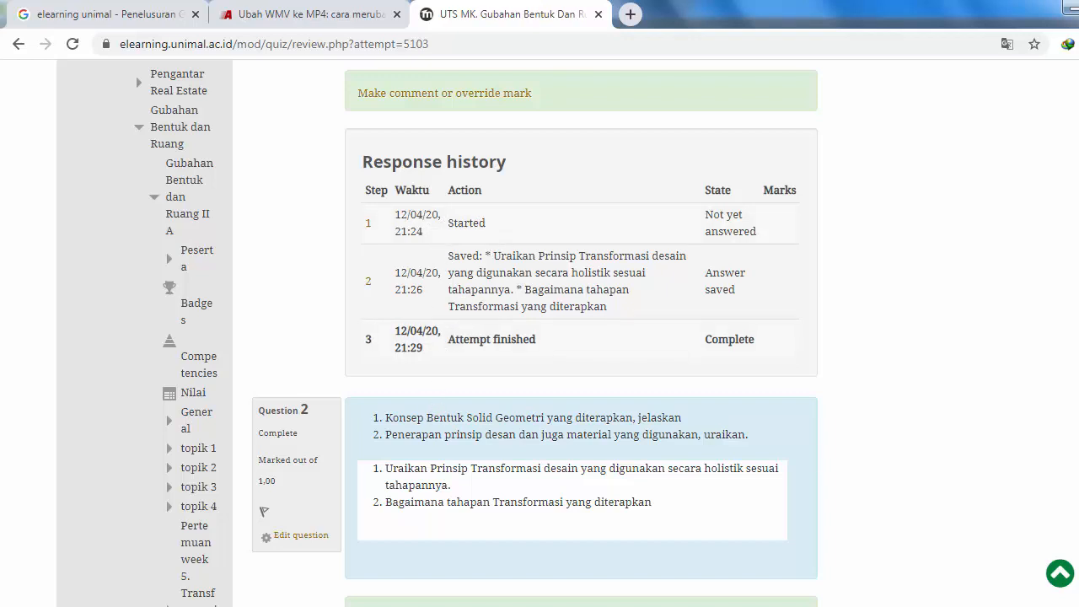
pyautogui.scroll(-8, 540, 337)
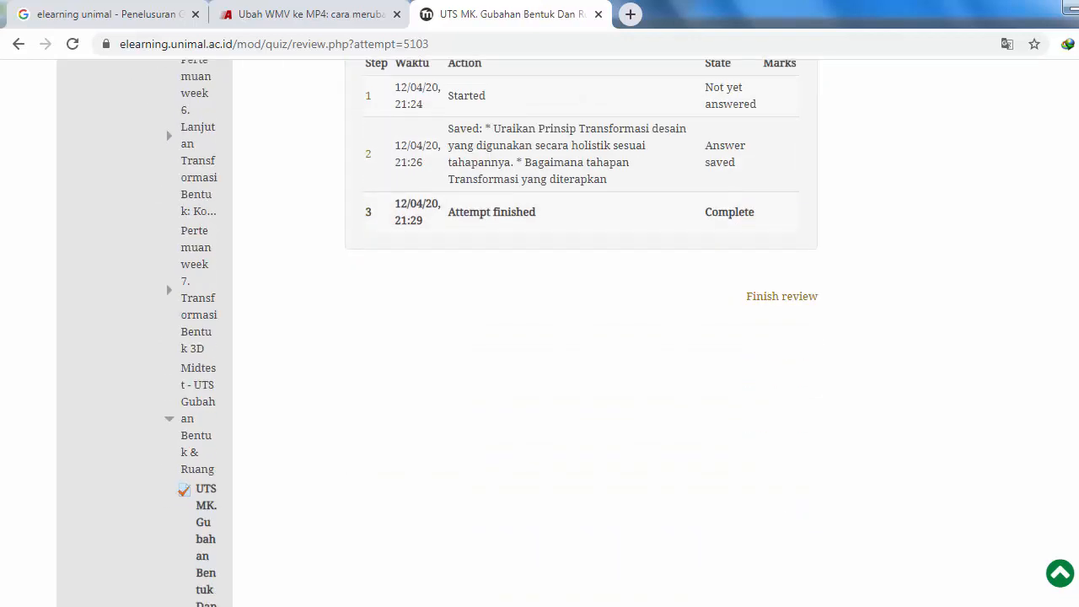
pyautogui.scroll(2, 539, 337)
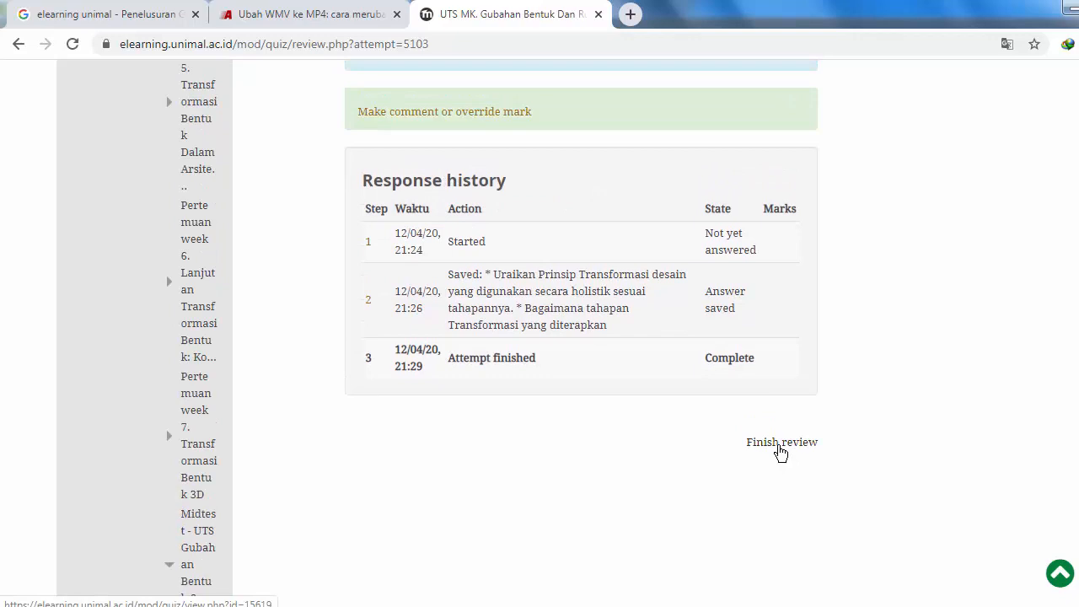
# Finish the attempt review and look over the quiz's overview page with its closing date, time limit, grading method and previous attempts.
pyautogui.click(779, 443)
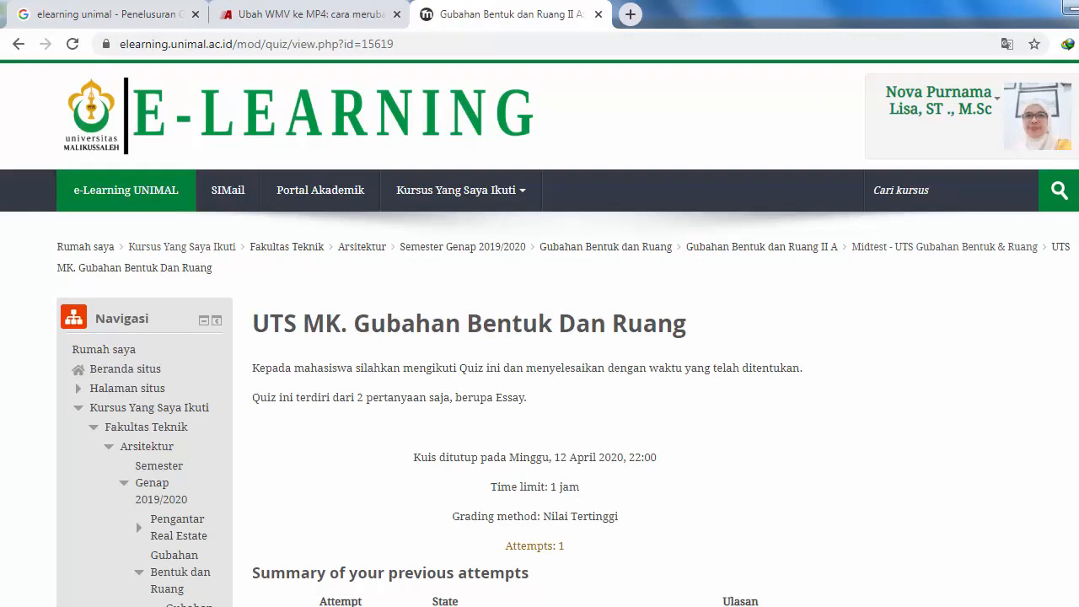
pyautogui.scroll(-3, 540, 333)
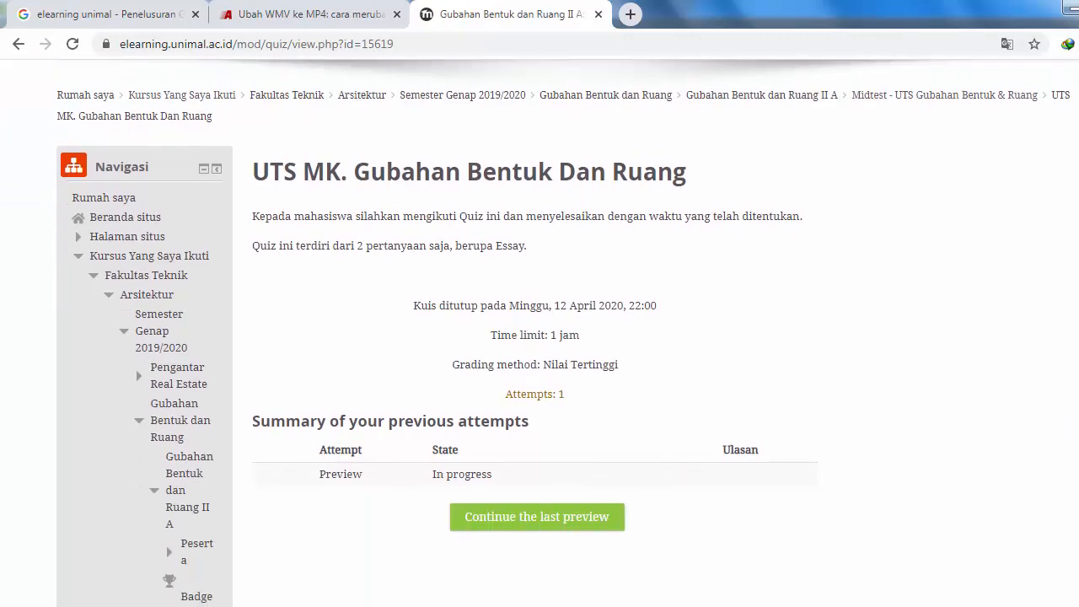
pyautogui.scroll(1, 540, 332)
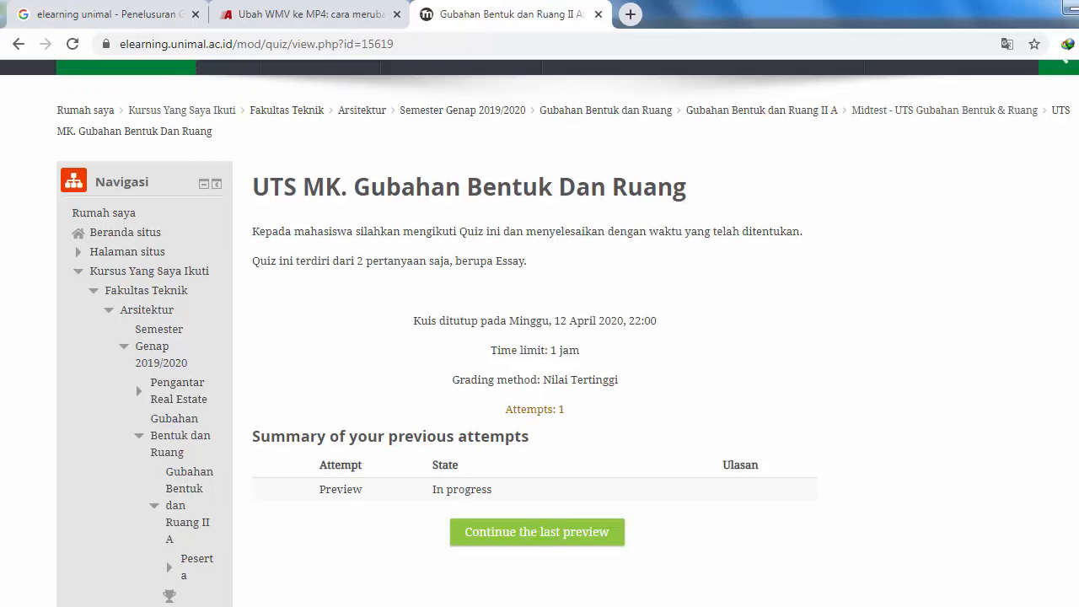
pyautogui.scroll(2, 540, 332)
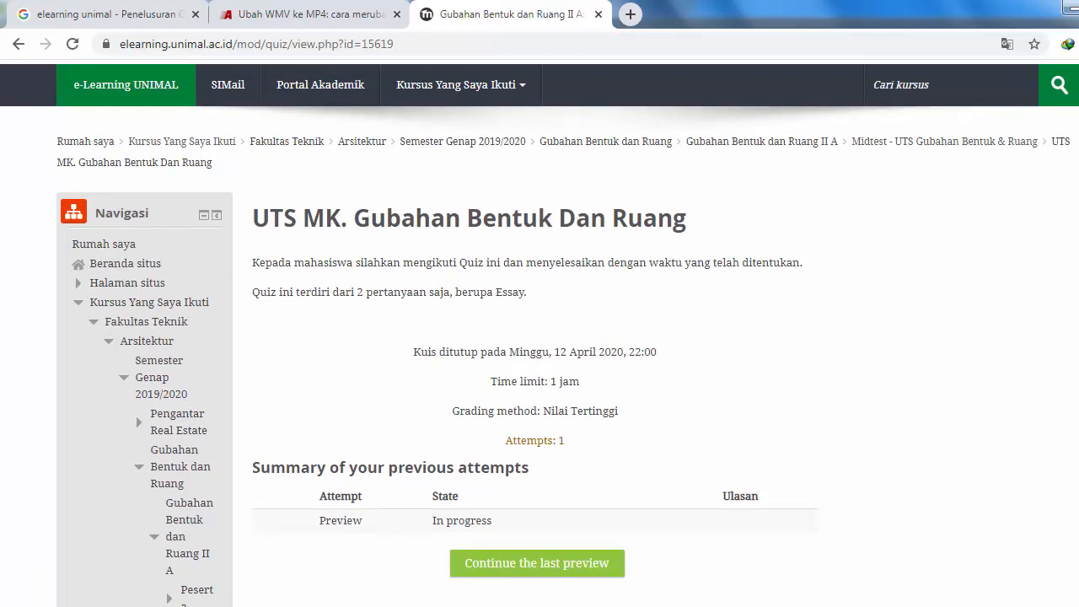
pyautogui.scroll(3, 540, 332)
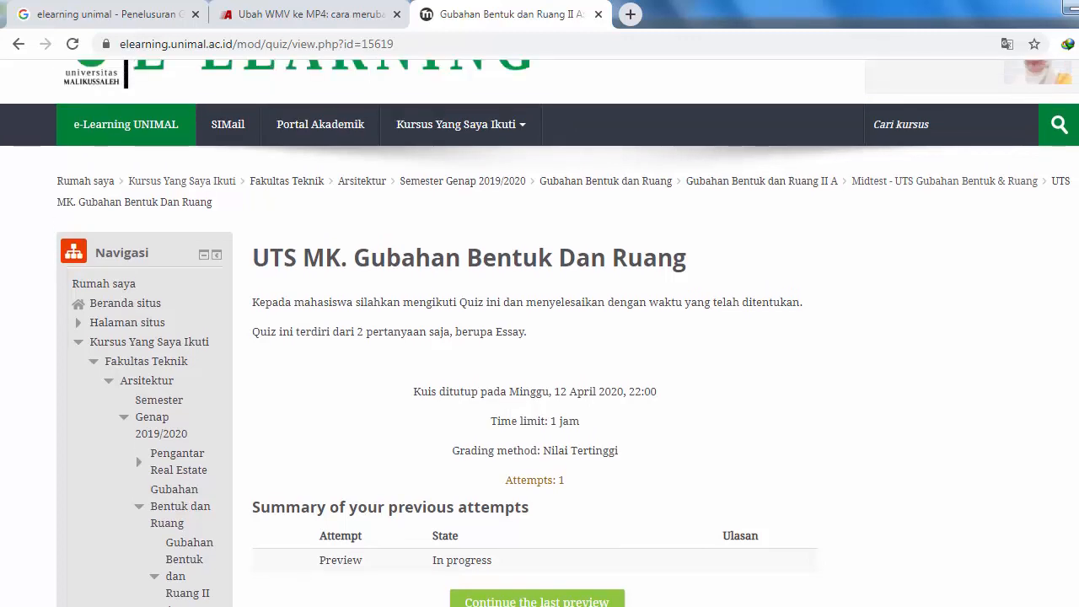
pyautogui.scroll(4, 540, 332)
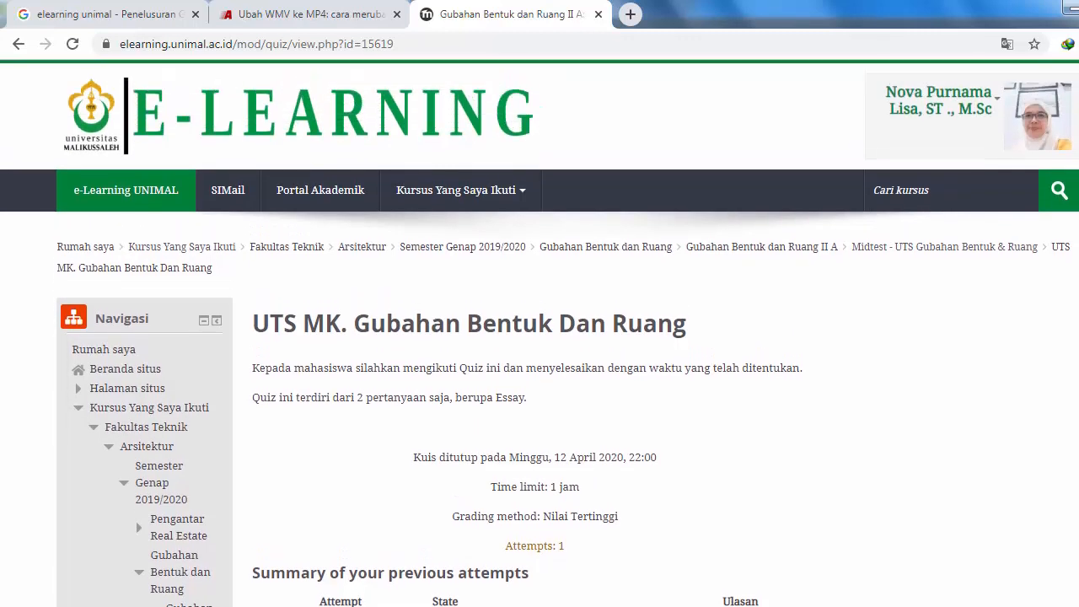